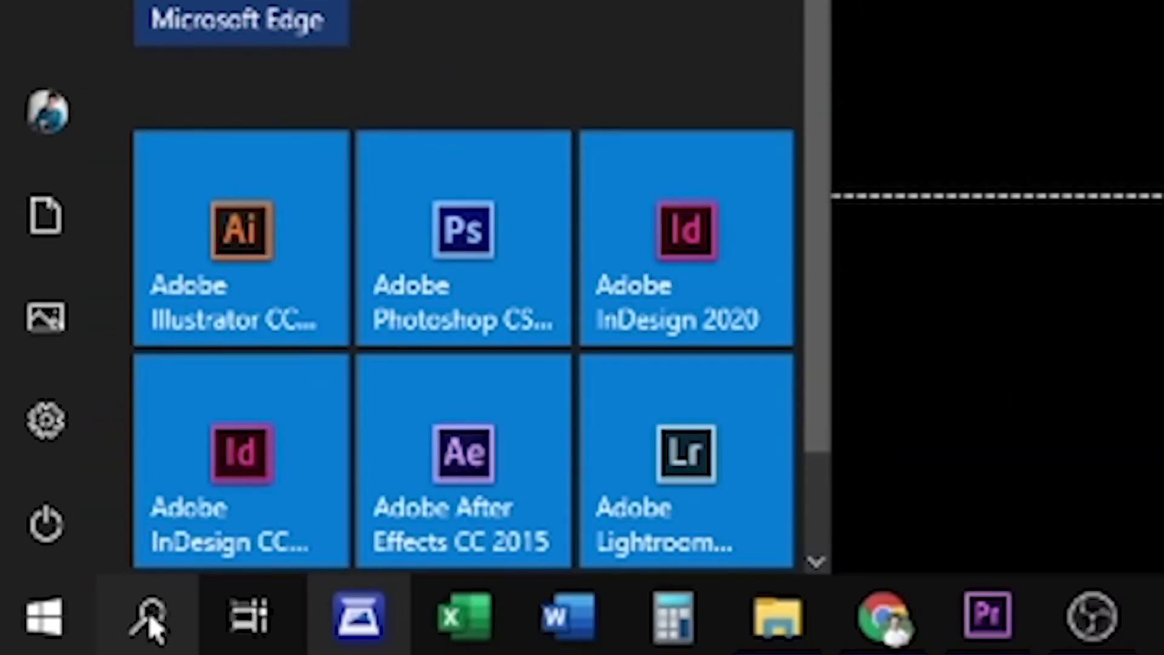
Search the taskbar for 'power' and launch PowerPoint from the results.
{"action": "left_click", "coordinate": [149, 625]}
{"action": "type", "text": "p"}
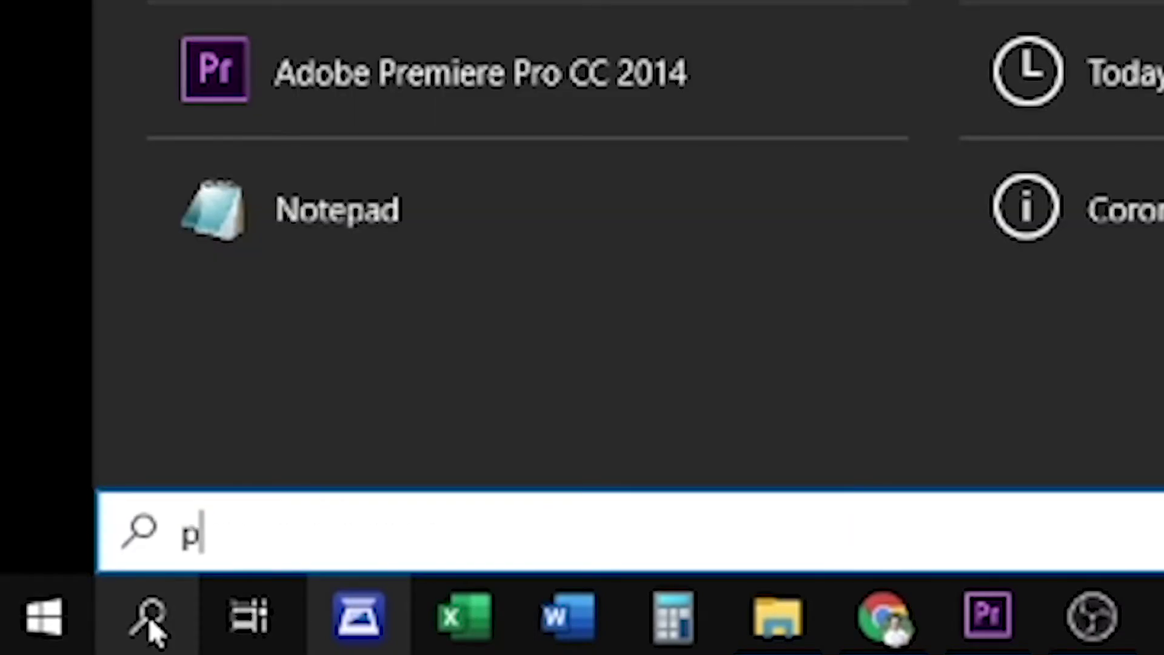
{"action": "type", "text": "owerpoint"}
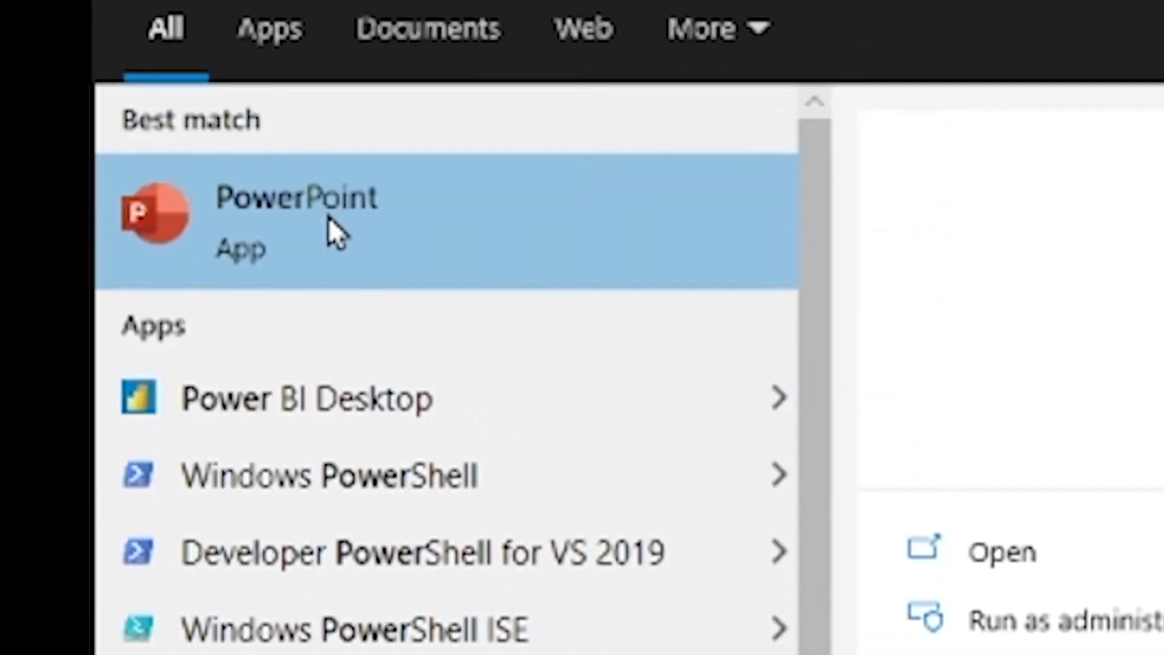
{"action": "left_click", "coordinate": [329, 218]}
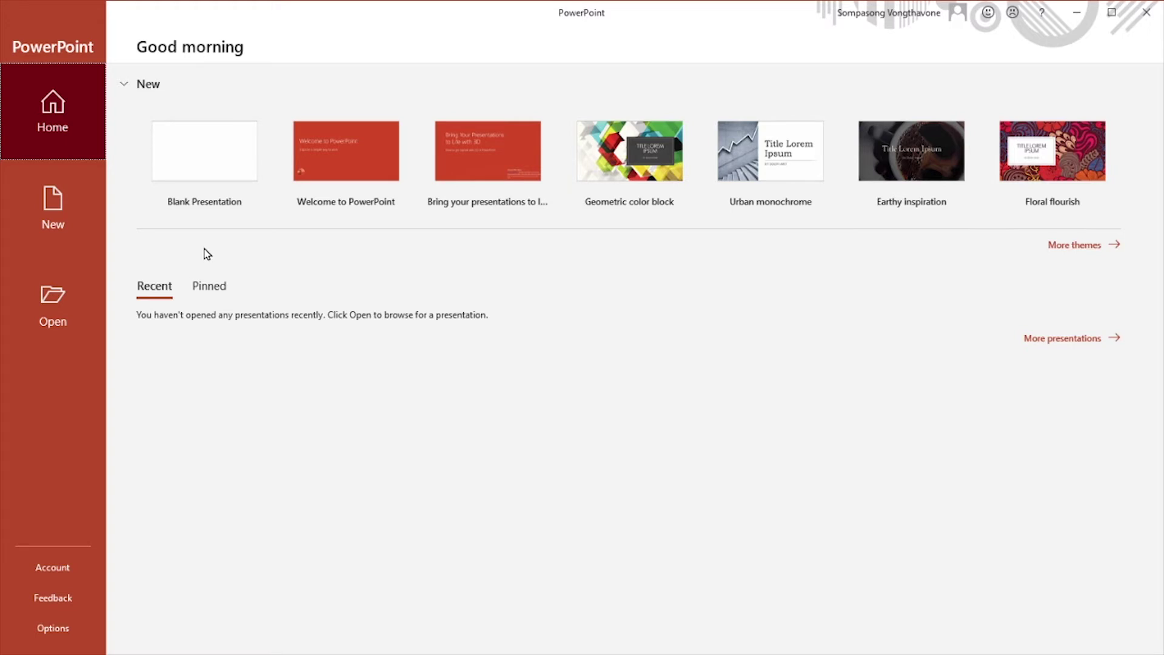
Choose Blank Presentation to open Presentation1 with an empty title slide.
{"action": "left_click", "coordinate": [196, 164]}
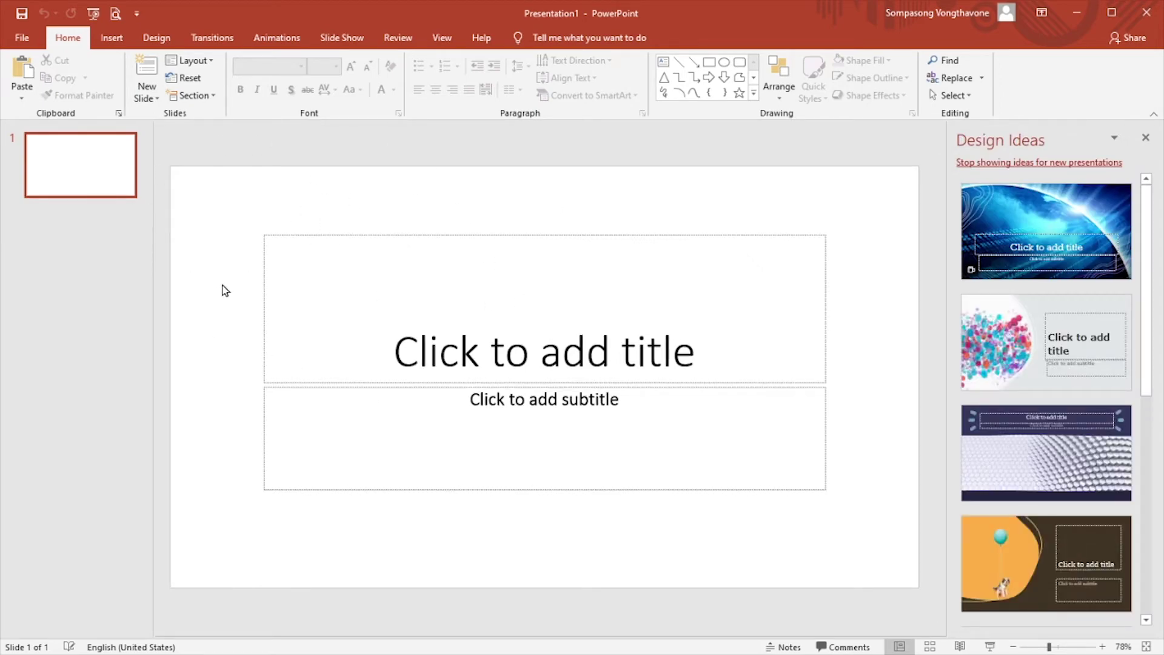
Save the presentation into Documents under the file name 'Lesson 1'.
{"action": "left_click", "coordinate": [24, 38]}
{"action": "left_click", "coordinate": [72, 211]}
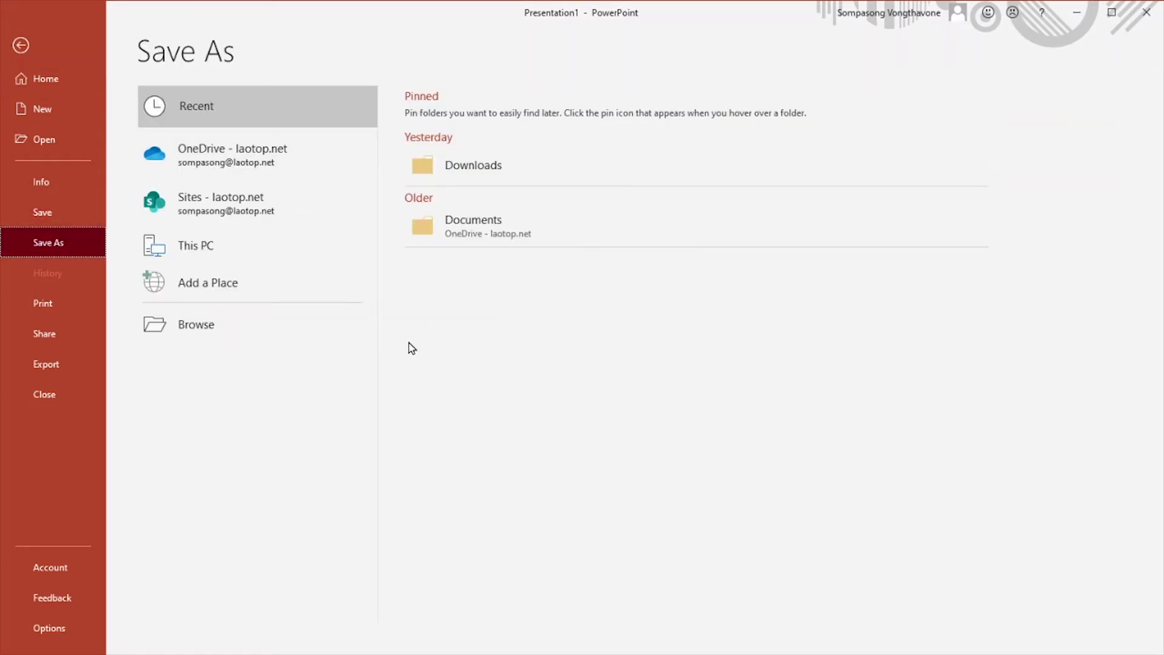
{"action": "left_click", "coordinate": [204, 328]}
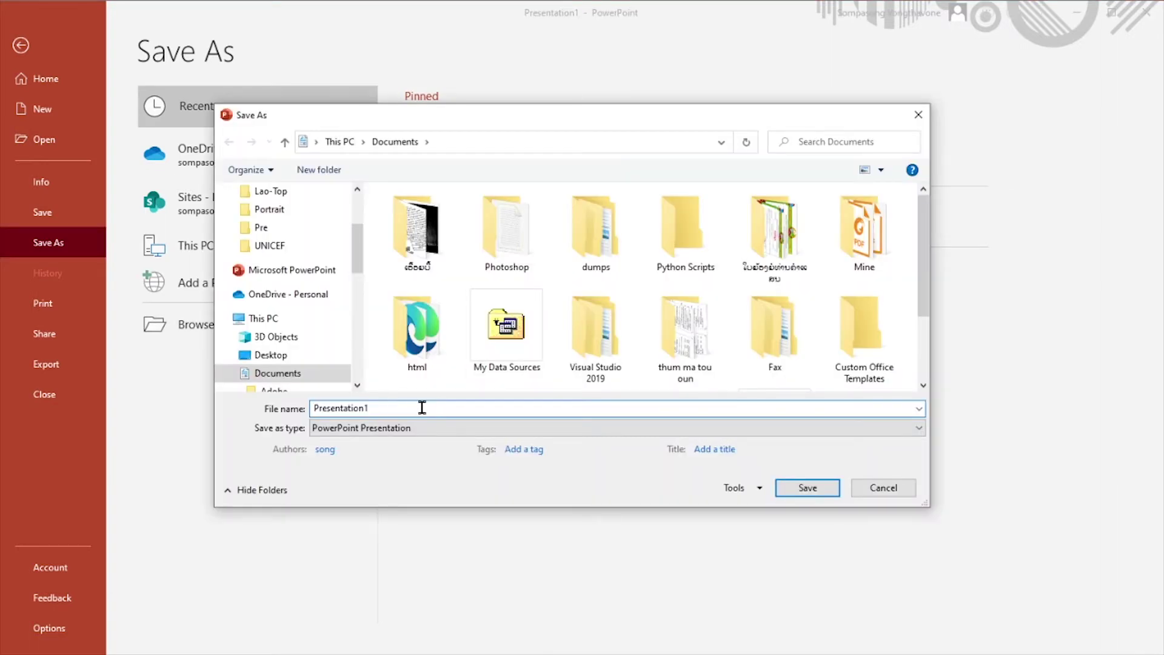
{"action": "mouse_move", "coordinate": [356, 255]}
{"action": "left_mouse_down"}
{"action": "mouse_move", "coordinate": [355, 287]}
{"action": "mouse_move", "coordinate": [352, 244]}
{"action": "left_mouse_up"}
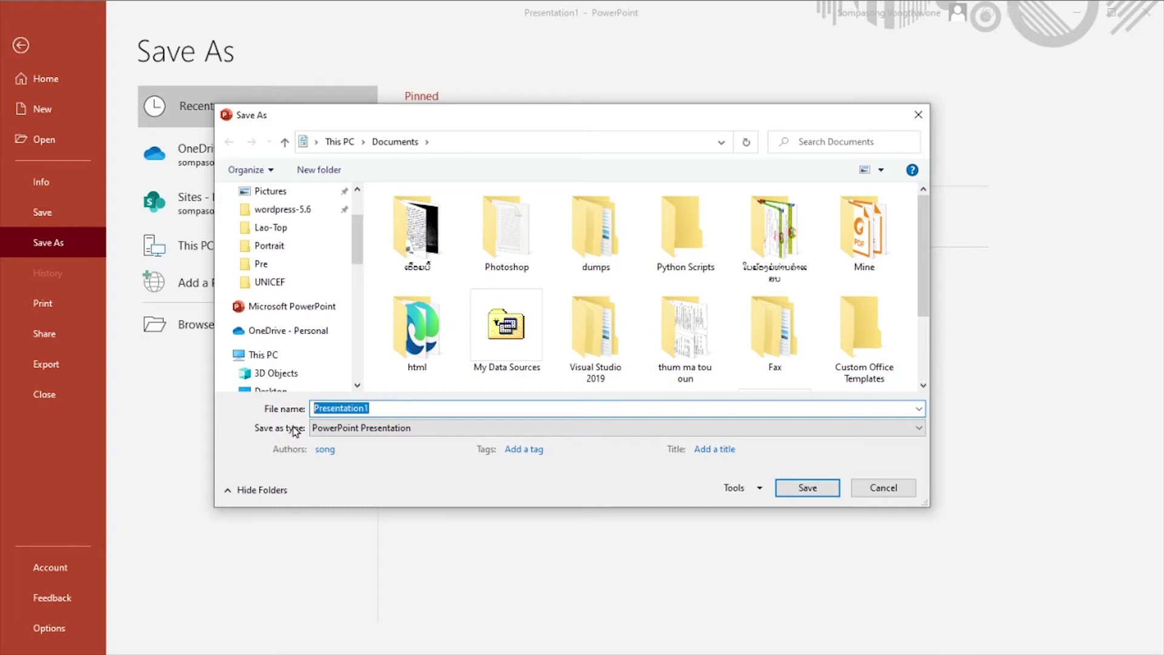
{"action": "type", "text": "Lesson 1"}
{"action": "left_click", "coordinate": [803, 489]}
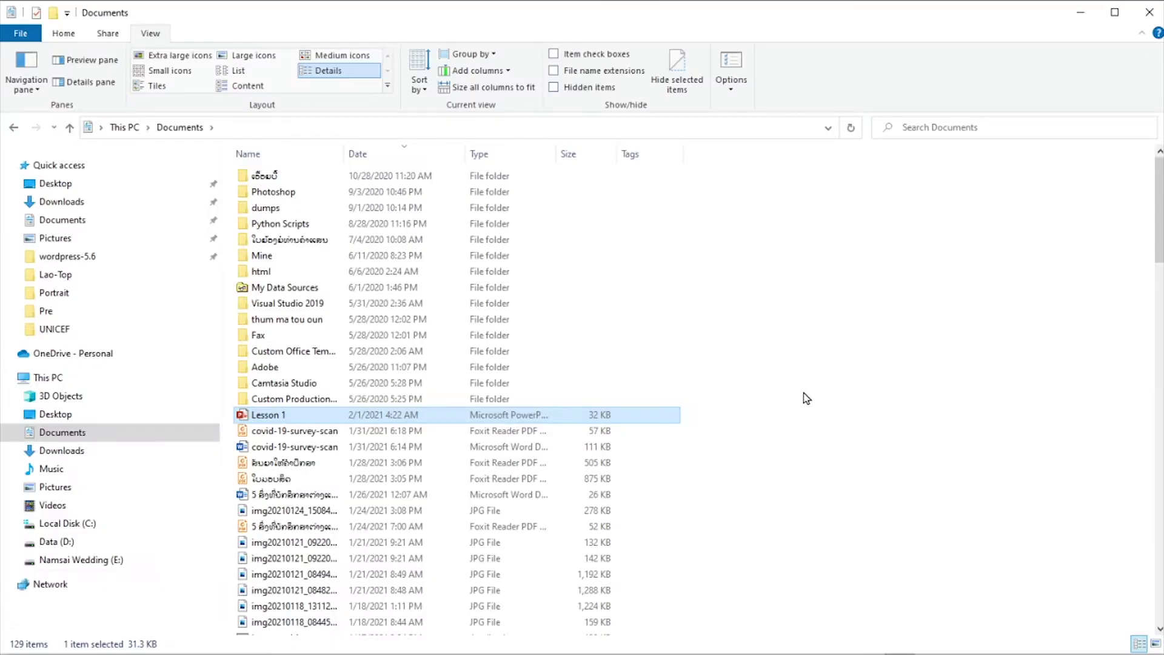
{"action": "mouse_move", "coordinate": [268, 415]}
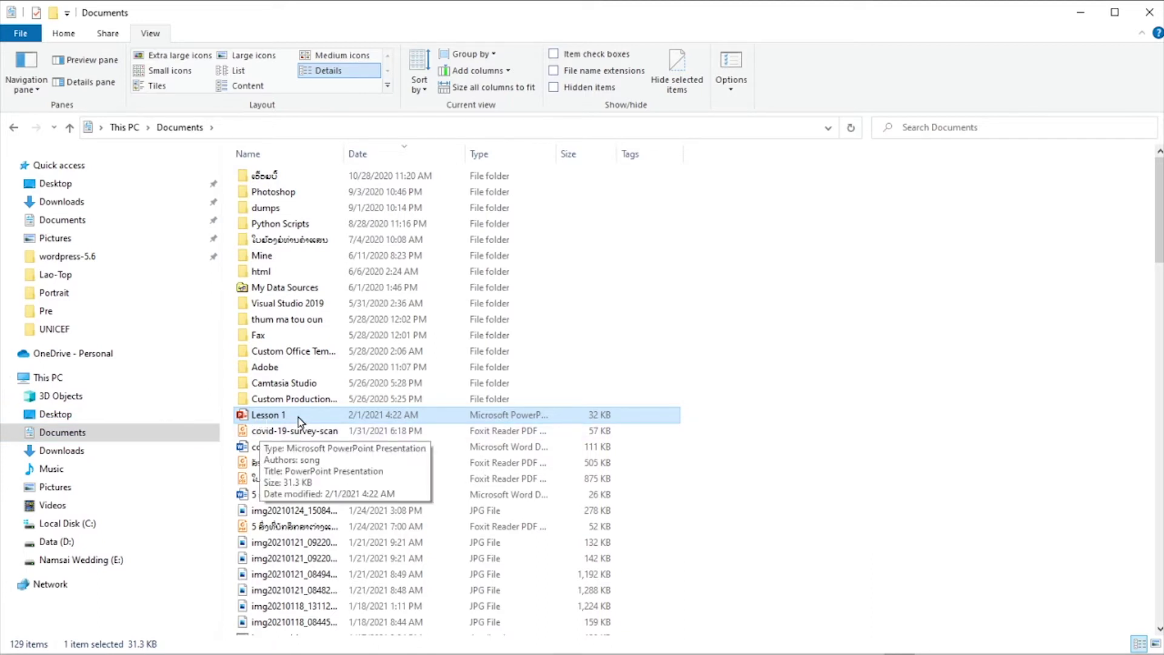
Open Lesson 1 from the Documents folder in File Explorer.
{"action": "double_click", "coordinate": [297, 422]}
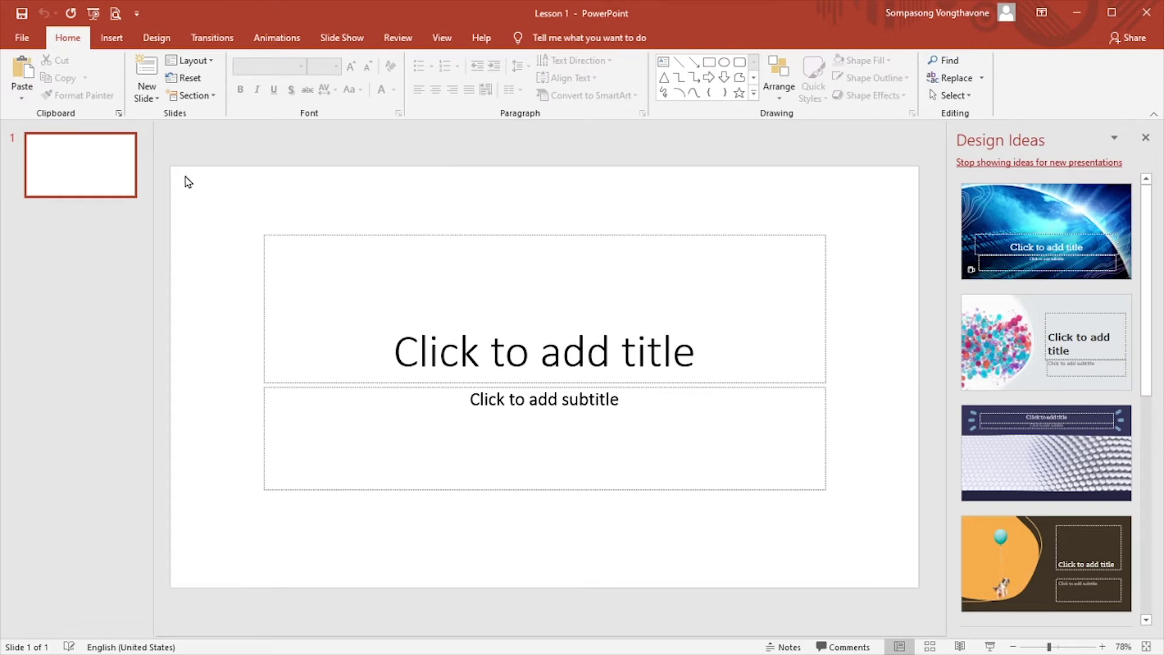
Pin Lesson 1 in the File view's Recent list, then go back to the slide editor.
{"action": "left_click", "coordinate": [24, 37]}
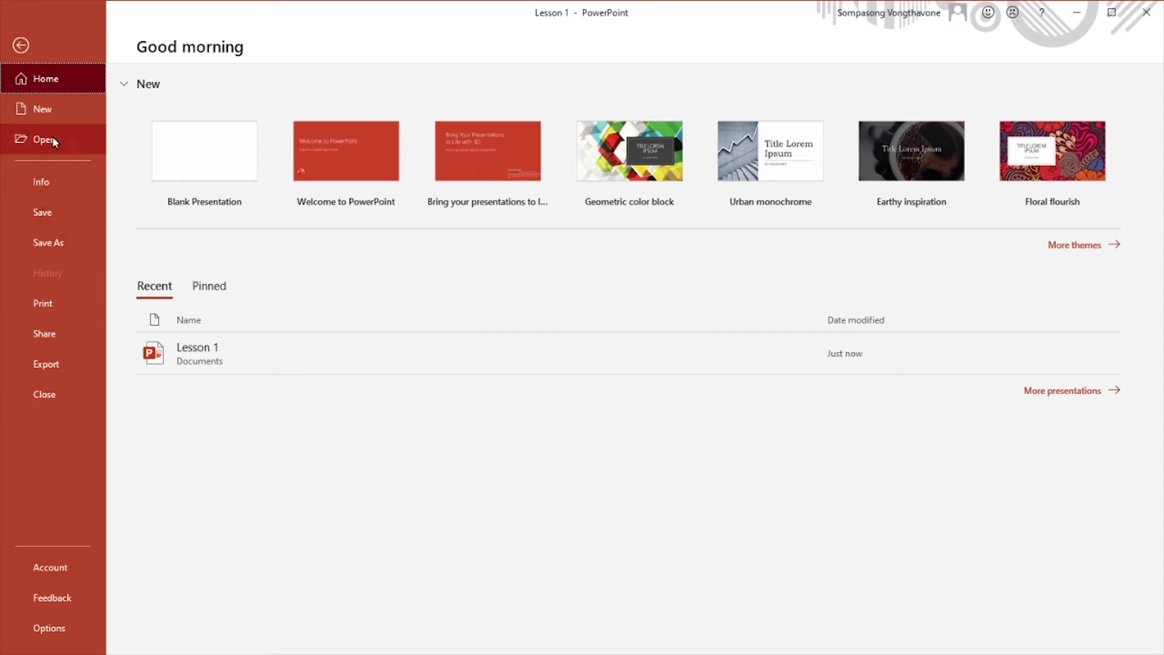
{"action": "left_click", "coordinate": [21, 46]}
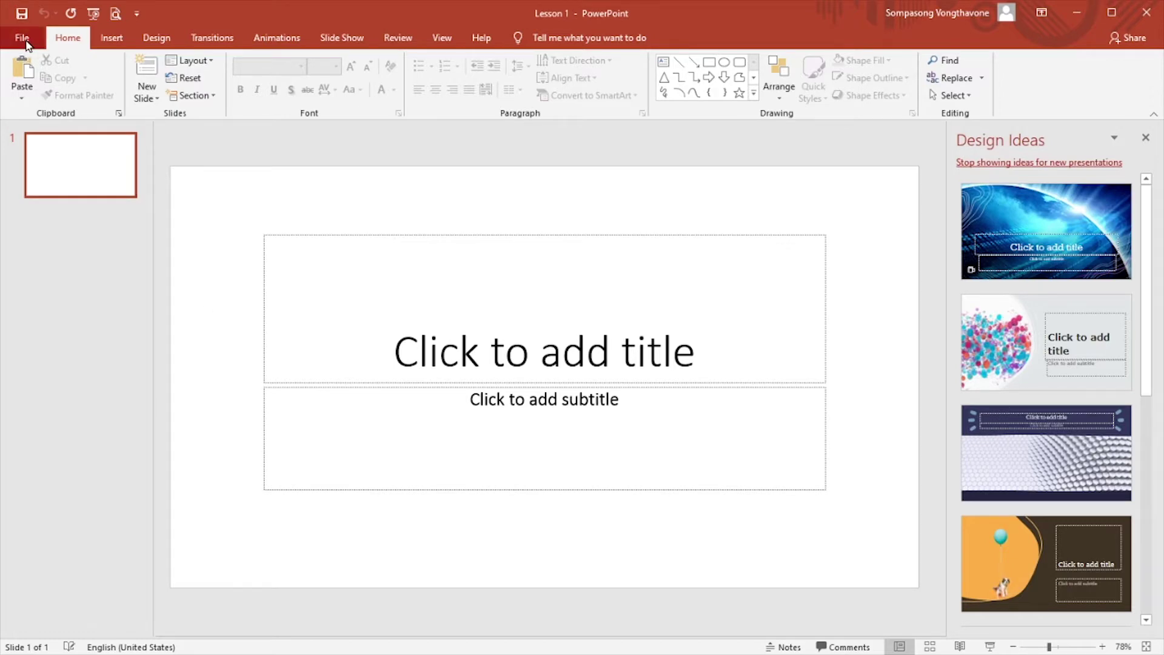
{"action": "left_click", "coordinate": [24, 39]}
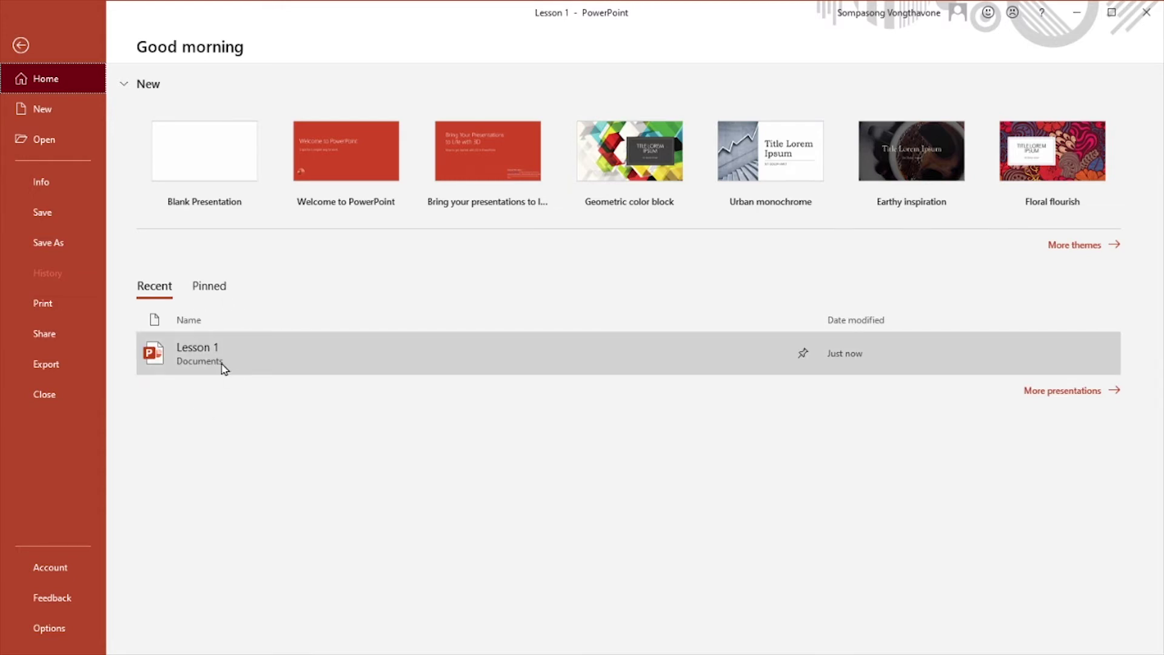
{"action": "mouse_move", "coordinate": [296, 368]}
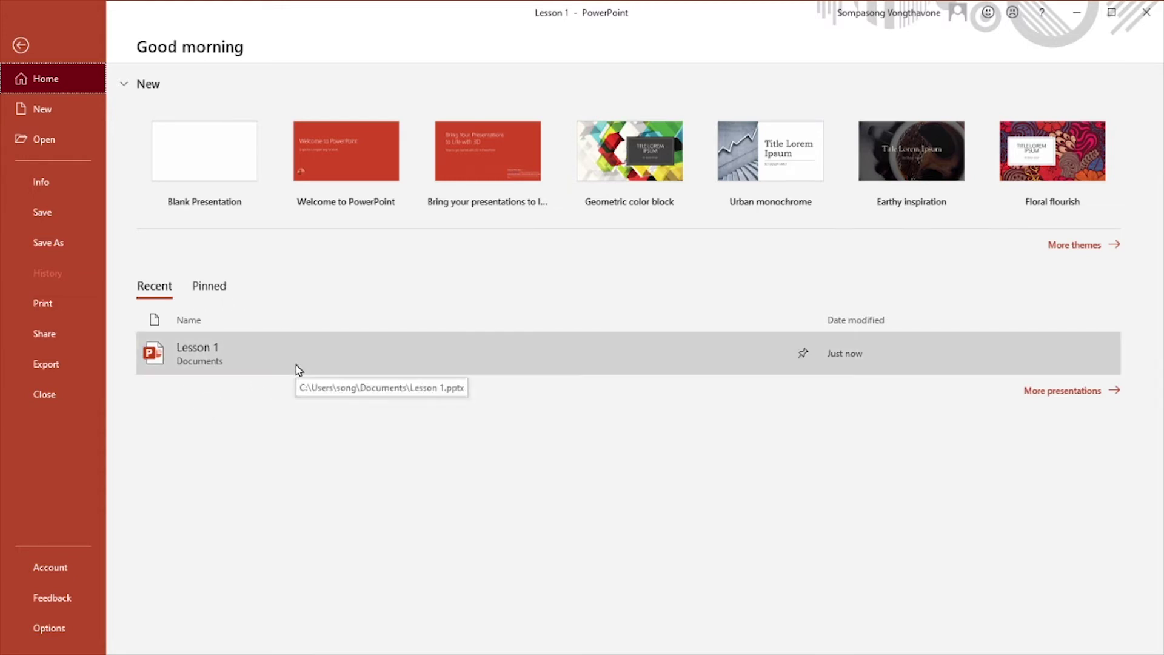
{"action": "left_click", "coordinate": [803, 353]}
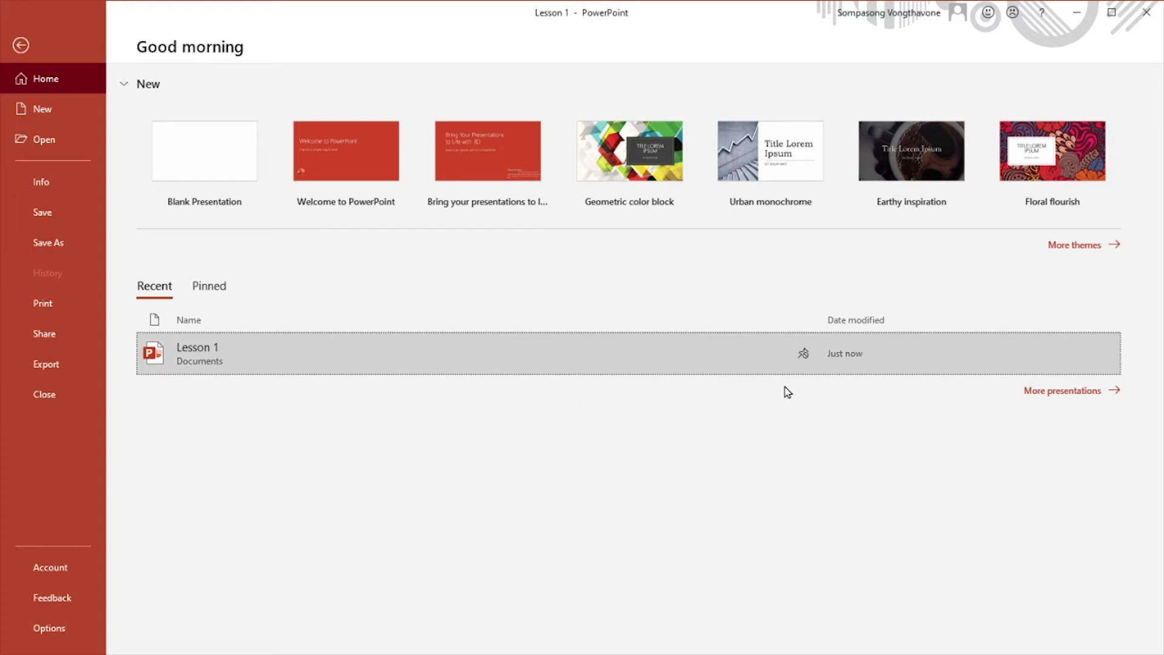
{"action": "left_click", "coordinate": [21, 45]}
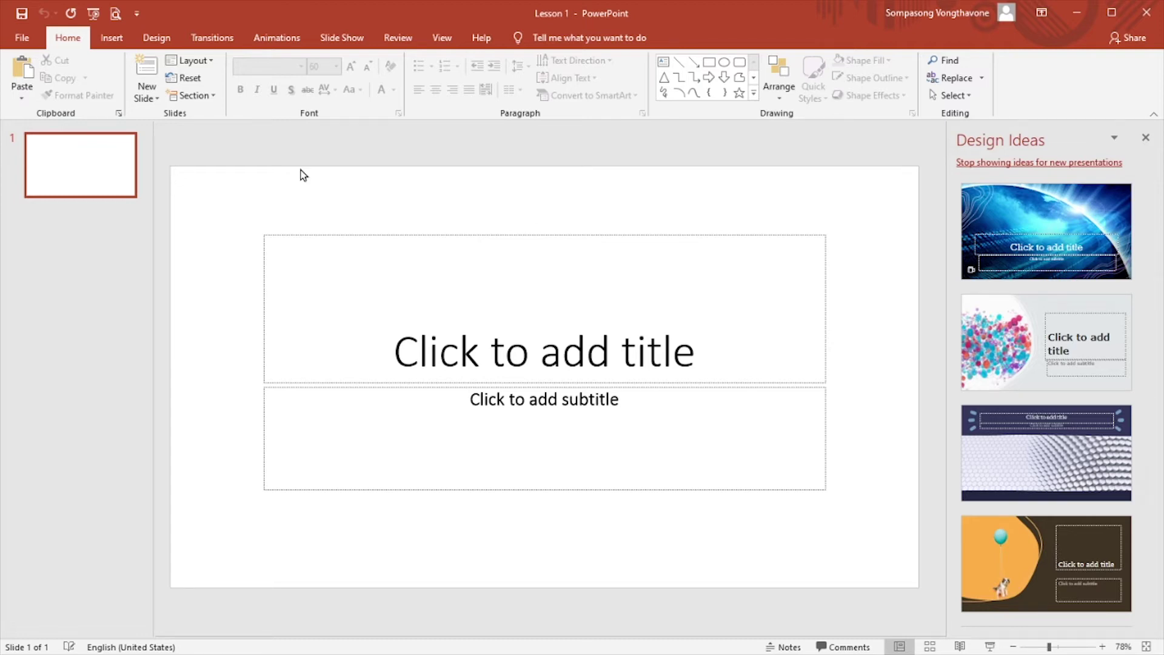
Save custom theme fonts 'Saysettha OT' with Saysettha OT as complex-script heading and body fonts.
{"action": "left_click", "coordinate": [158, 43]}
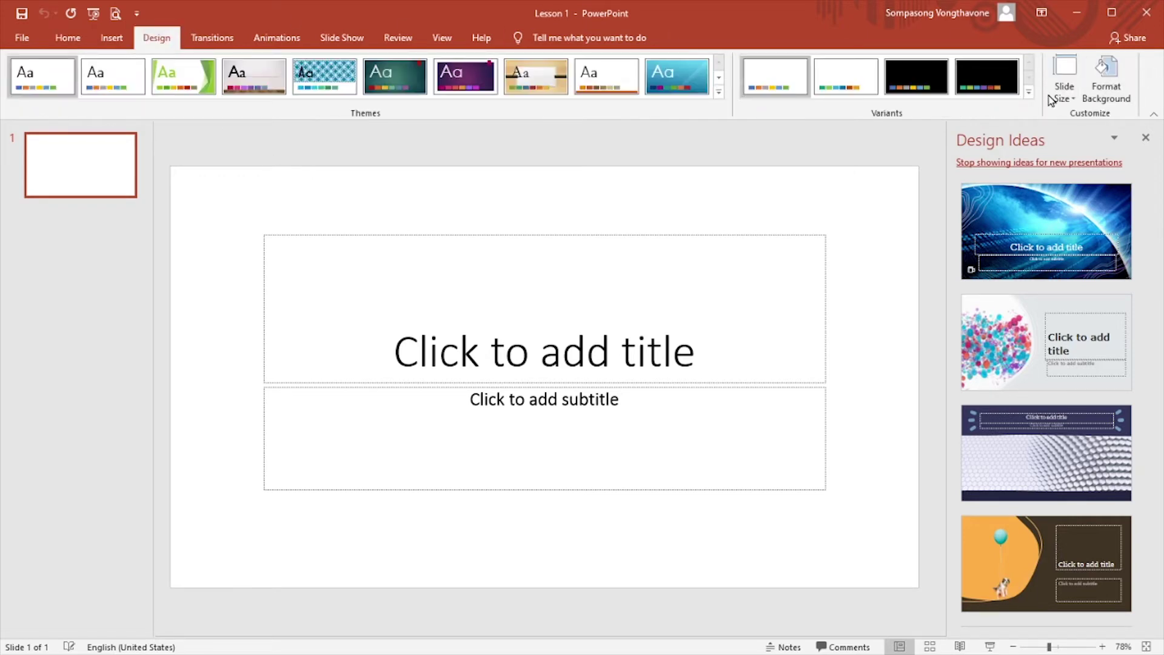
{"action": "left_click", "coordinate": [1029, 93]}
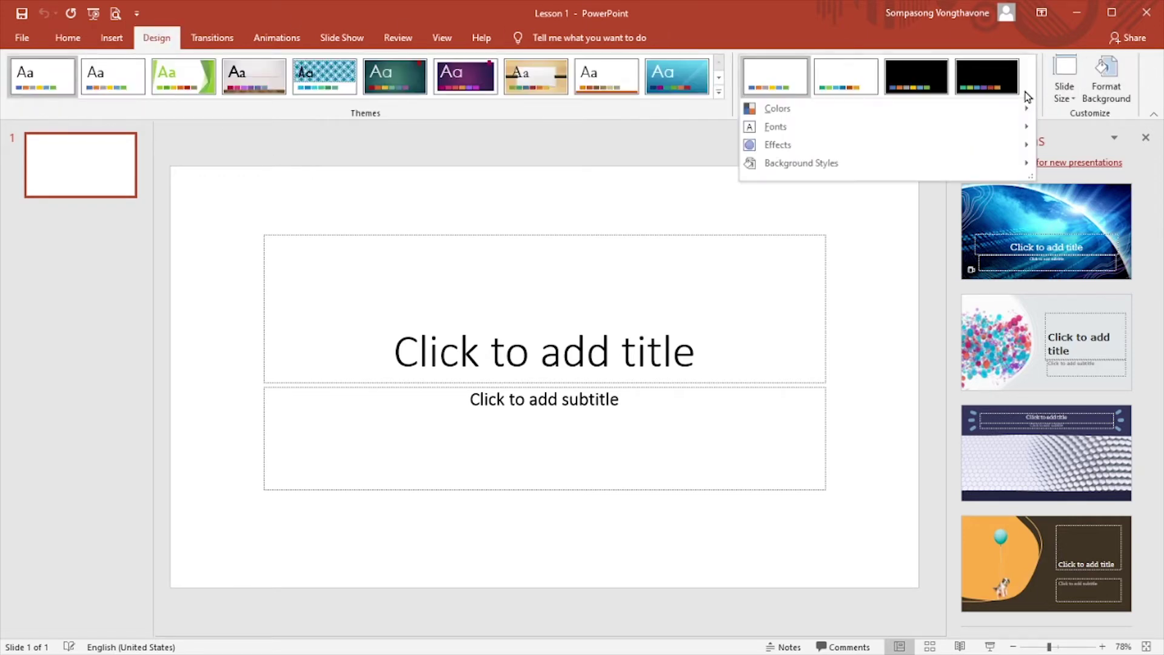
{"action": "left_click", "coordinate": [773, 128]}
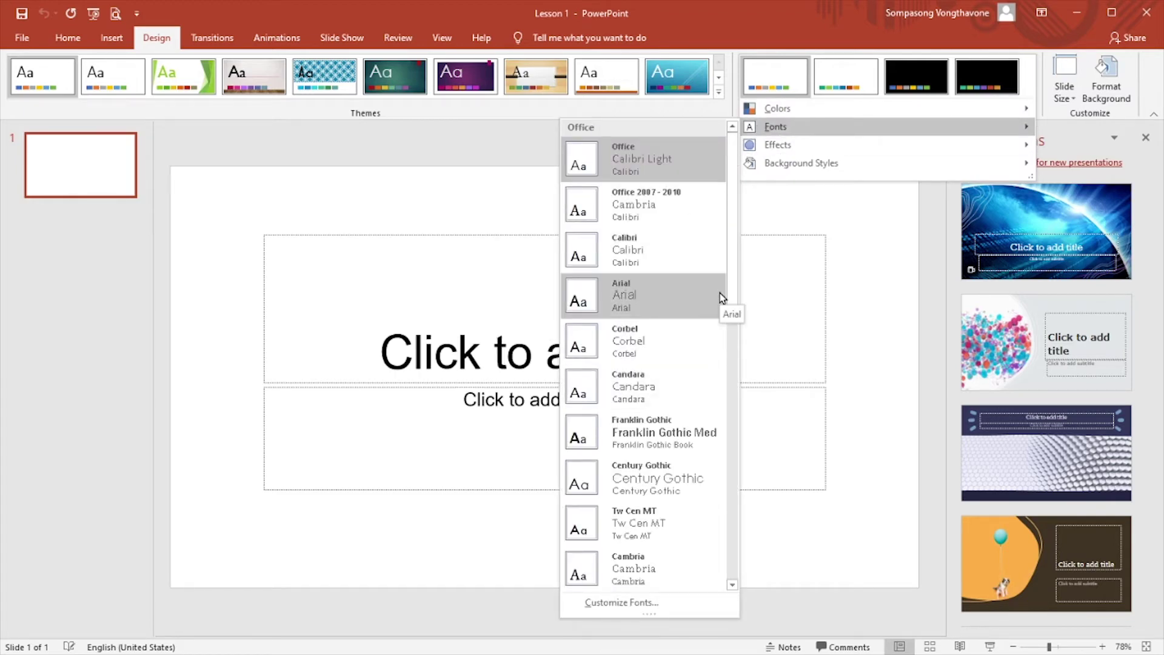
{"action": "left_click", "coordinate": [638, 604]}
{"action": "left_click_drag", "start_coordinate": [545, 214], "coordinate": [519, 229]}
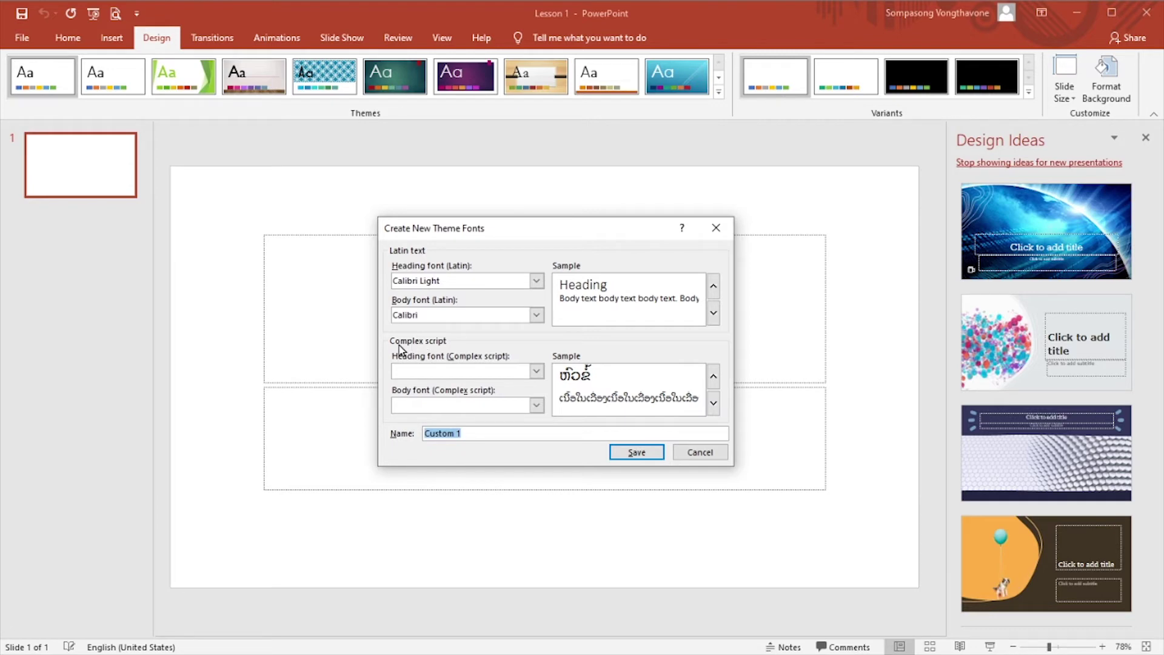
{"action": "left_click", "coordinate": [490, 371]}
{"action": "type", "text": "Saysettha OT"}
{"action": "left_click", "coordinate": [470, 405]}
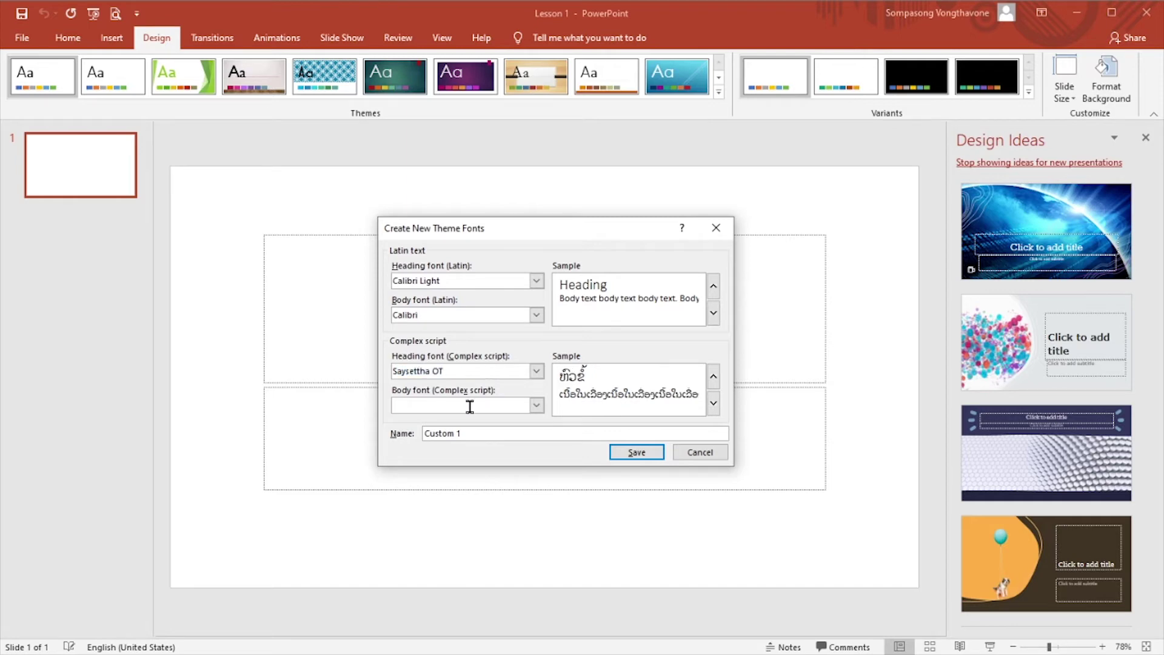
{"action": "type", "text": "Saysettha OT"}
{"action": "left_click_drag", "start_coordinate": [501, 433], "coordinate": [380, 425]}
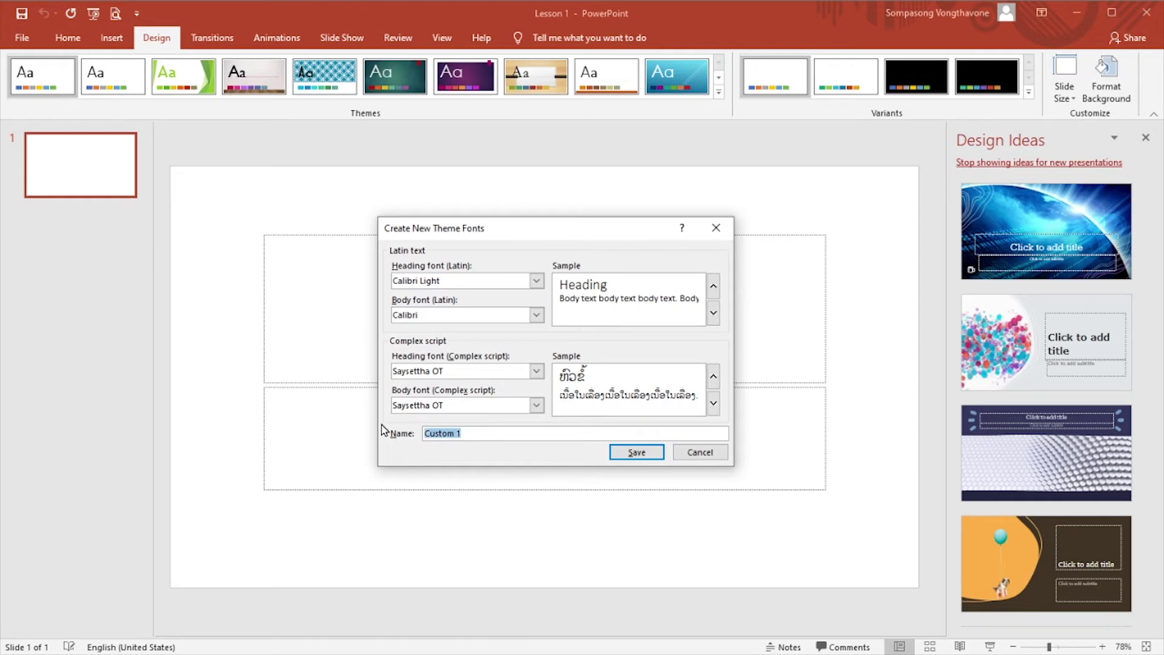
{"action": "type", "text": "Say"}
{"action": "type", "text": "settha OT"}
{"action": "left_click", "coordinate": [637, 455]}
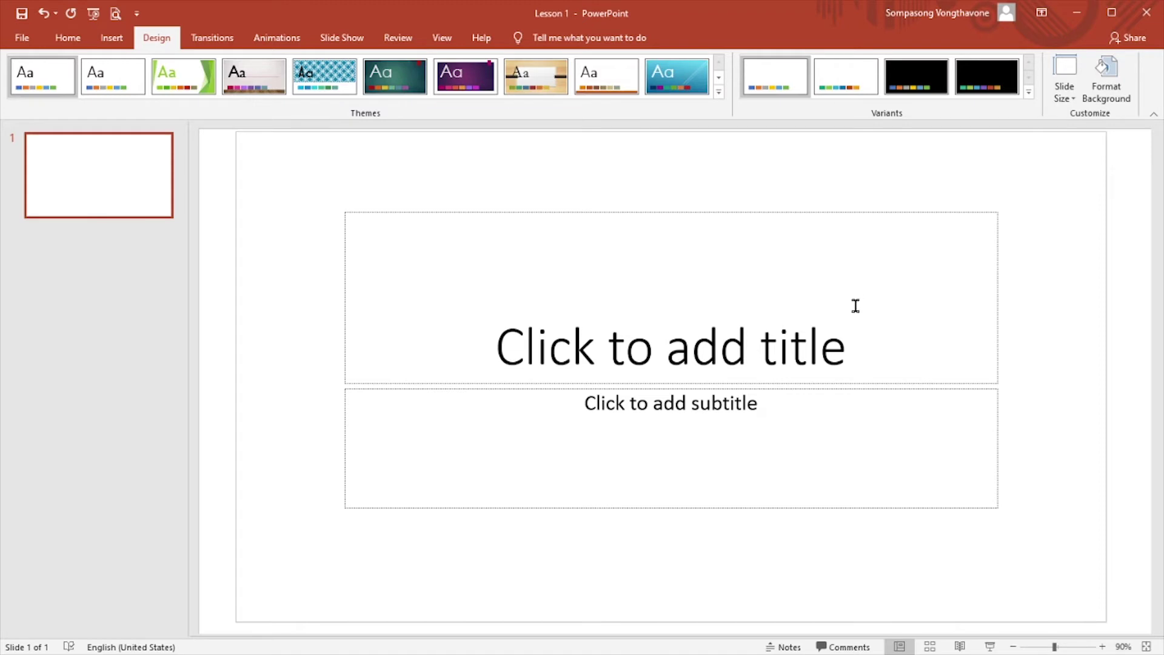
{"action": "left_click", "coordinate": [1028, 96]}
{"action": "mouse_move", "coordinate": [776, 126]}
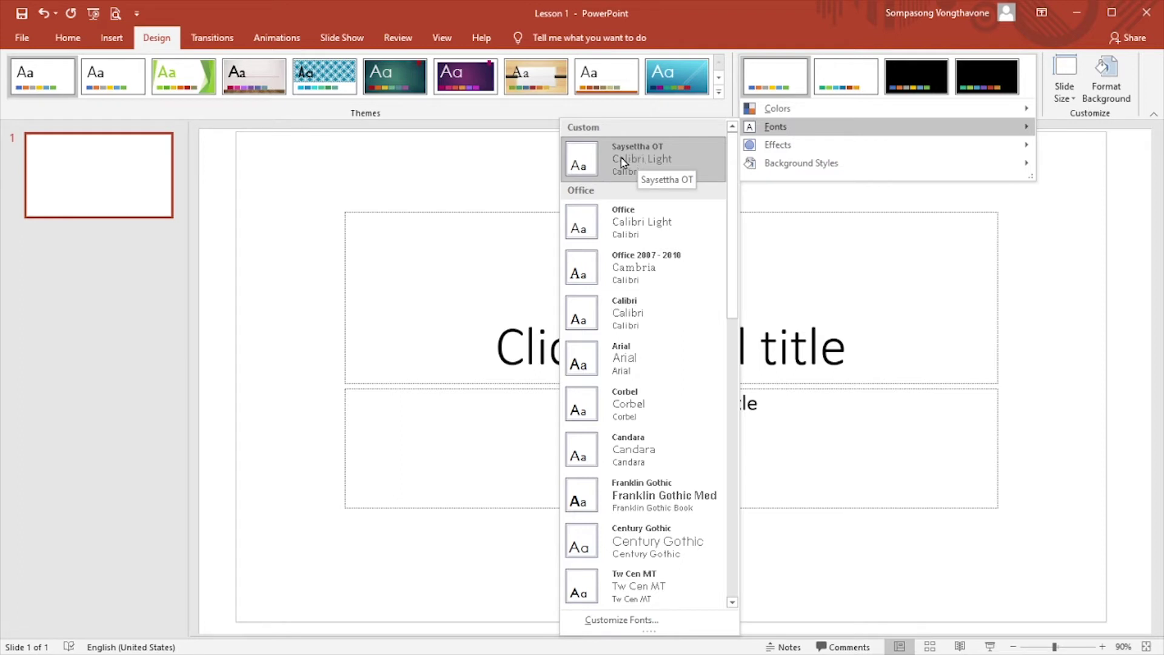
{"action": "right_click", "coordinate": [621, 160]}
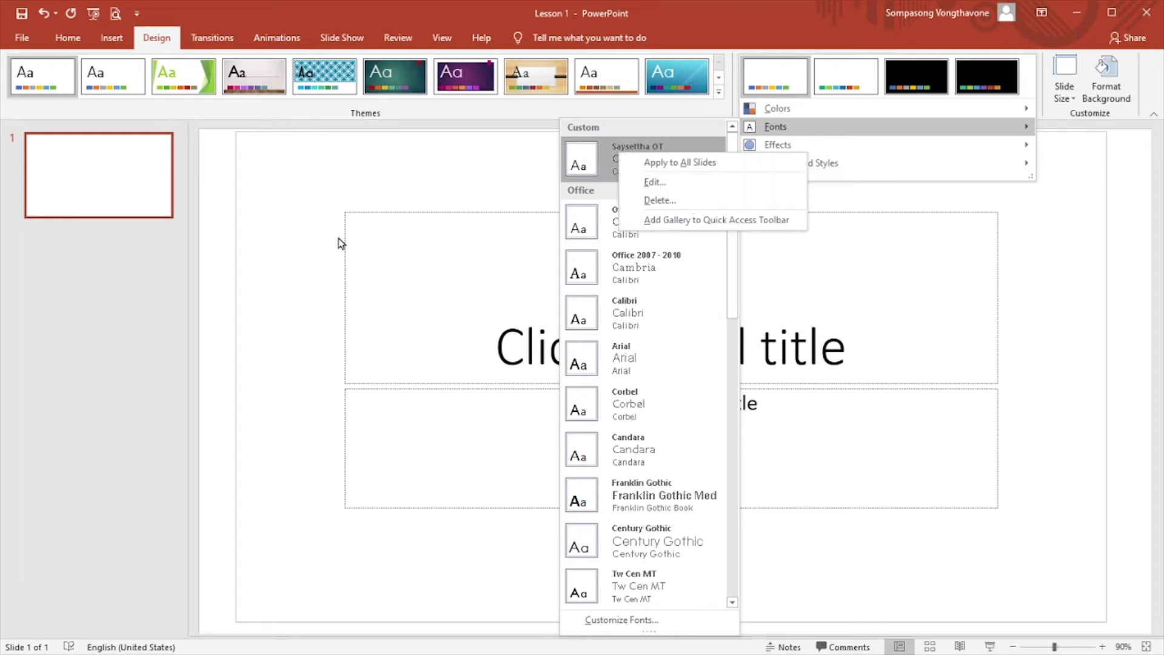
{"action": "left_click", "coordinate": [239, 240]}
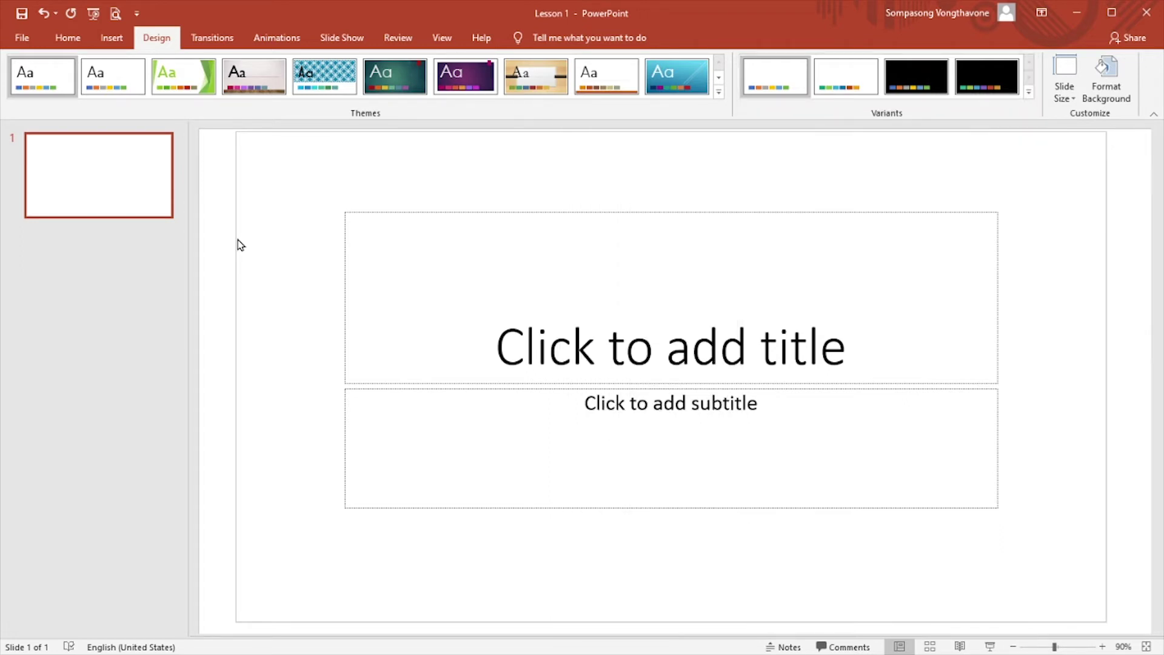
{"action": "scroll", "coordinate": [238, 239], "scroll_direction": "down", "scroll_amount": 2, "text": "ctrl"}
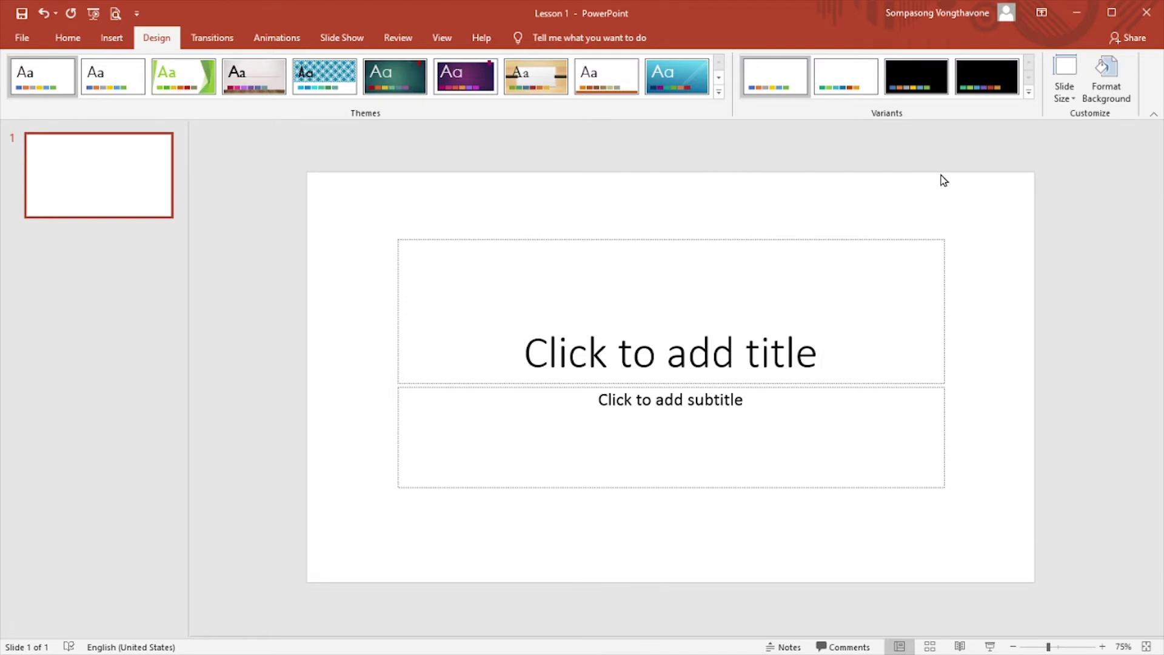
{"action": "left_click", "coordinate": [1117, 99]}
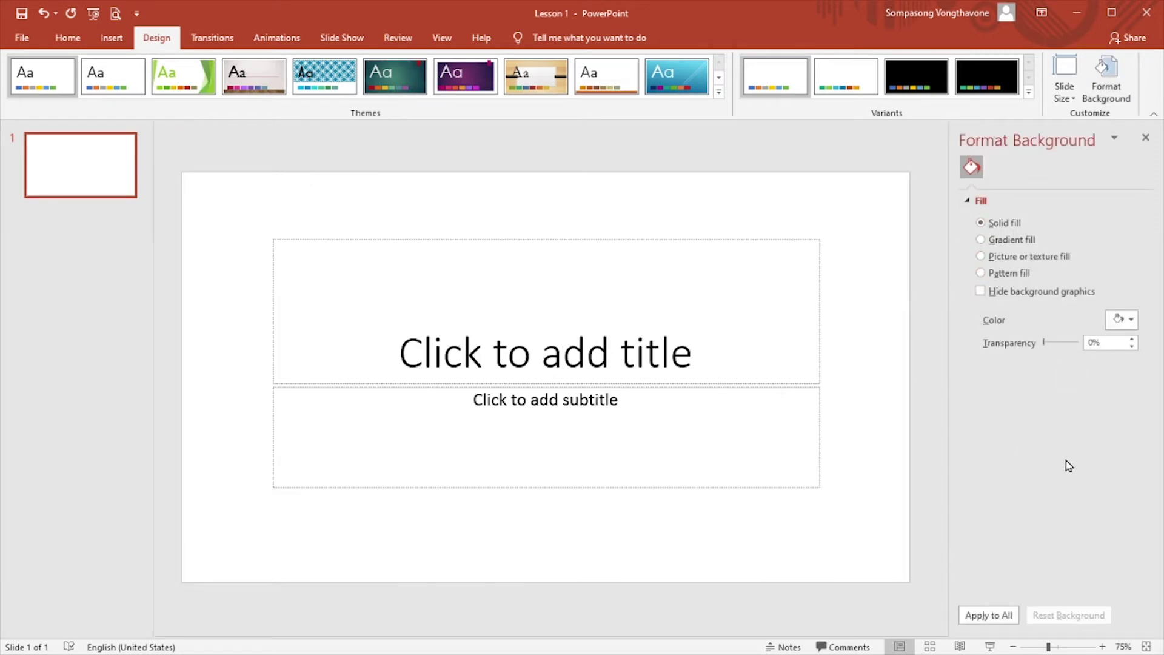
Fill the slide background with a solid light gold theme colour.
{"action": "left_click", "coordinate": [1004, 224]}
{"action": "left_click", "coordinate": [1130, 322]}
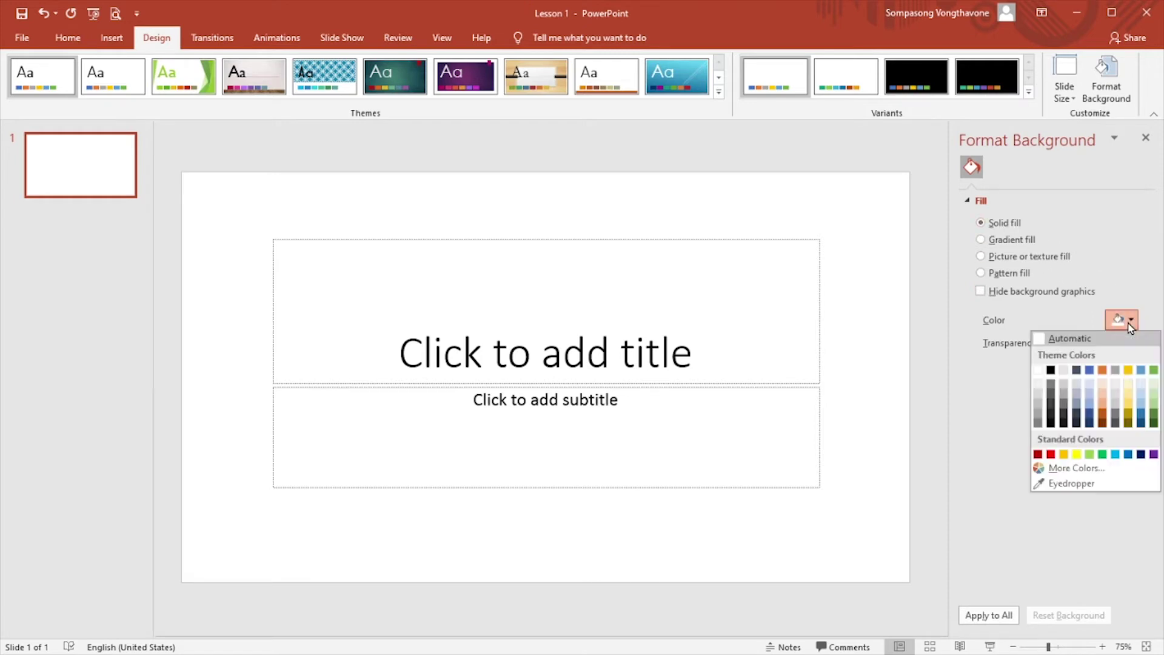
{"action": "left_click", "coordinate": [1128, 385]}
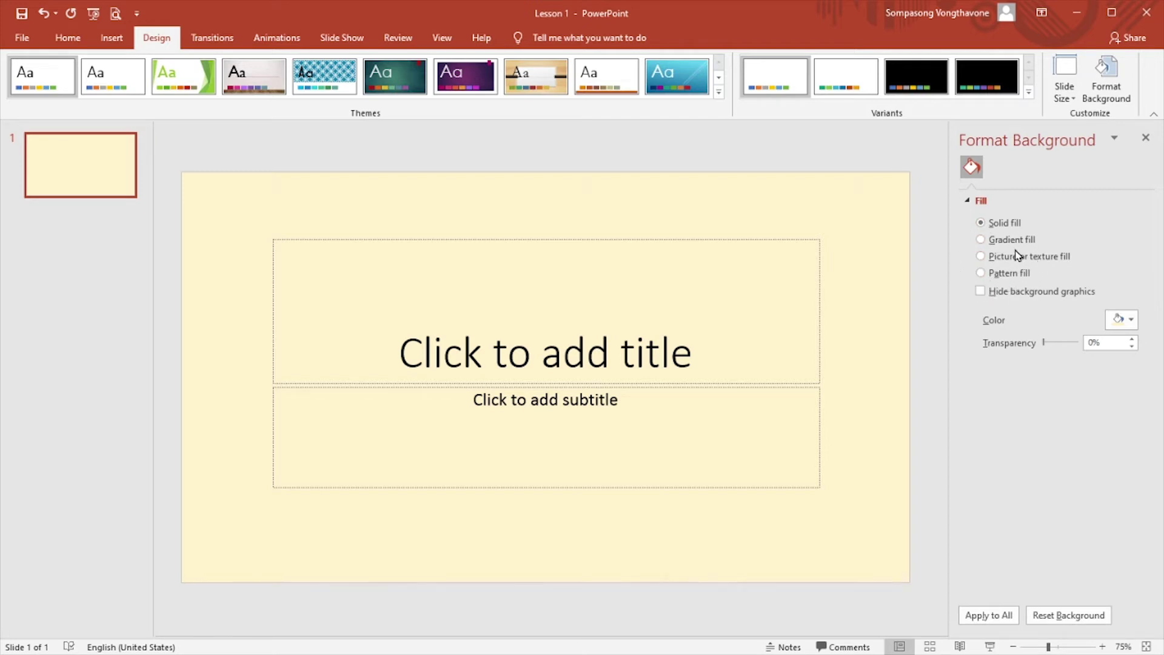
{"action": "left_click", "coordinate": [64, 42]}
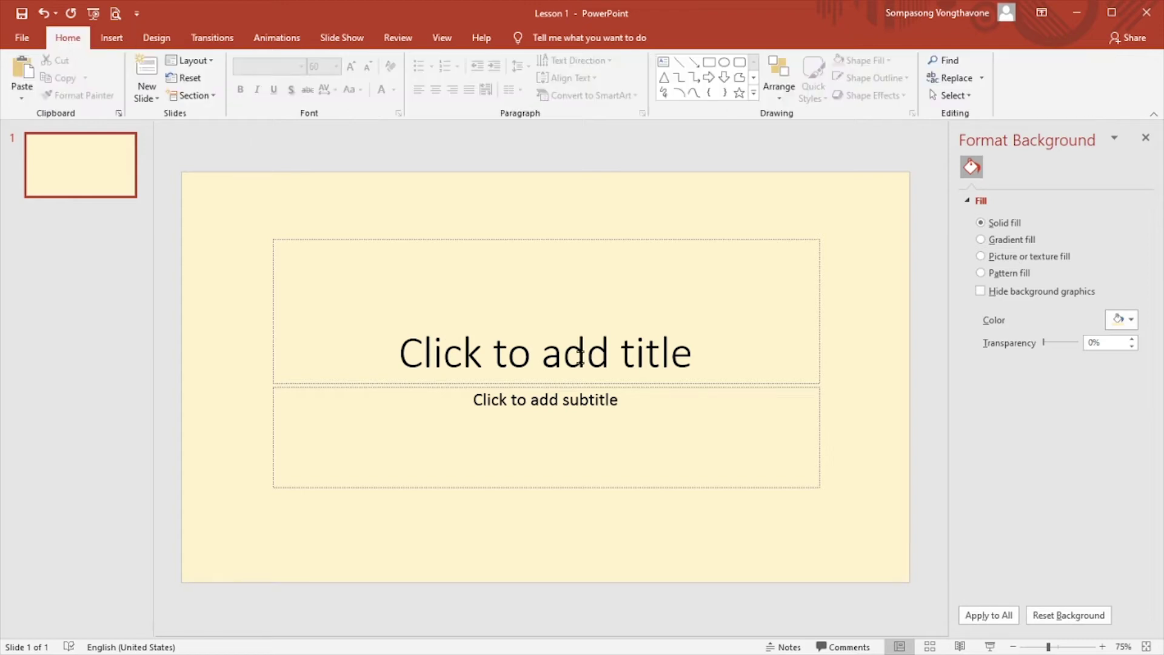
Try the Title and Content and Comparison layouts, then return slide 1 to Title Slide.
{"action": "left_click", "coordinate": [548, 341]}
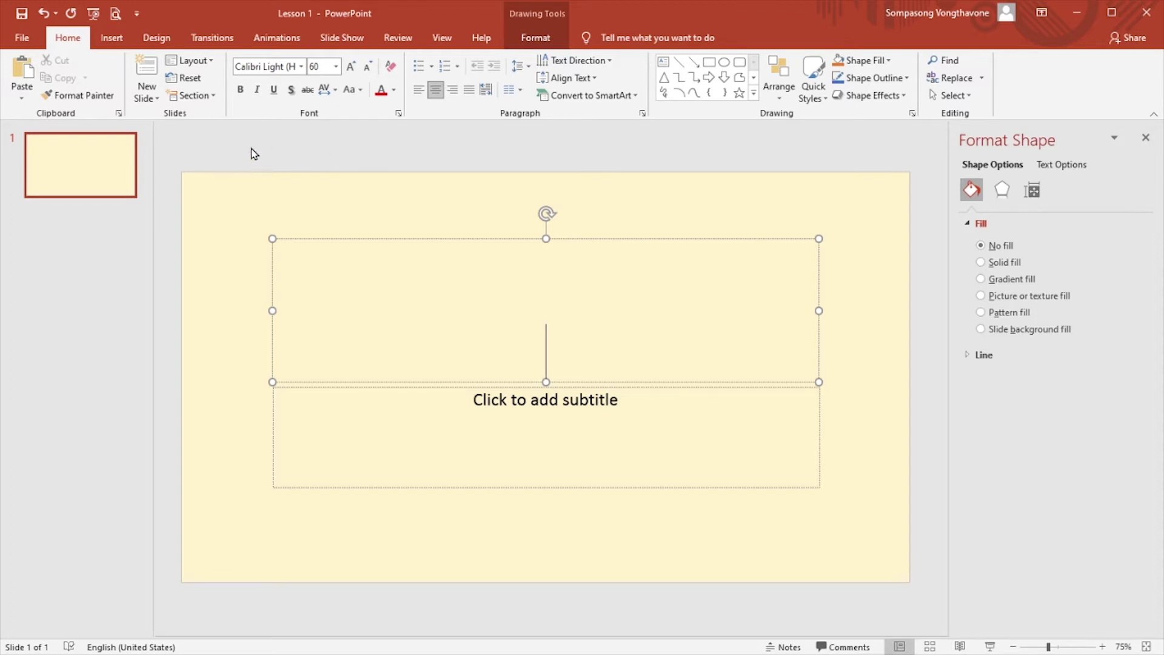
{"action": "left_click", "coordinate": [206, 61]}
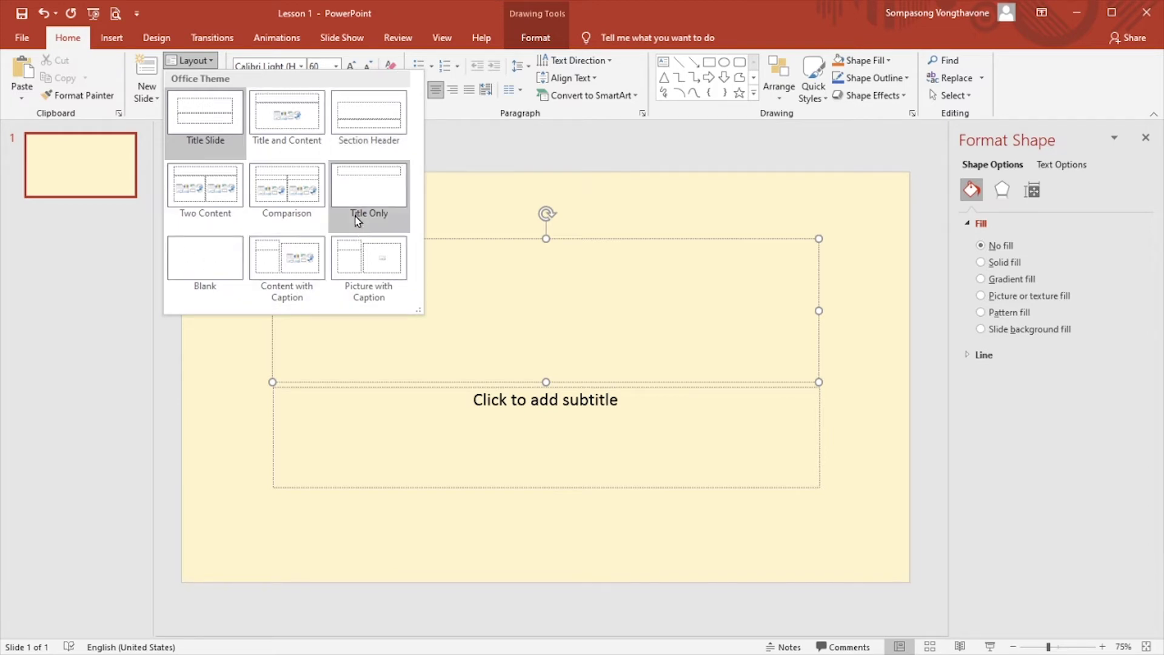
{"action": "left_click", "coordinate": [277, 135]}
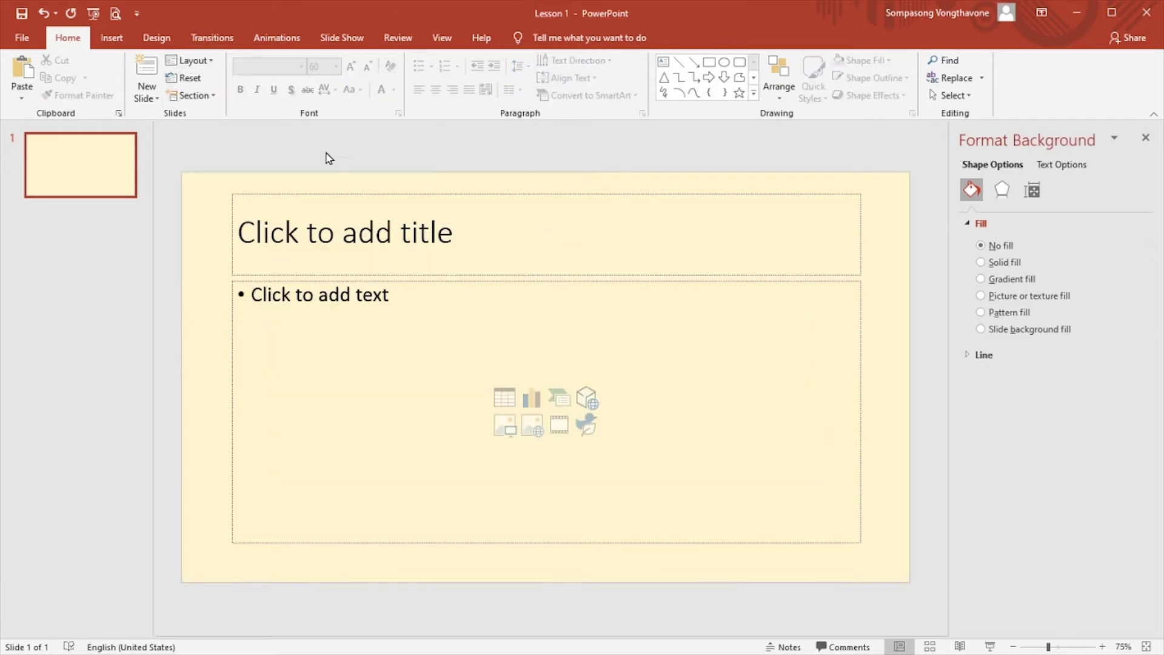
{"action": "left_click", "coordinate": [191, 60]}
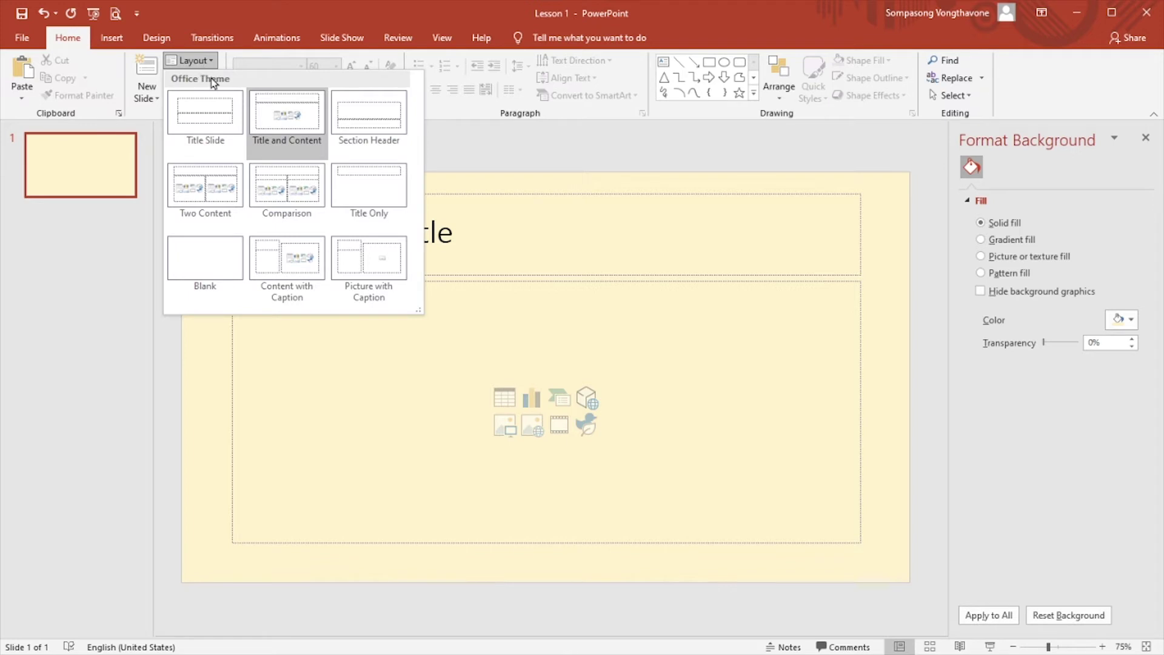
{"action": "left_click", "coordinate": [286, 189]}
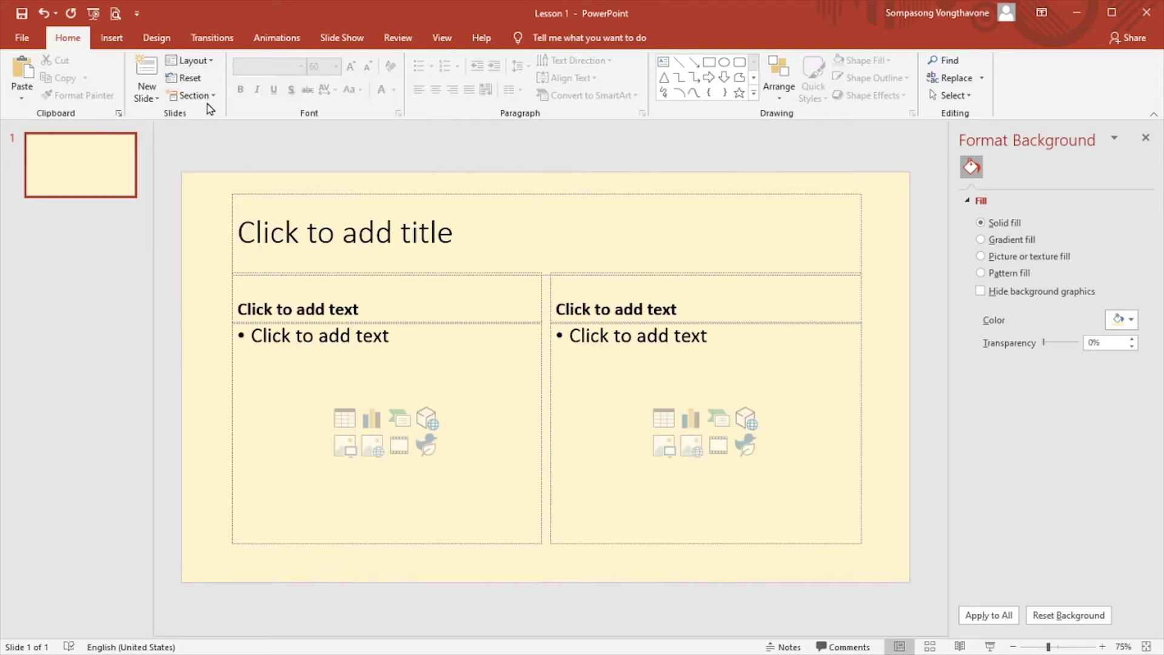
{"action": "left_click", "coordinate": [189, 62]}
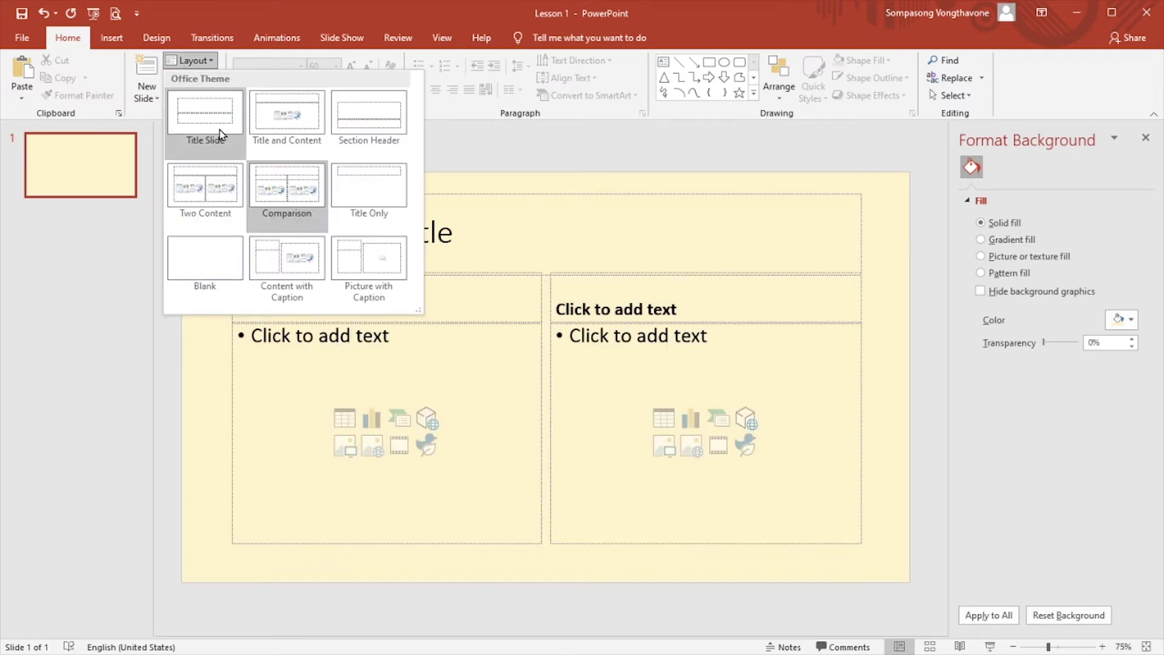
{"action": "left_click", "coordinate": [227, 147]}
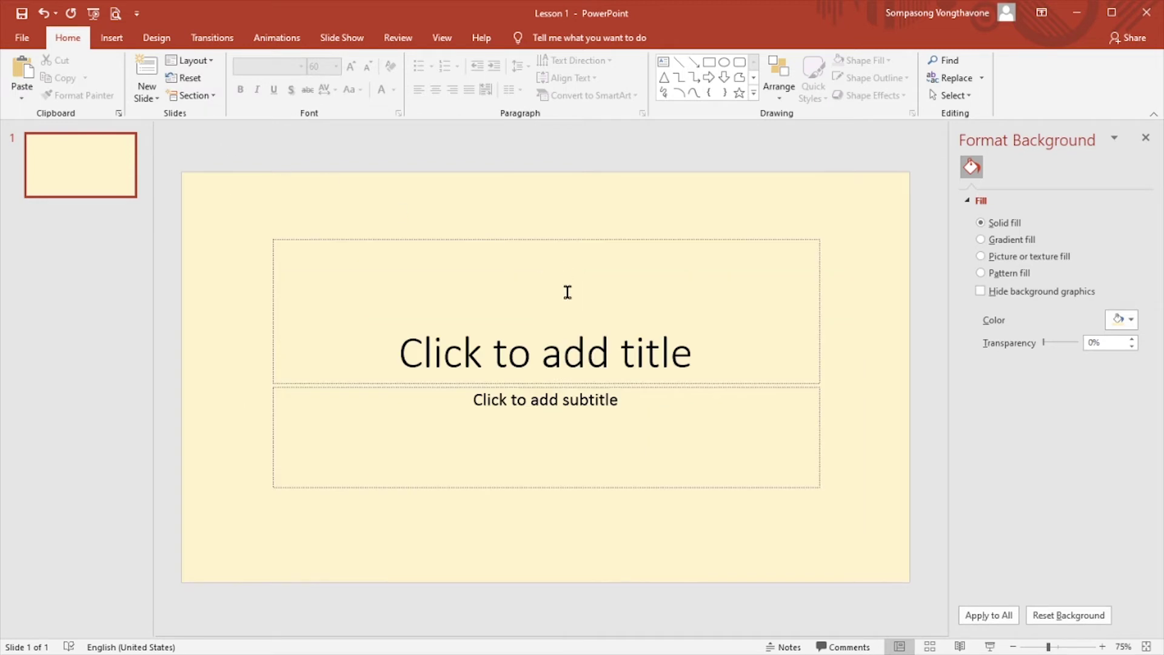
{"action": "left_click", "coordinate": [560, 327]}
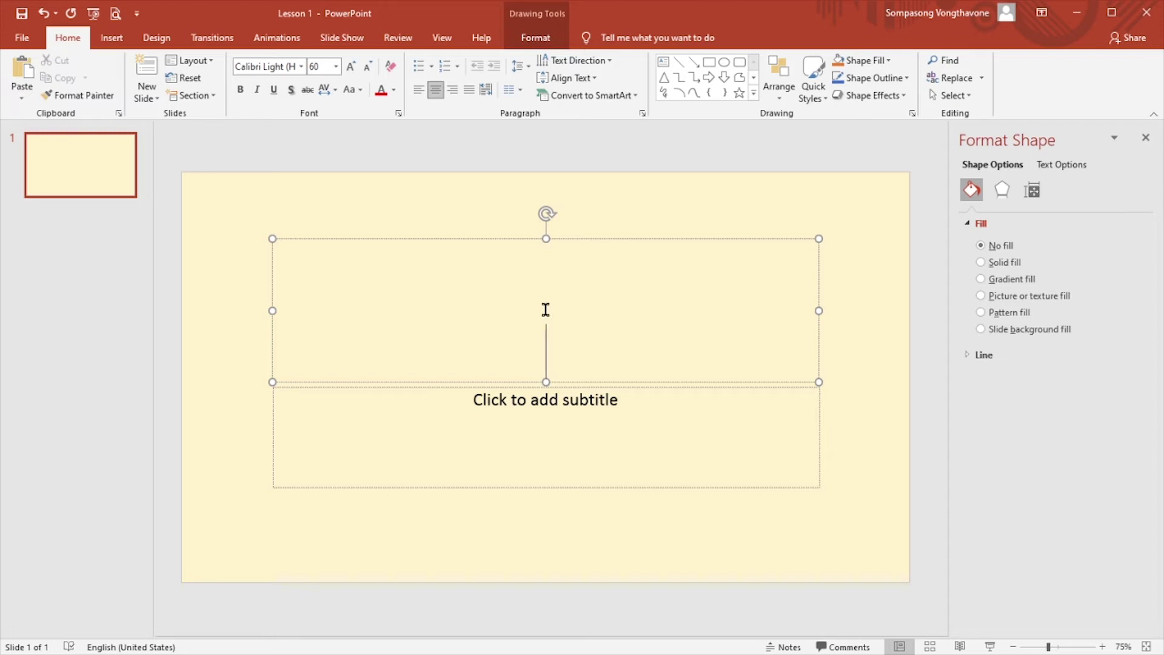
Switch input to Lao and type title lines 'ຫົວຂໍ້:' and 'ຫ້ອງ:'.
{"action": "key", "text": "super+space"}
{"action": "key", "text": "super+space"}
{"action": "key", "text": "super+space"}
{"action": "key", "text": "super+space"}
{"action": "key", "text": "super+space"}
{"action": "type", "text": "ຫົວຂໍ້"}
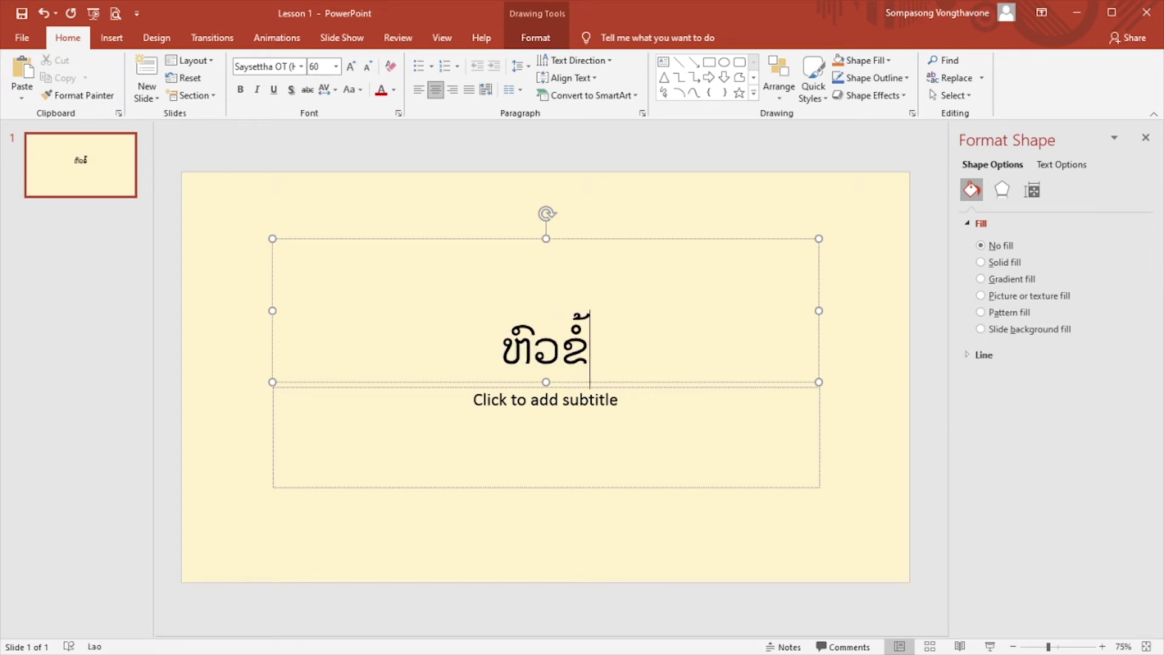
{"action": "type", "text": ":"}
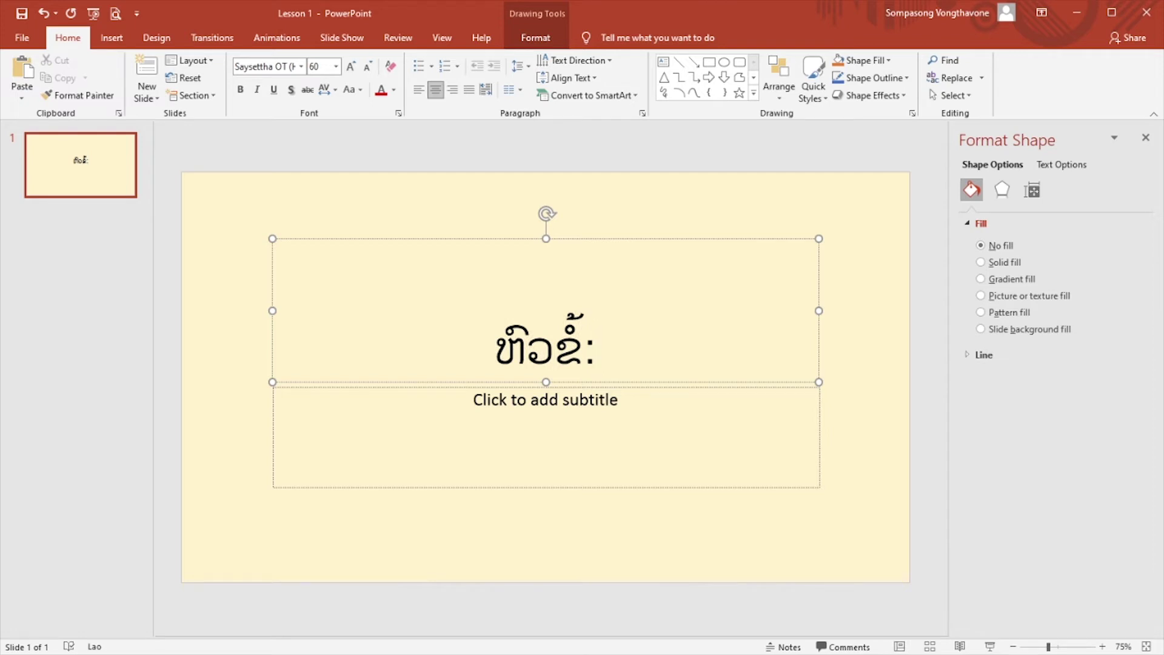
{"action": "key", "text": "Return"}
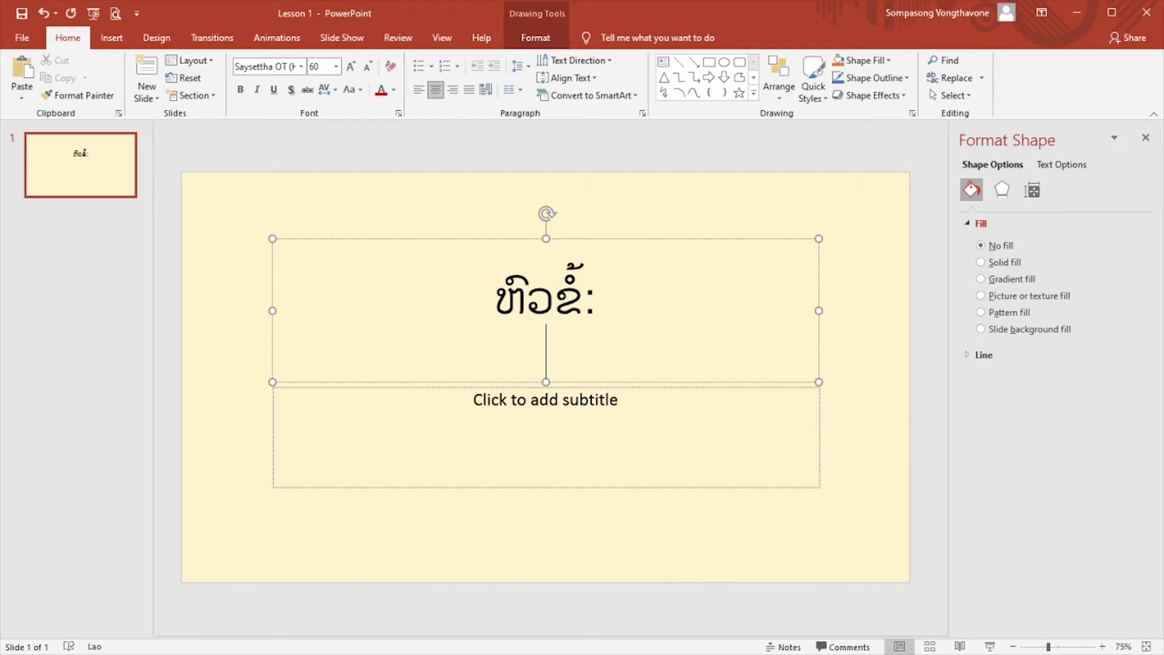
{"action": "type", "text": "ຫ້ອງ:"}
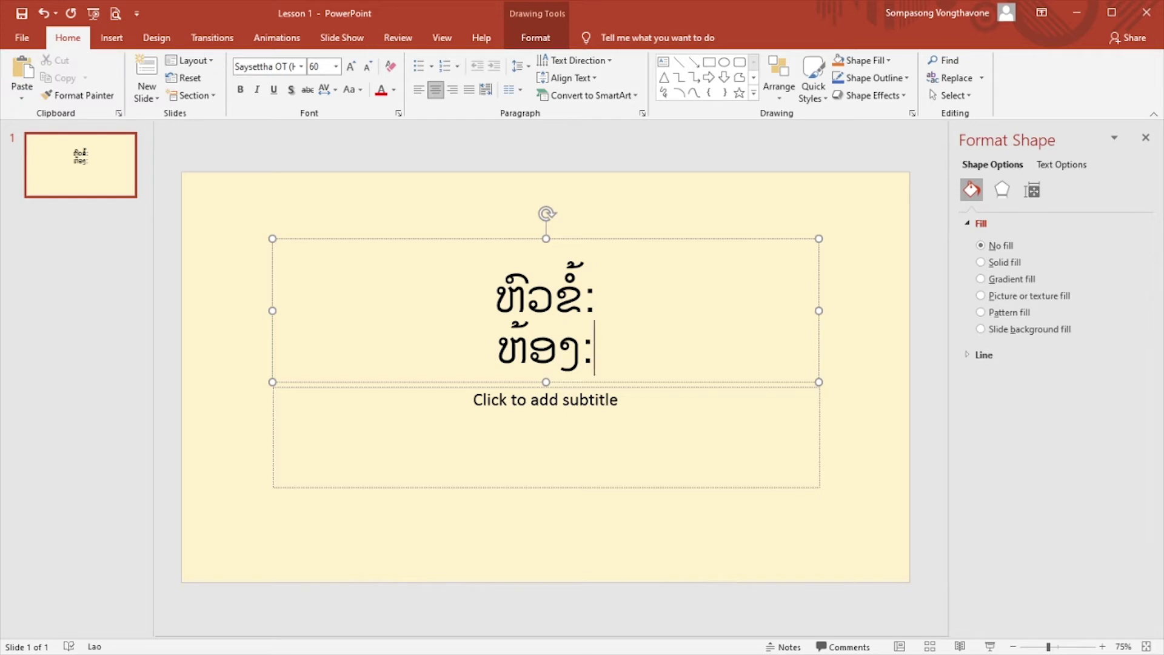
Delete the second title line 'ຫ້ອງ:', leaving only 'ຫົວຂໍ້:'.
{"action": "left_click", "coordinate": [599, 408]}
{"action": "left_click_drag", "start_coordinate": [611, 354], "coordinate": [422, 361]}
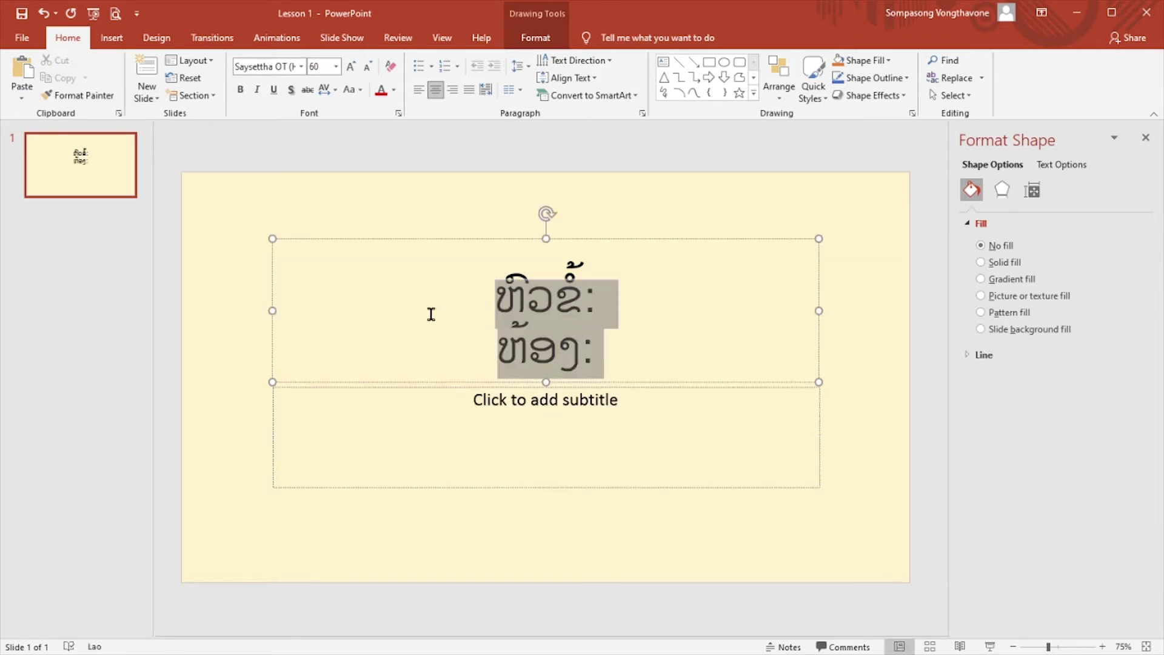
{"action": "key", "text": "BackSpace"}
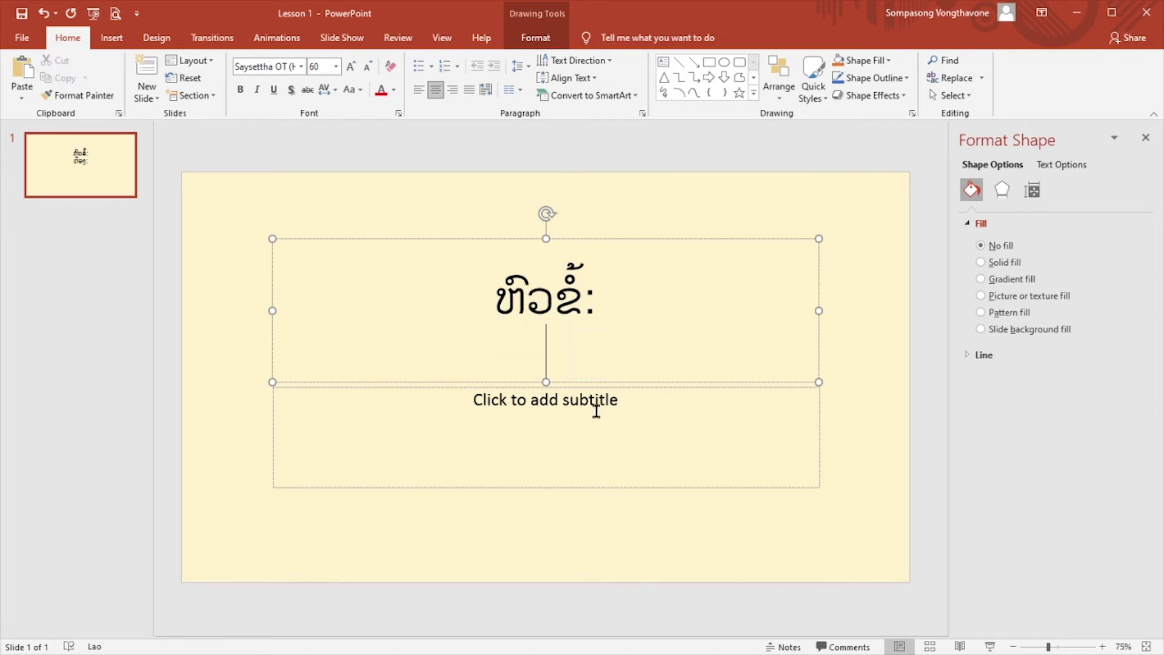
Type the subtitle lines 'ຊື່ :', 'ຫ້ອງ:' and 'ສາຂາ' in Lao.
{"action": "left_click", "coordinate": [595, 411]}
{"action": "key", "text": "alt+shift"}
{"action": "type", "text": "ຊື່ :"}
{"action": "key", "text": "alt+shift"}
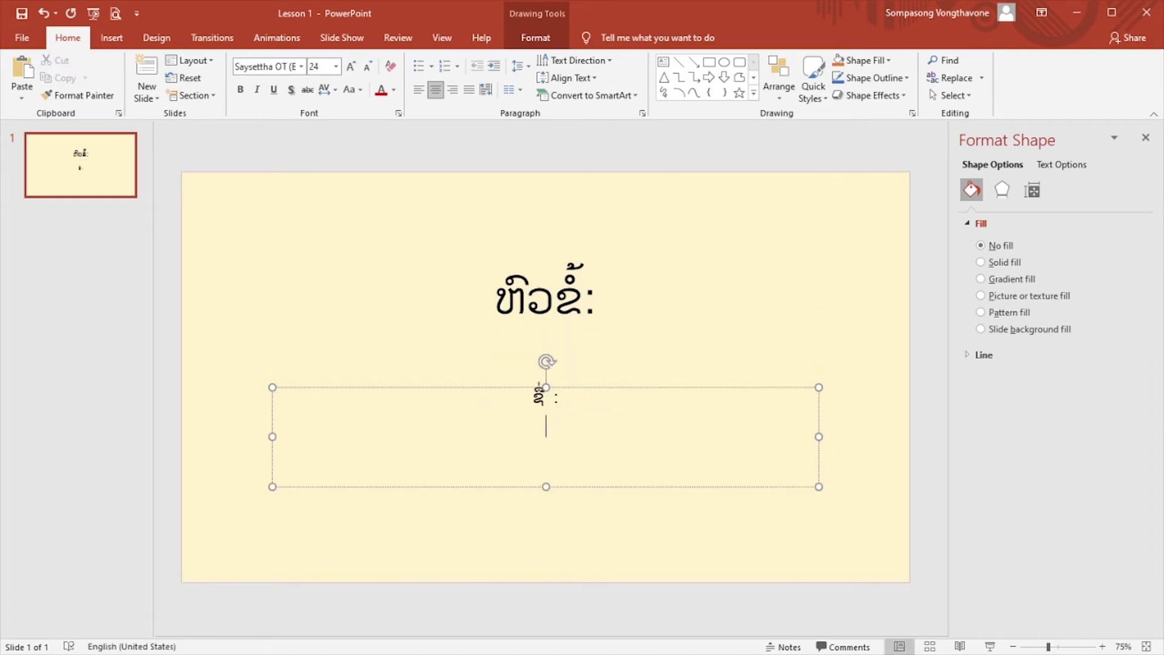
{"action": "key", "text": "alt+shift"}
{"action": "type", "text": "ຫ້ອງ:"}
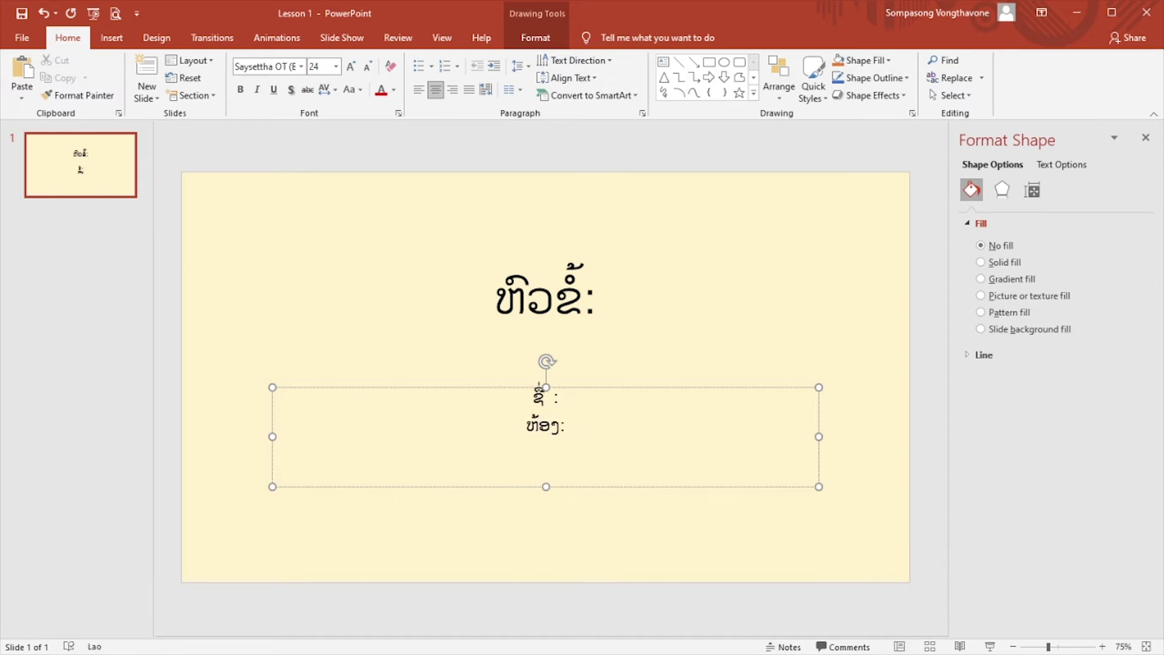
{"action": "key", "text": "alt+shift"}
{"action": "key", "text": "Return"}
{"action": "key", "text": "alt+shift"}
{"action": "type", "text": "ສາຂາ"}
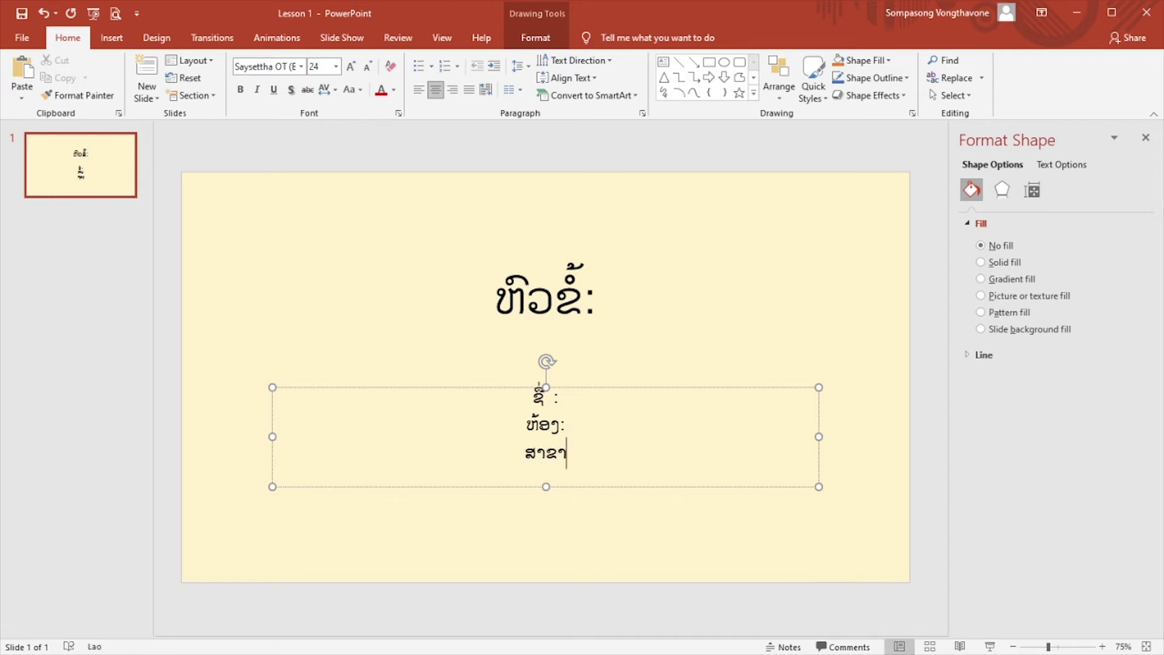
{"action": "left_click", "coordinate": [630, 532]}
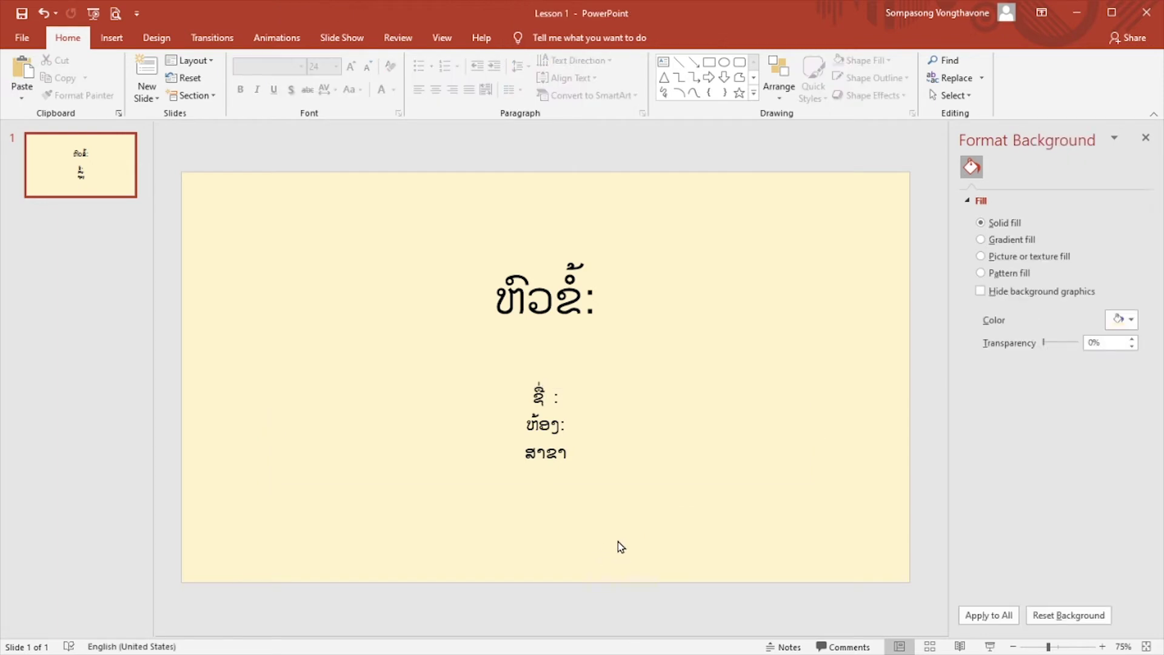
Colour the Lao title and subtitle text on slide 1 dark gold.
{"action": "left_click_drag", "start_coordinate": [497, 307], "coordinate": [616, 307]}
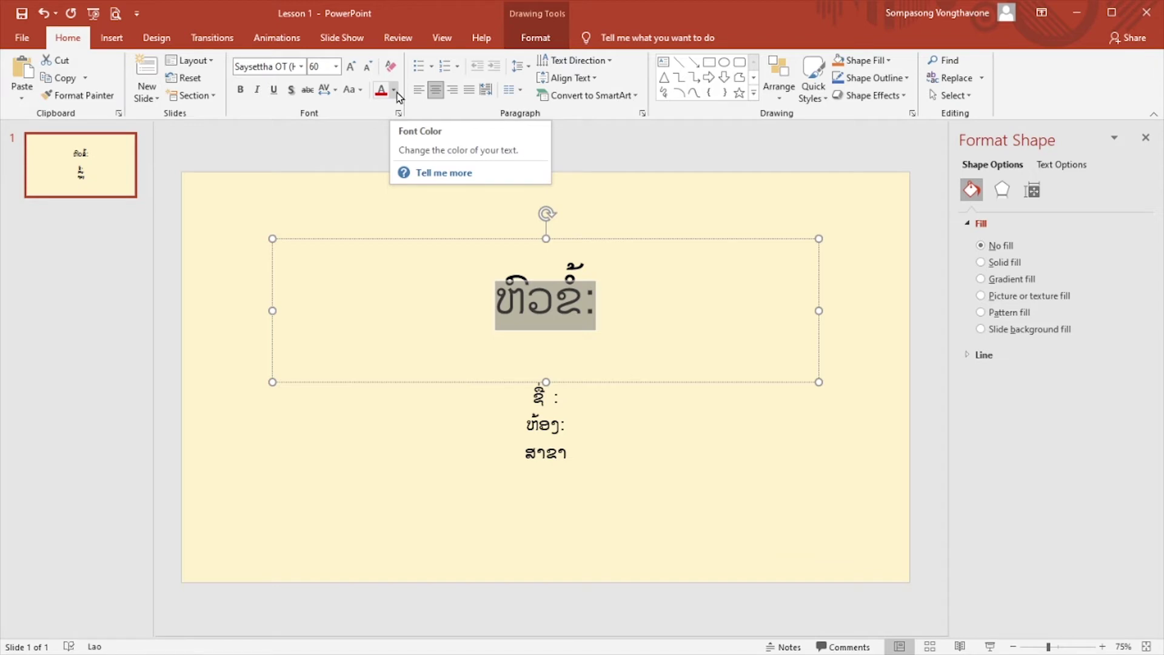
{"action": "left_click", "coordinate": [394, 91]}
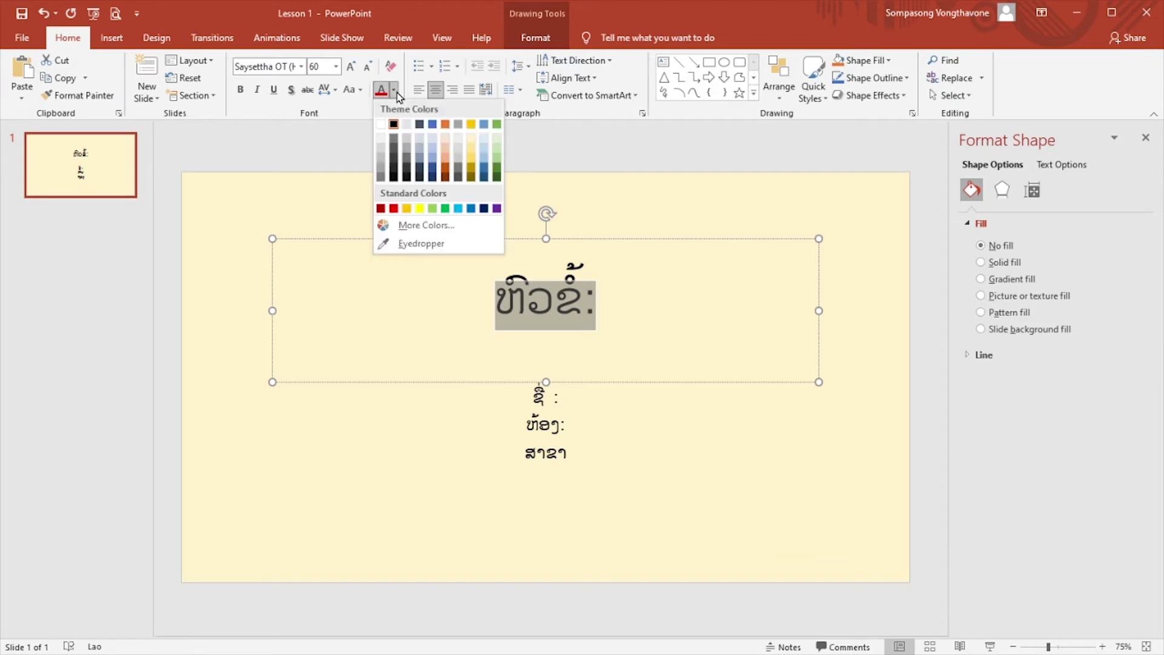
{"action": "left_click", "coordinate": [474, 172]}
{"action": "left_click", "coordinate": [651, 465]}
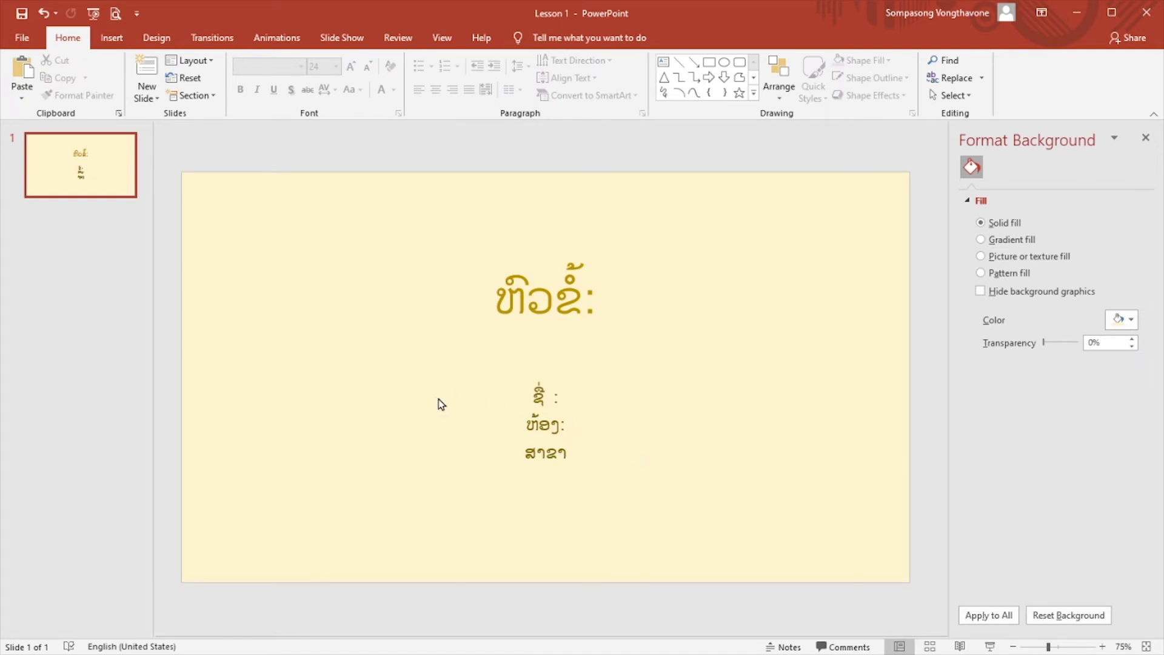
{"action": "left_click", "coordinate": [78, 180]}
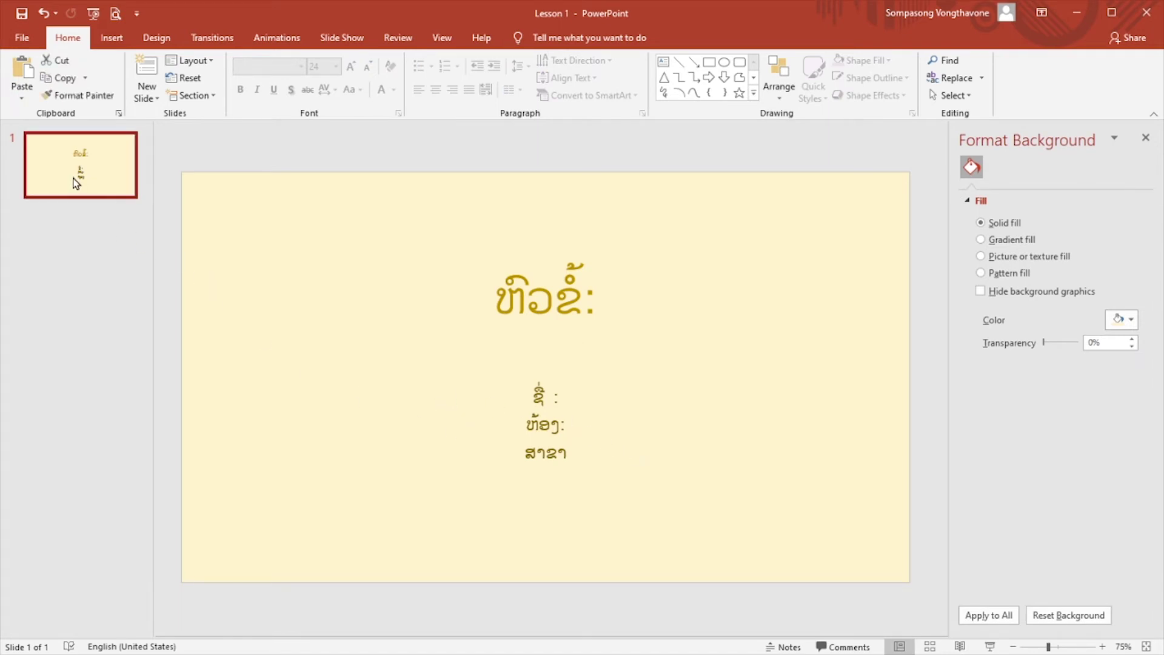
Add a Title and Content slide 2 and give all slides a Gold, Accent 4, Lighter 80% background.
{"action": "left_click", "coordinate": [146, 99]}
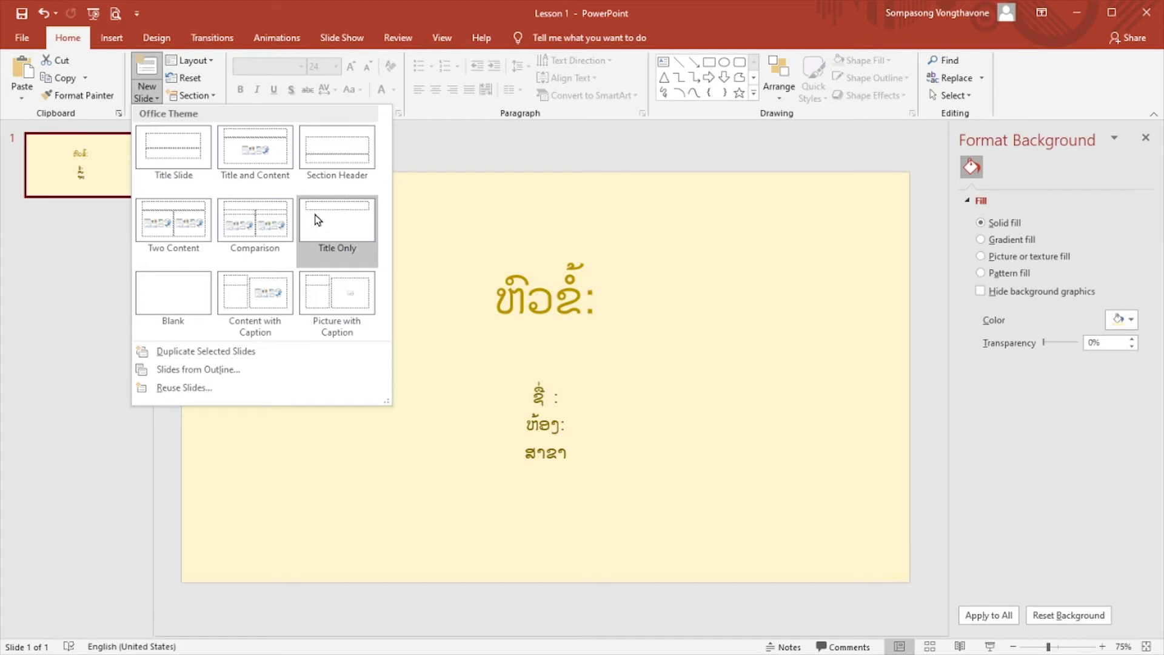
{"action": "left_click", "coordinate": [273, 192]}
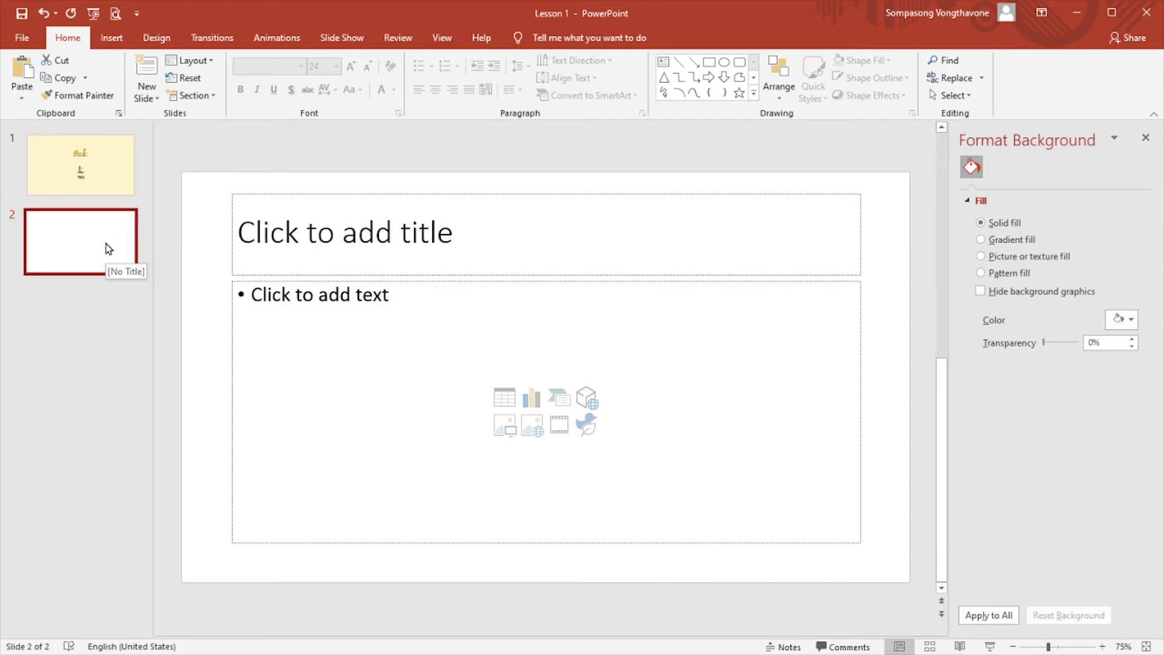
{"action": "left_click", "coordinate": [95, 196]}
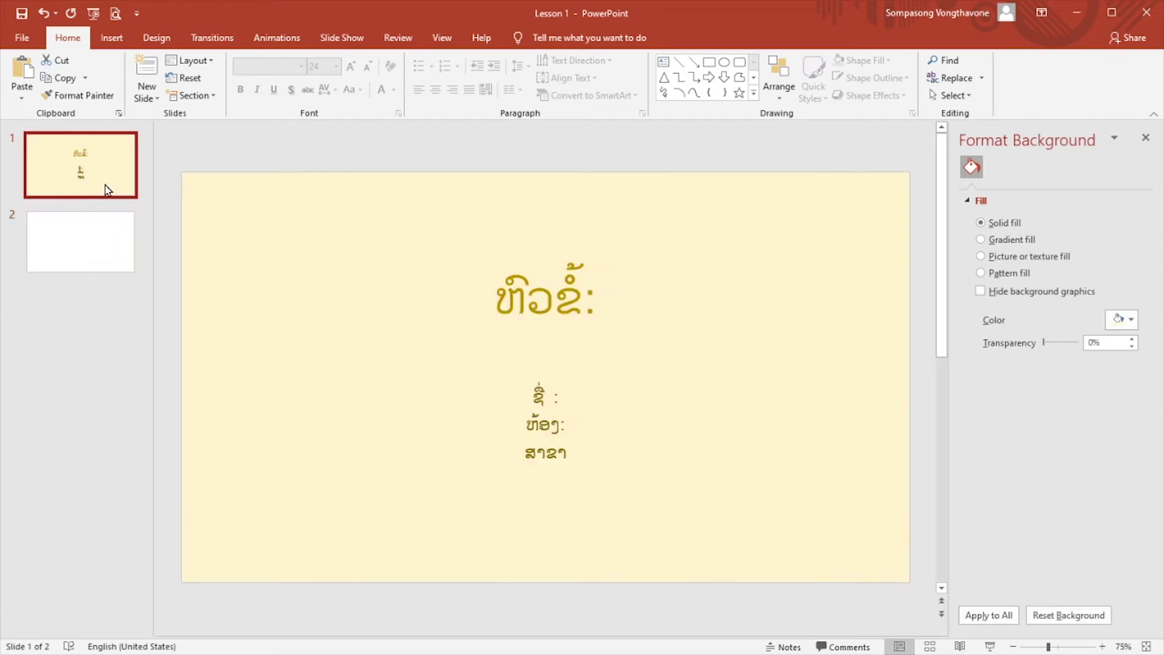
{"action": "left_click", "coordinate": [65, 251]}
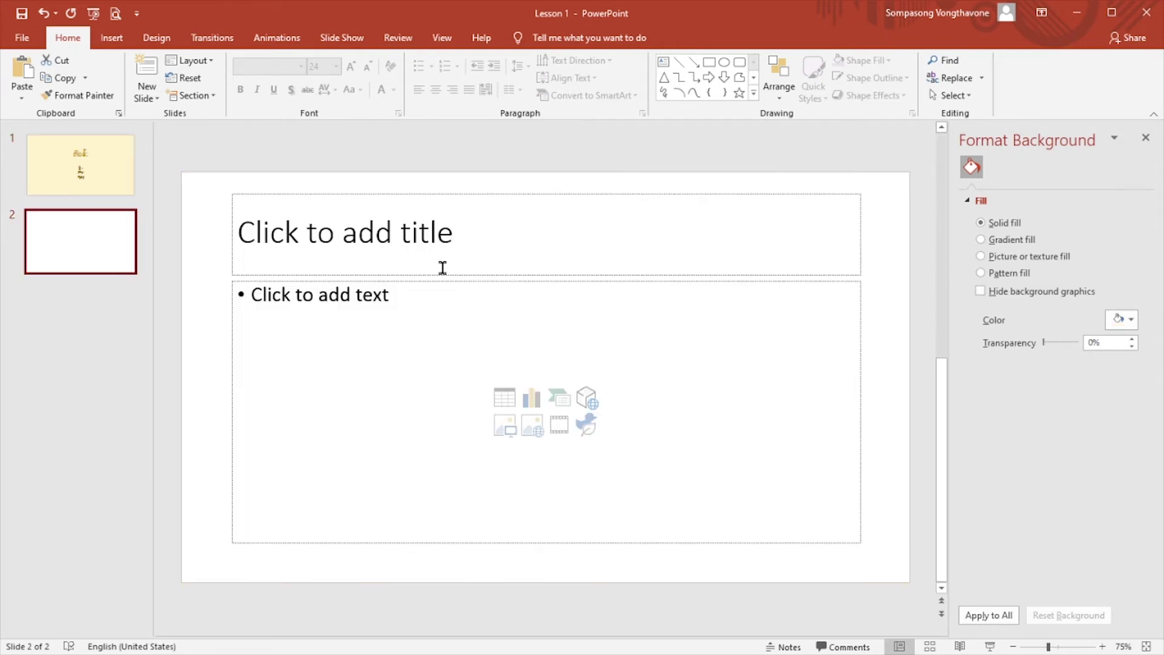
{"action": "left_click", "coordinate": [1123, 319]}
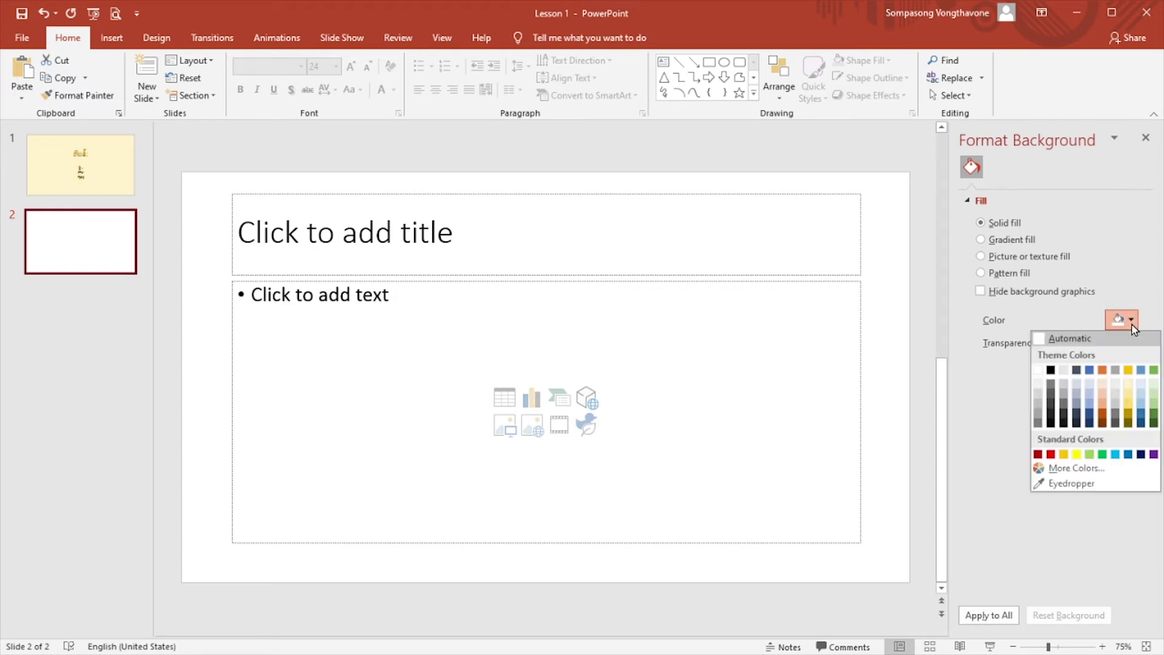
{"action": "left_click", "coordinate": [1129, 386]}
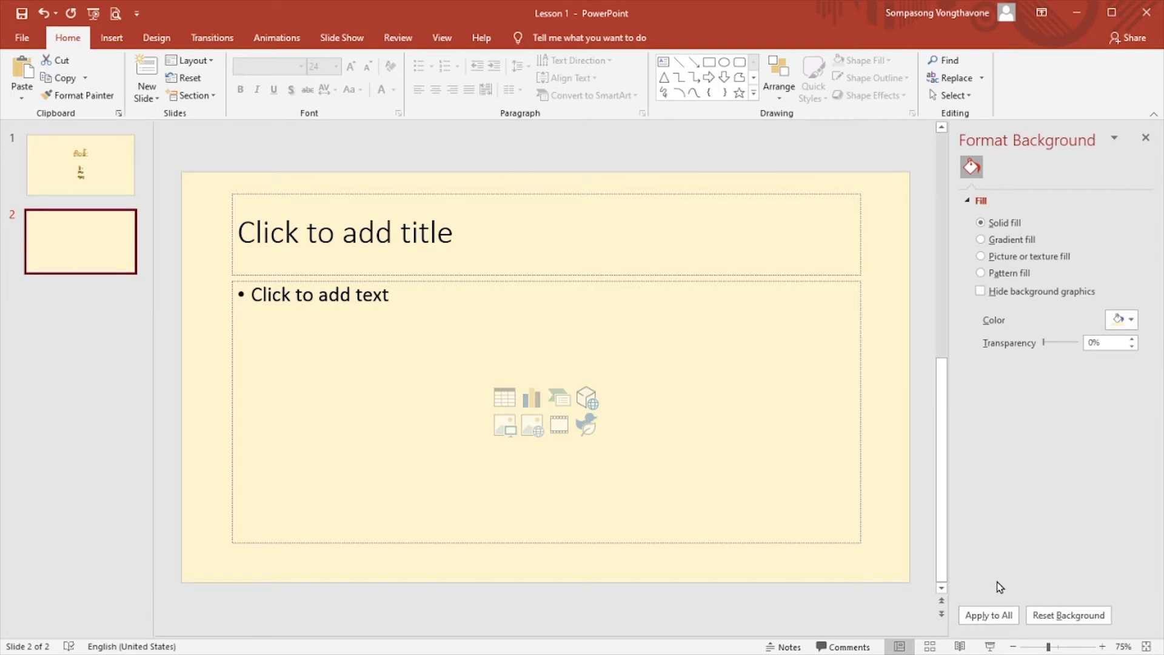
{"action": "left_click", "coordinate": [993, 616]}
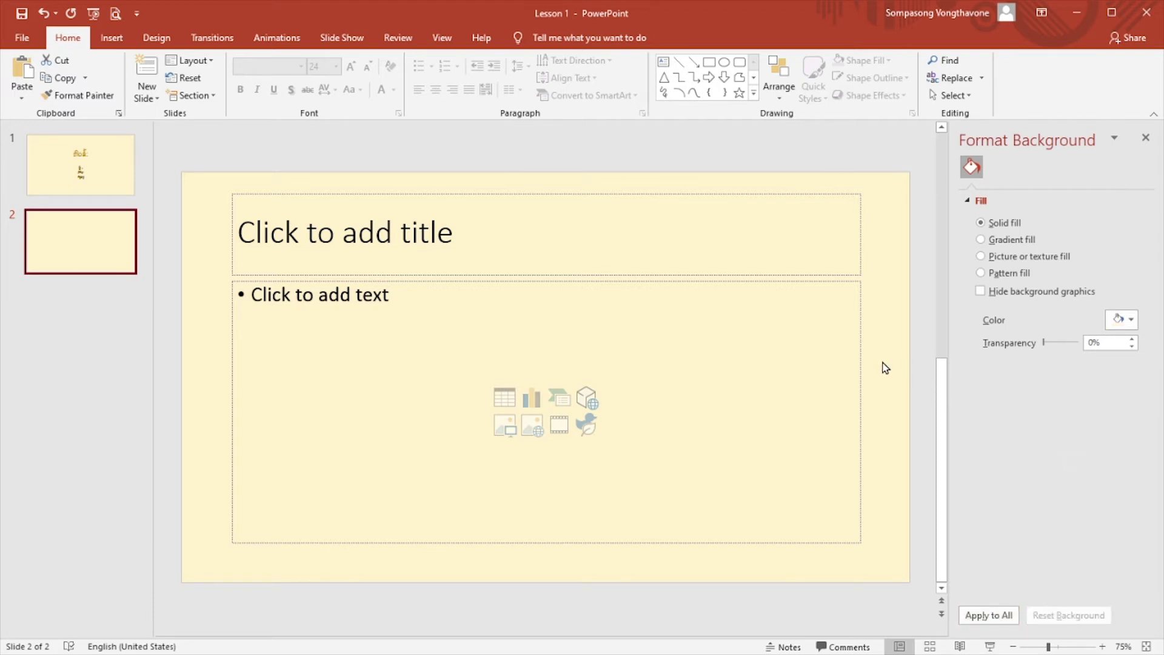
Add a third Title and Content slide, then return to slide 2's title placeholder.
{"action": "left_click", "coordinate": [147, 97]}
{"action": "left_click", "coordinate": [254, 155]}
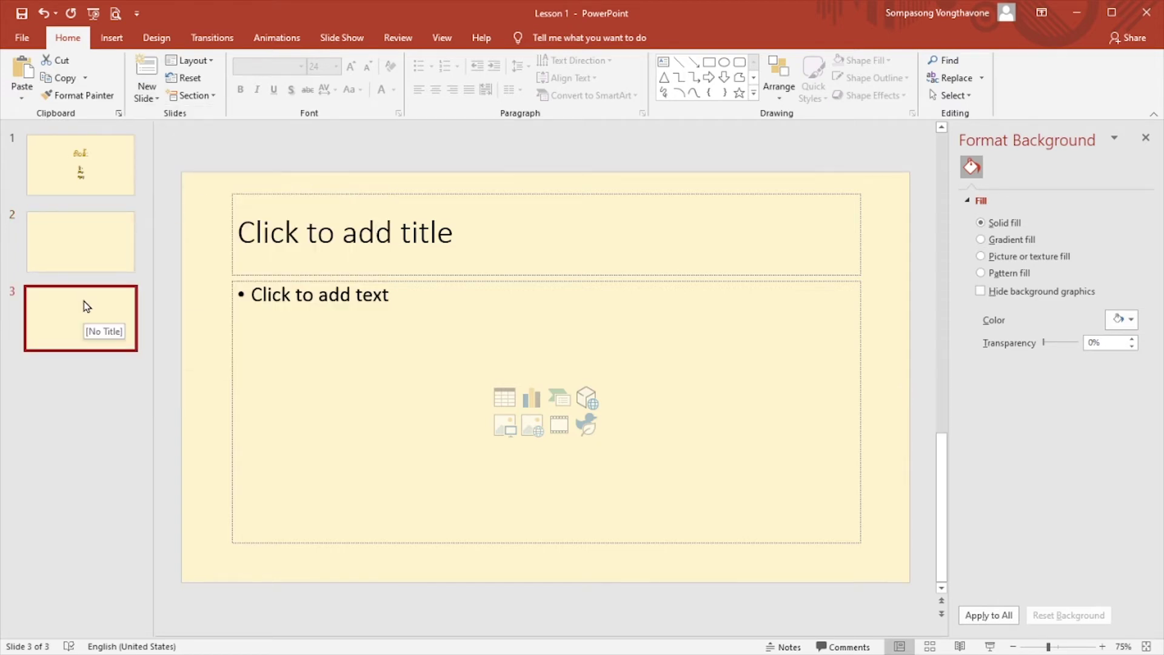
{"action": "left_click", "coordinate": [989, 615]}
{"action": "left_click", "coordinate": [79, 252]}
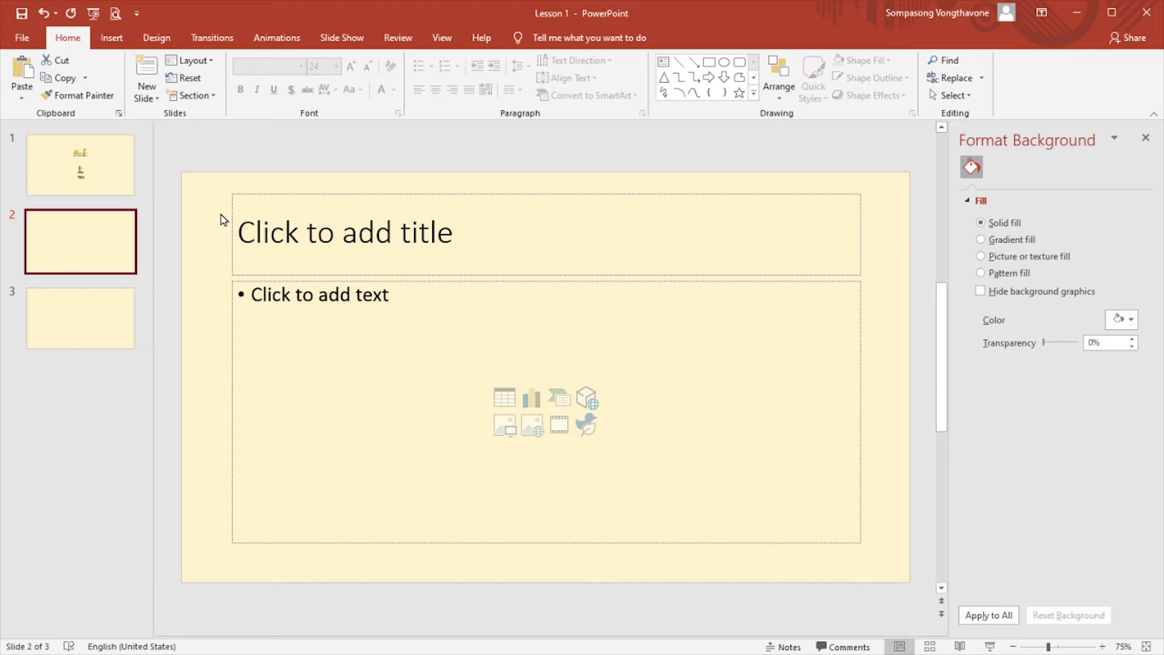
{"action": "left_click", "coordinate": [292, 231]}
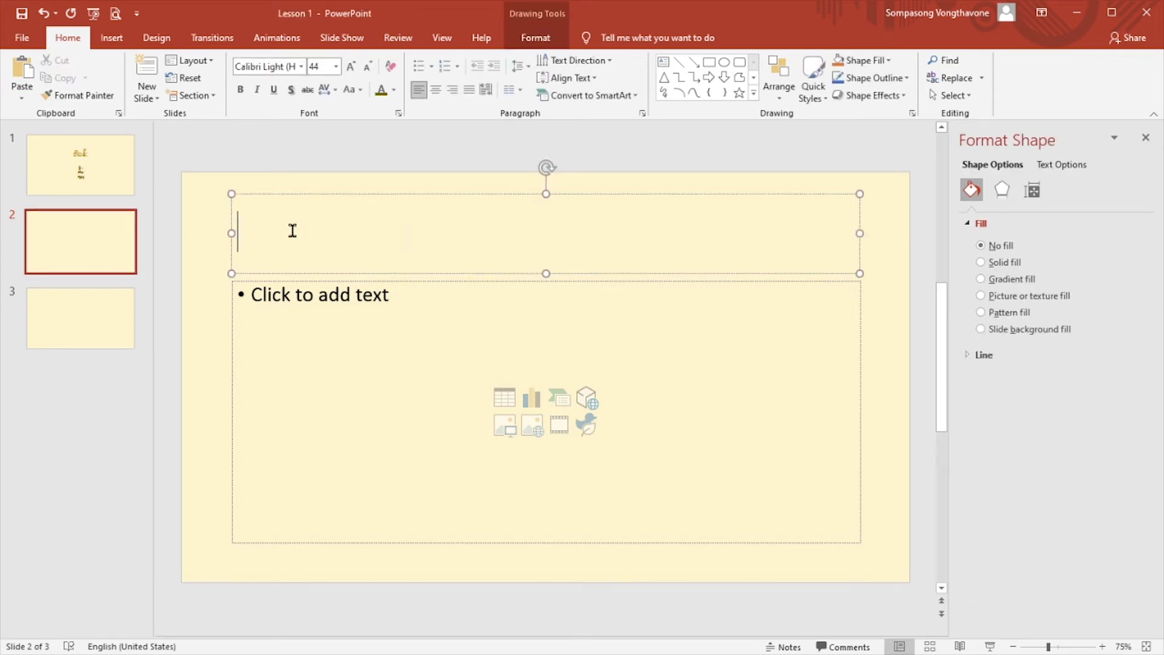
Enter the Lao title ໂຄງຮ່າງບົດນຳສະເໜີ and the bullets ບົດນຳ and ບົດທີ on slide 2.
{"action": "type", "text": "ໂຄງຮ່າງບົດນຳສະເໜີ"}
{"action": "left_click", "coordinate": [421, 305]}
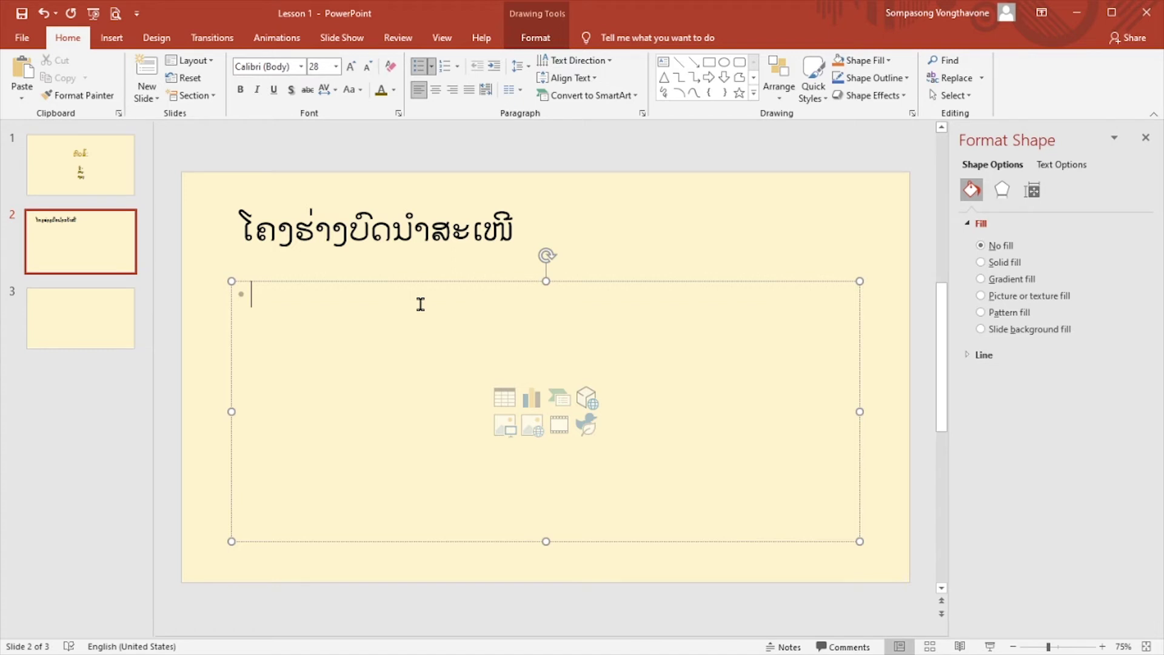
{"action": "type", "text": "ບົດນຳ"}
{"action": "key", "text": "Return"}
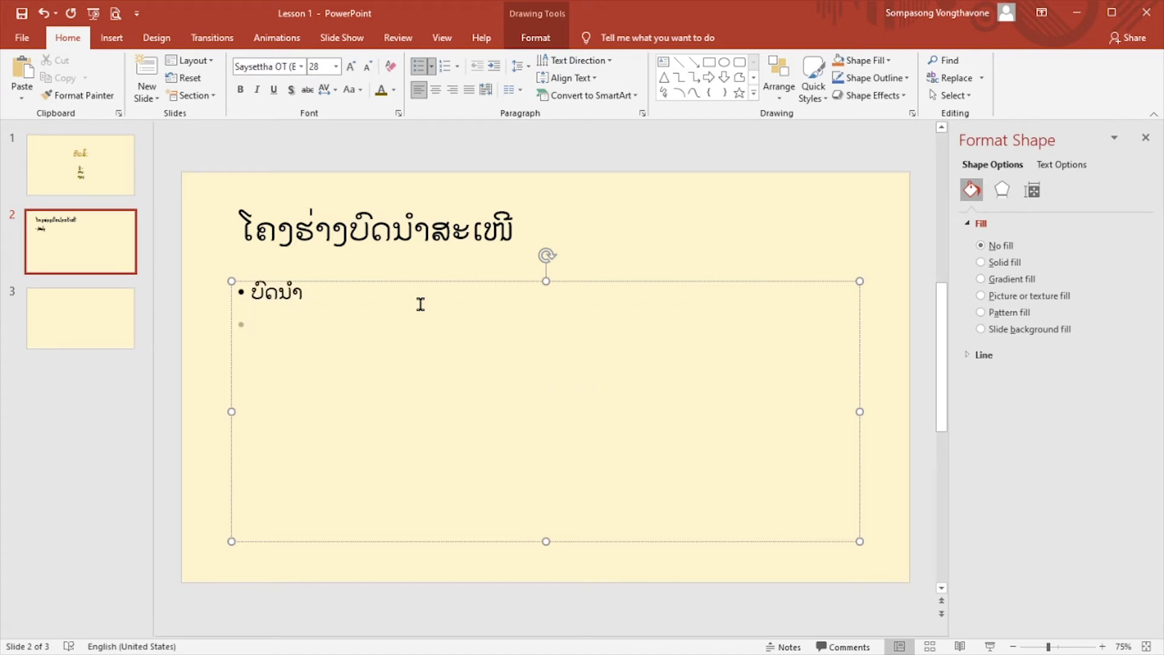
{"action": "type", "text": "ບົດທີ"}
{"action": "key", "text": "Return"}
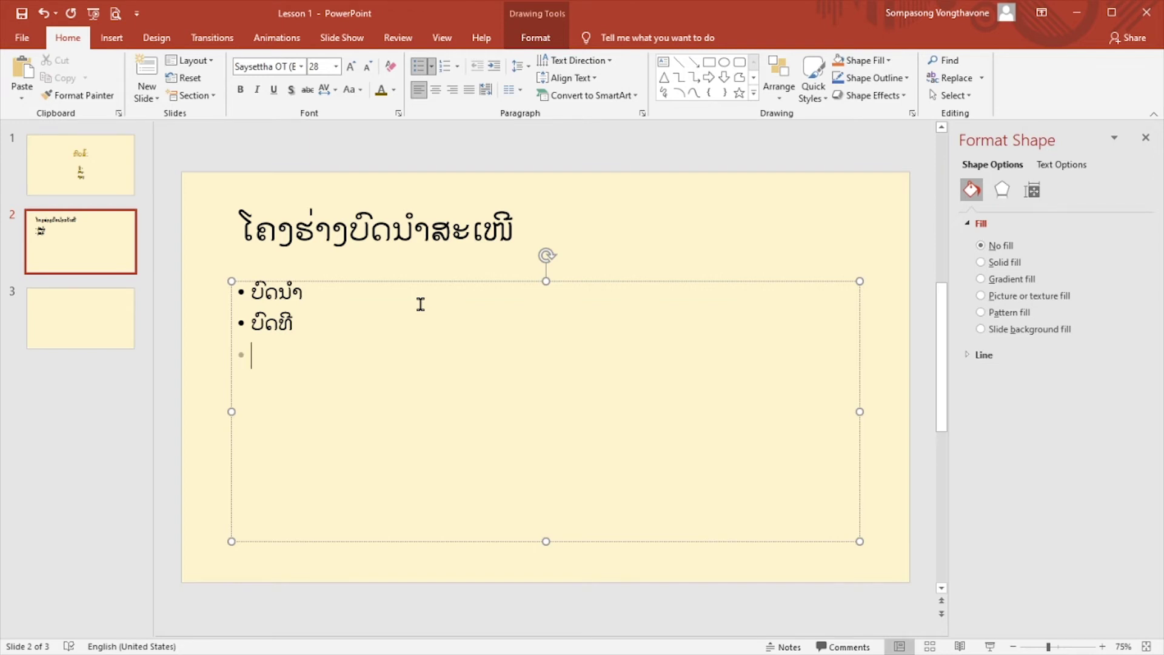
{"action": "left_click", "coordinate": [208, 406]}
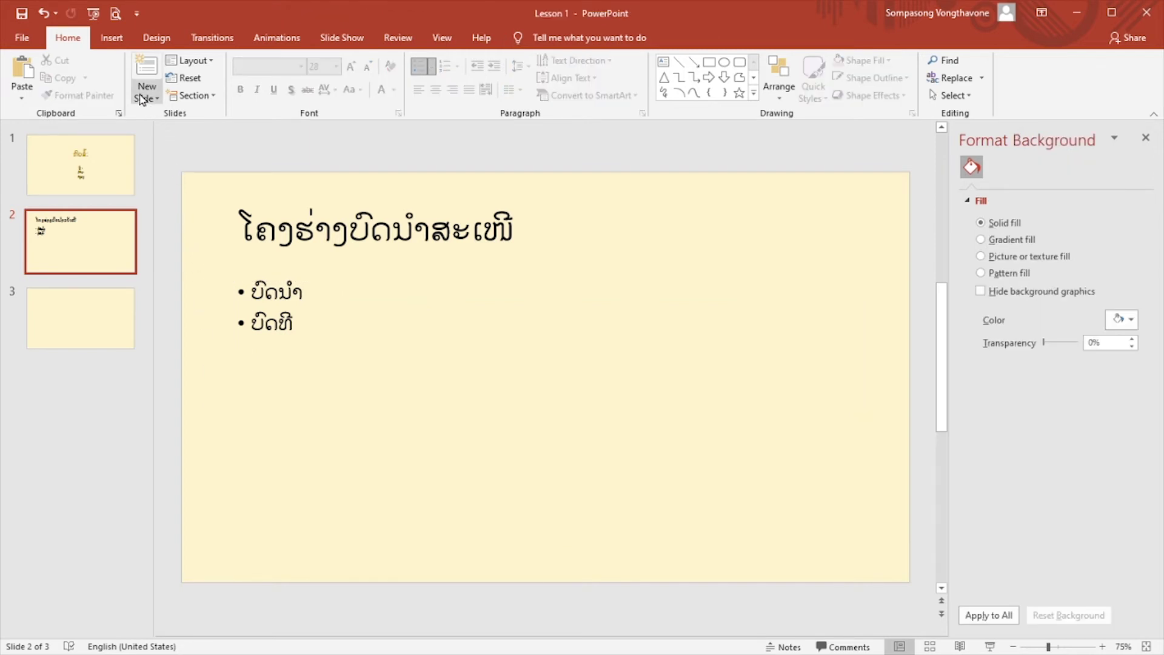
Insert a soccer-ball image from a Bing Online Pictures search for 'football'.
{"action": "left_click", "coordinate": [111, 39]}
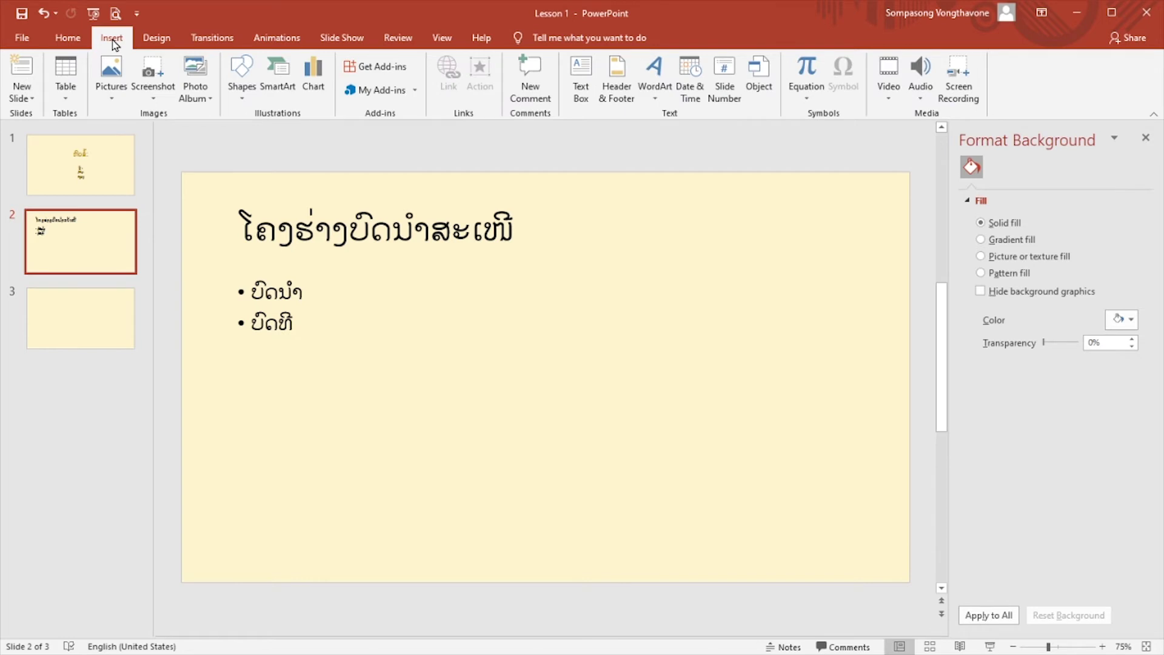
{"action": "left_click", "coordinate": [111, 79]}
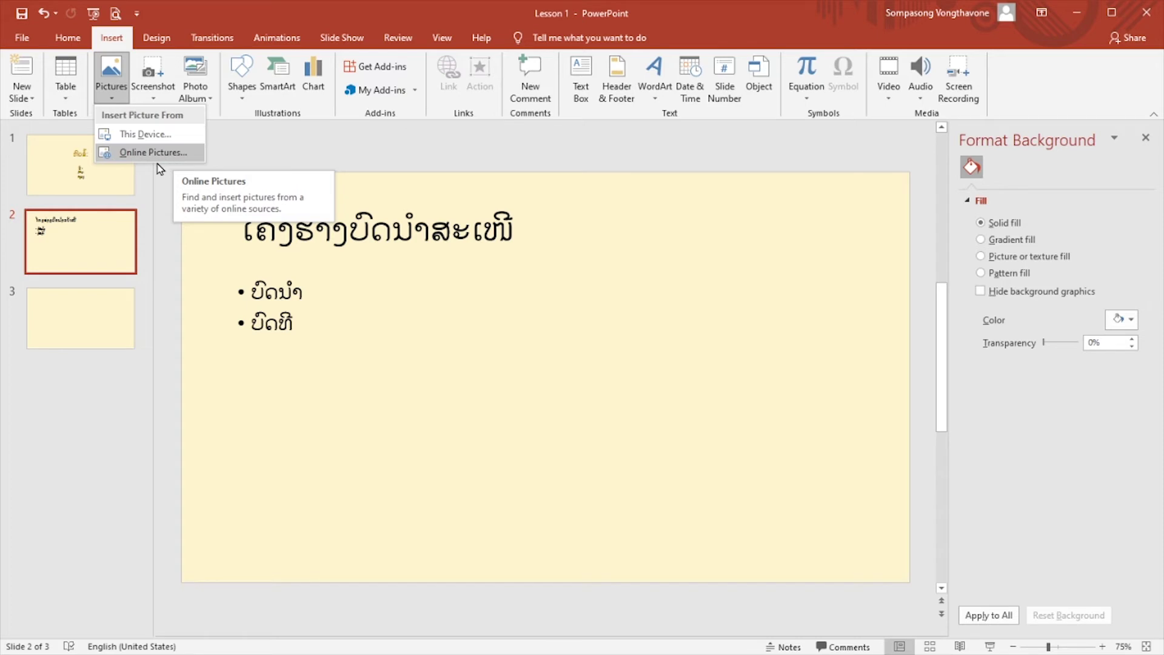
{"action": "left_click", "coordinate": [156, 152]}
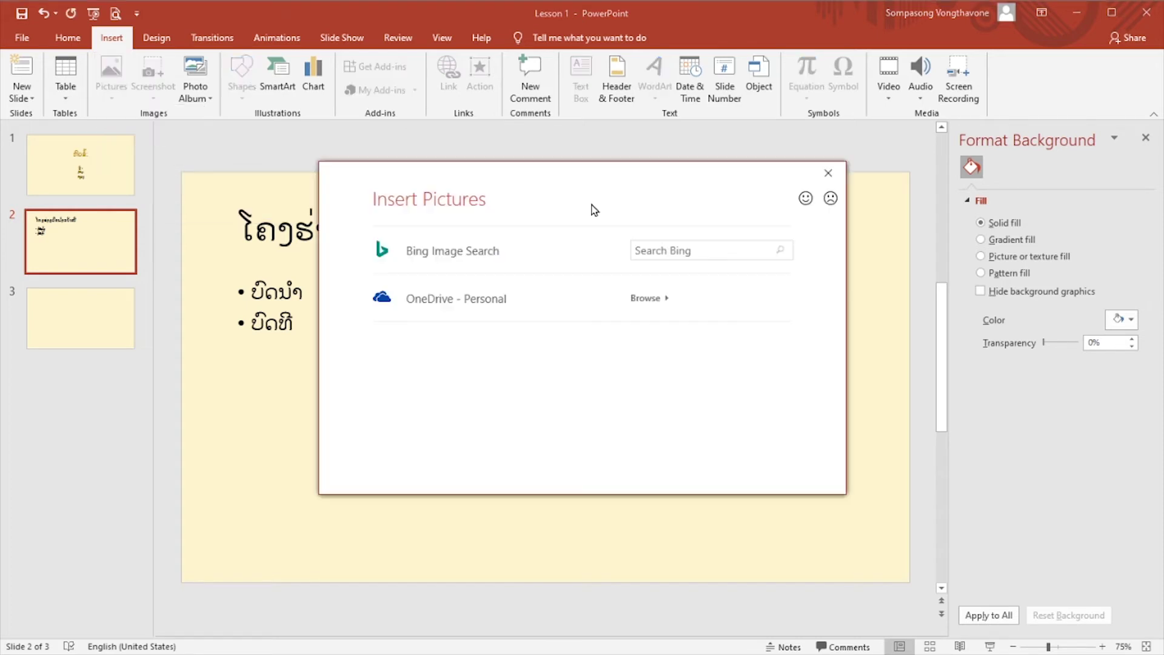
{"action": "left_click", "coordinate": [698, 249]}
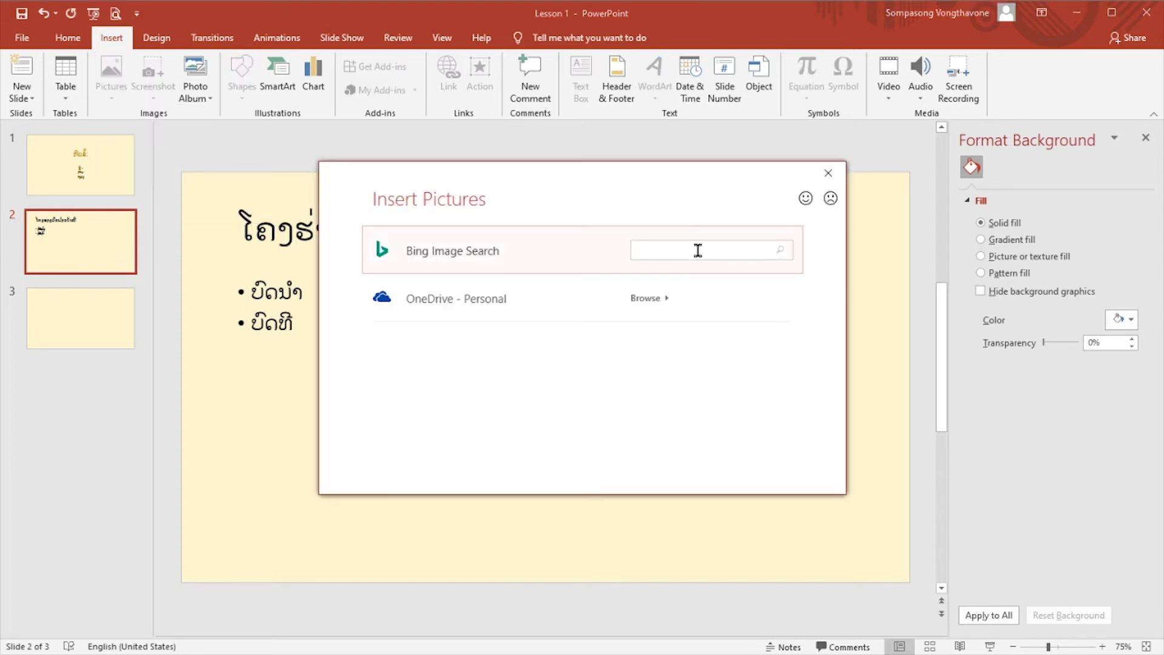
{"action": "type", "text": "football"}
{"action": "left_click", "coordinate": [782, 251]}
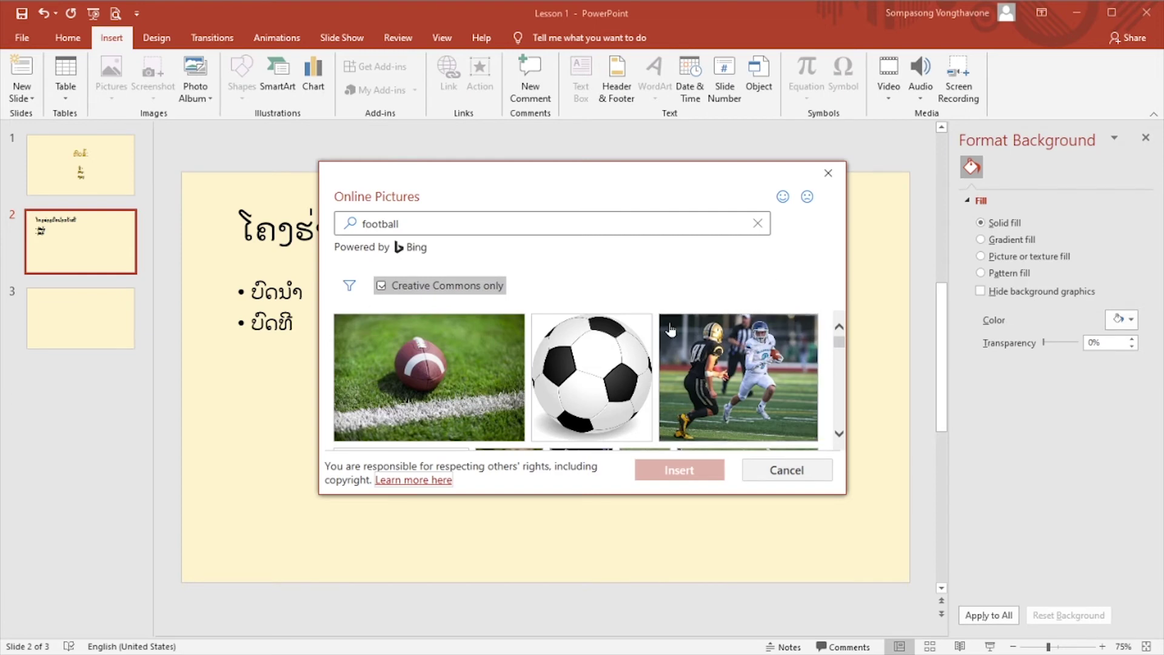
{"action": "left_click", "coordinate": [606, 370]}
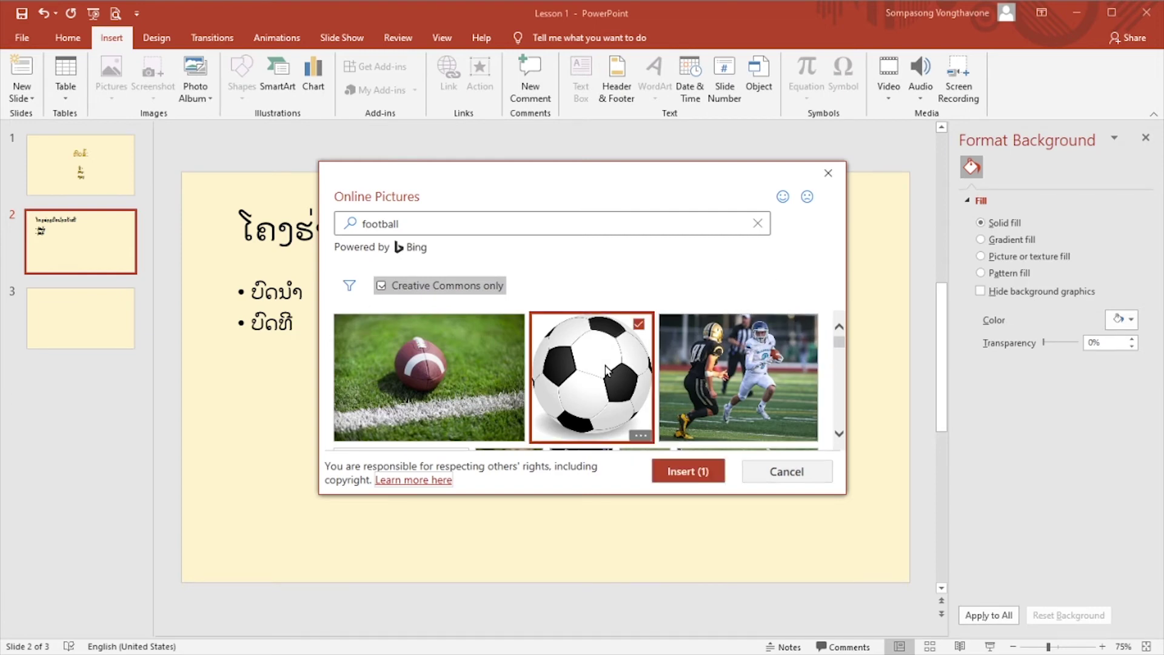
{"action": "left_click", "coordinate": [692, 472]}
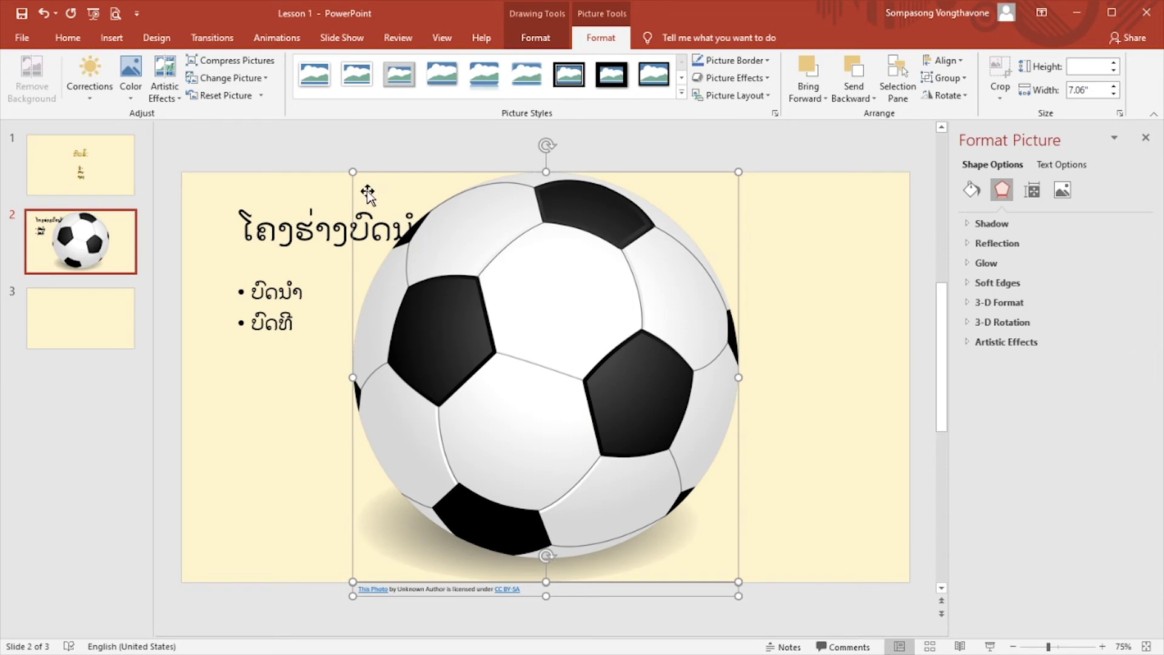
Shrink the soccer-ball picture and position it to the right of the bullets, slightly lower.
{"action": "left_click_drag", "start_coordinate": [352, 172], "coordinate": [543, 356]}
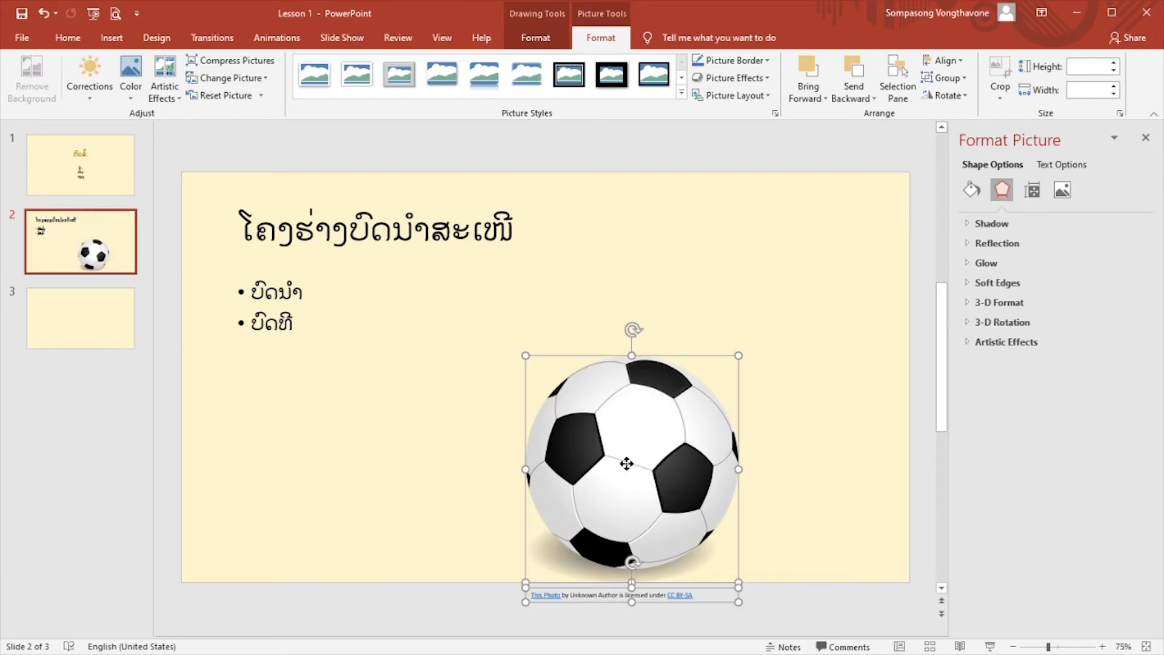
{"action": "left_click_drag", "start_coordinate": [627, 470], "coordinate": [763, 381]}
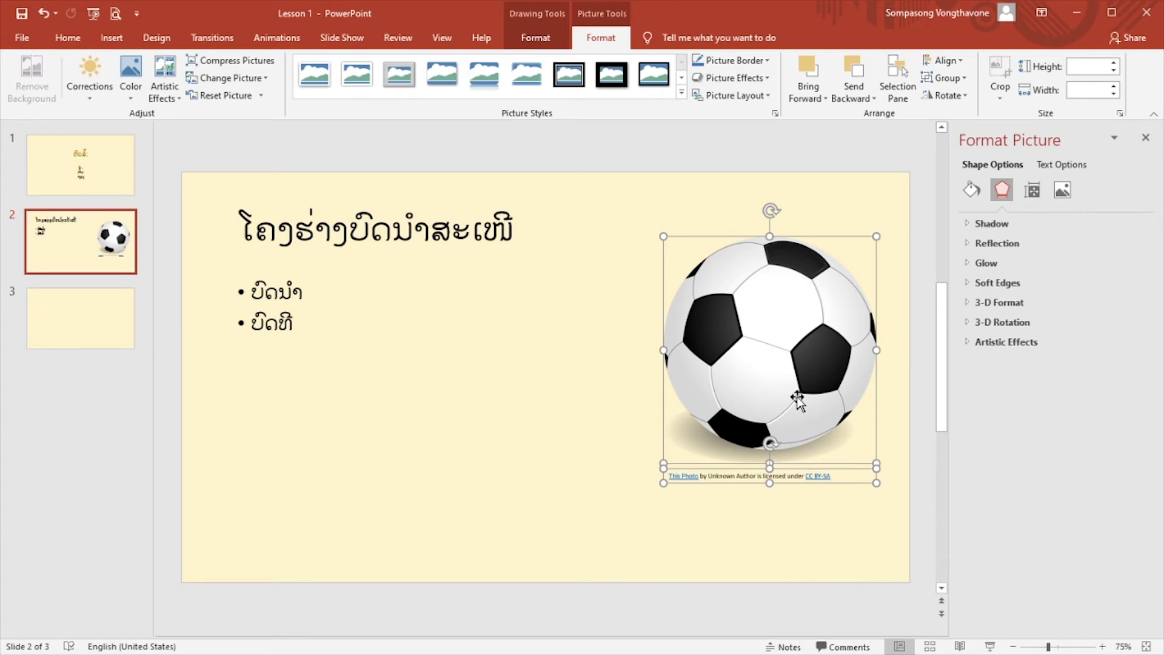
{"action": "left_click_drag", "start_coordinate": [801, 383], "coordinate": [806, 420]}
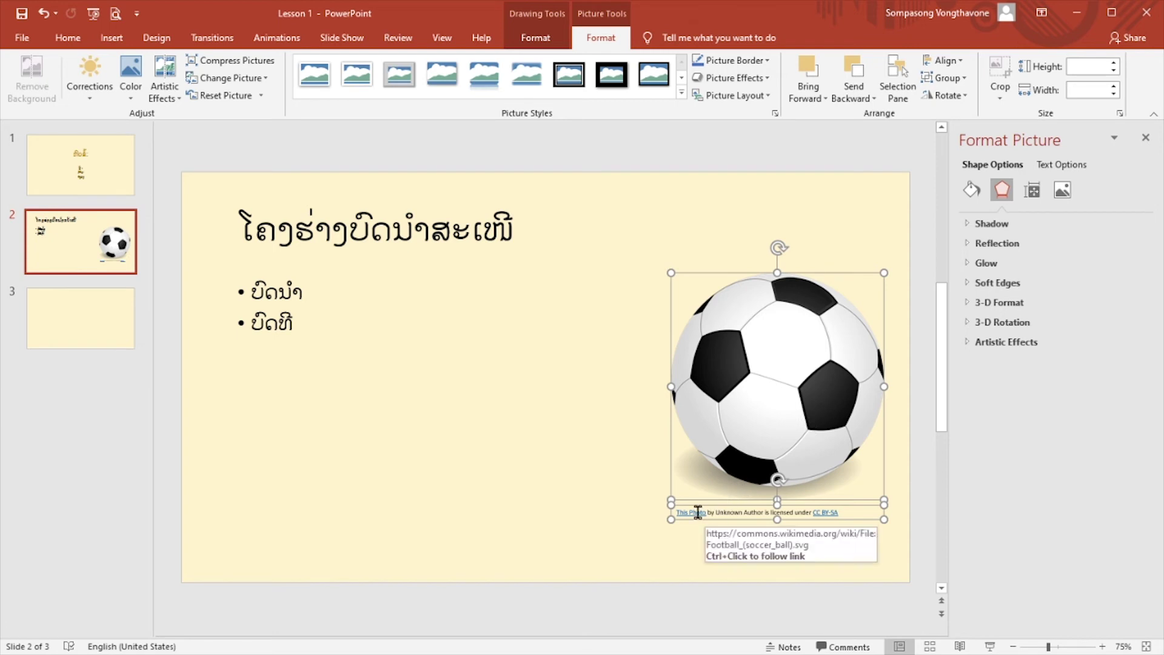
{"action": "left_click", "coordinate": [890, 567]}
{"action": "left_click", "coordinate": [98, 328]}
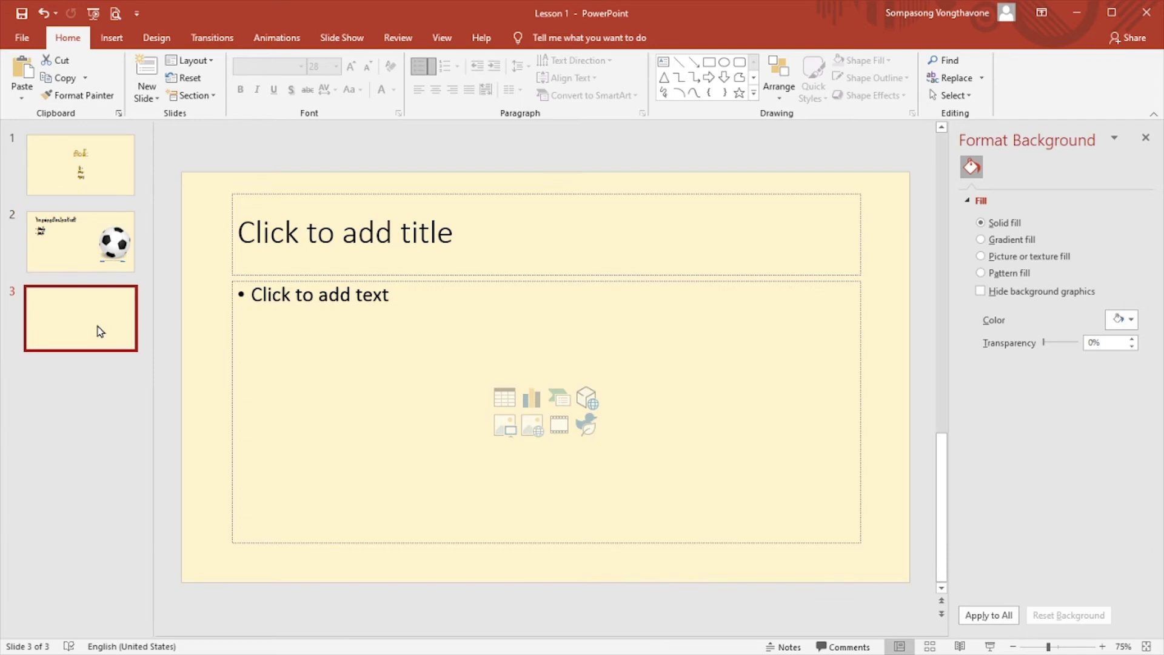
Try the Content with Caption layout on slide 3 and bring up its thumbnail menu.
{"action": "left_click", "coordinate": [191, 60]}
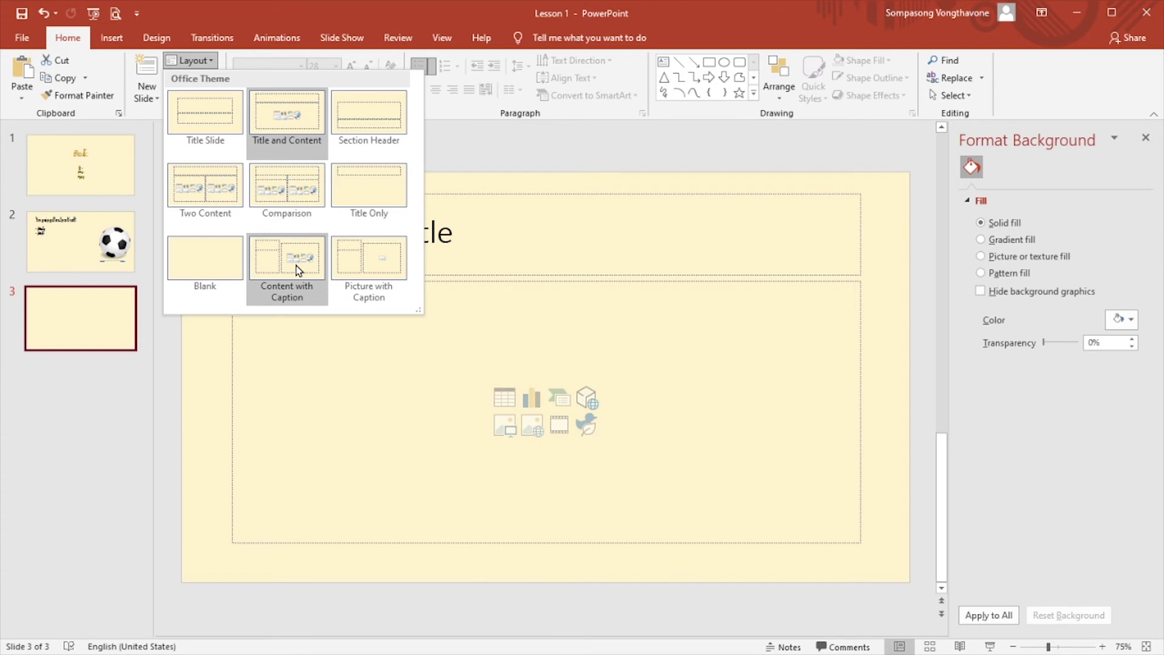
{"action": "left_click", "coordinate": [267, 262]}
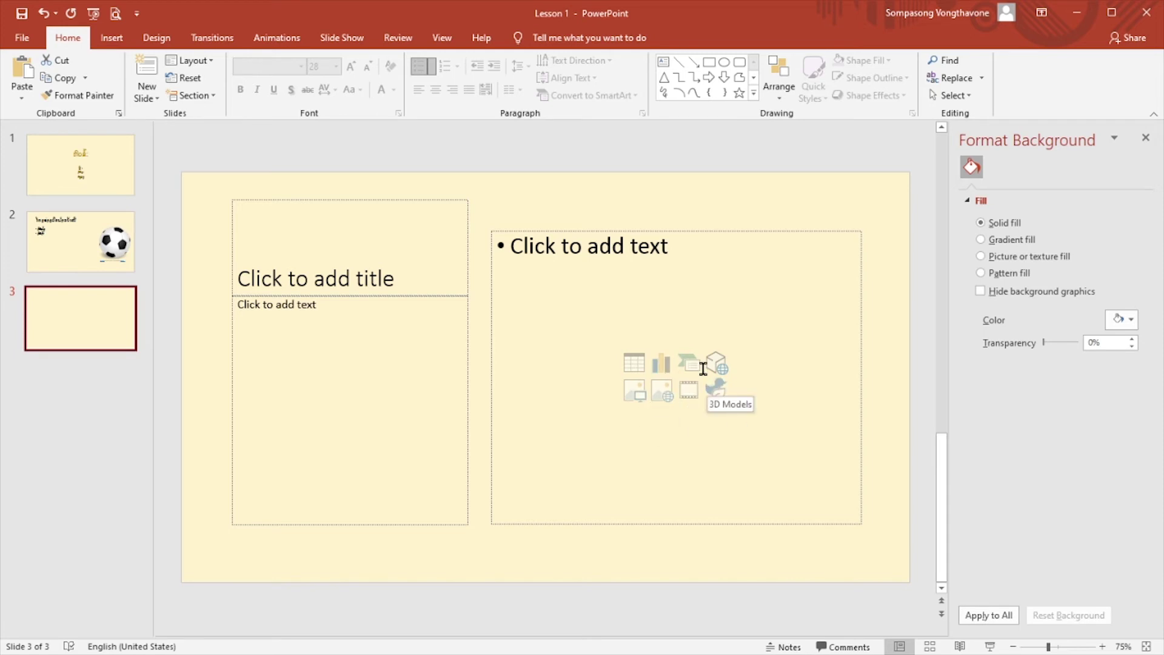
{"action": "left_click", "coordinate": [90, 314]}
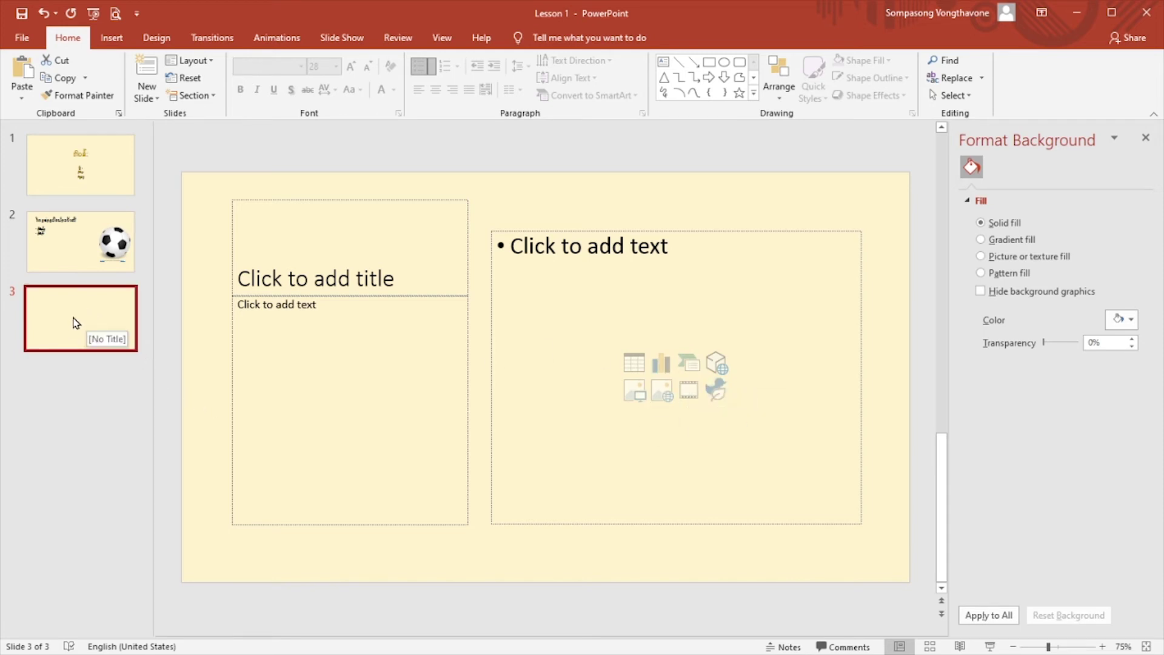
{"action": "right_click", "coordinate": [75, 322]}
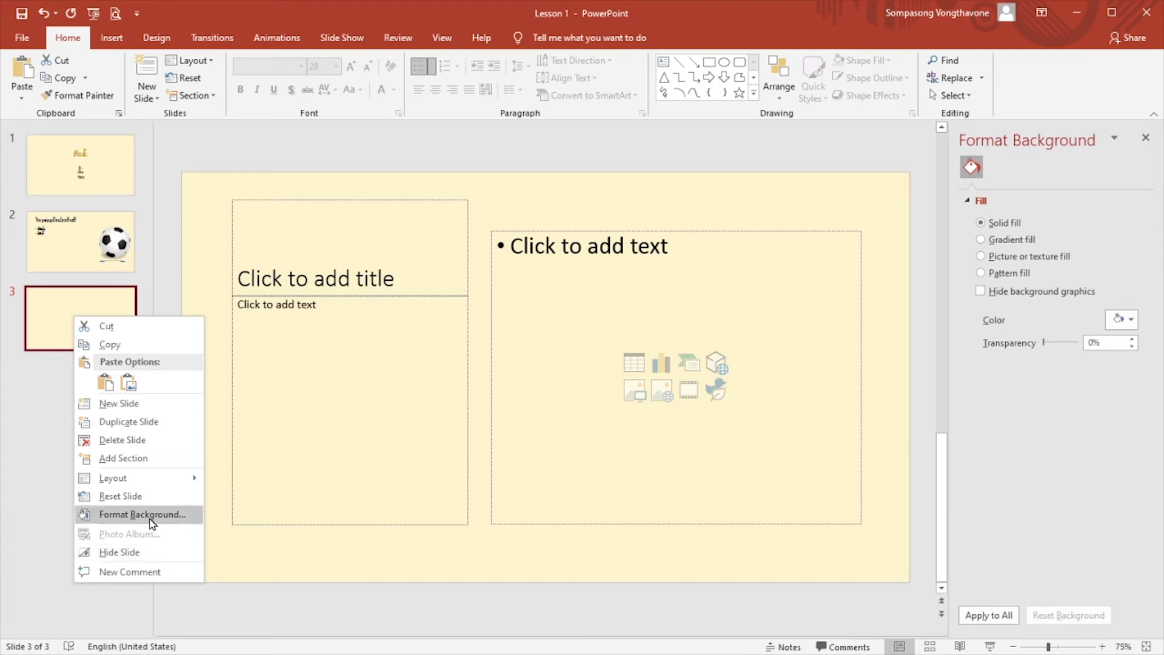
Delete the empty slide 3 and review the remaining two slides.
{"action": "left_click", "coordinate": [147, 445]}
{"action": "left_click", "coordinate": [91, 176]}
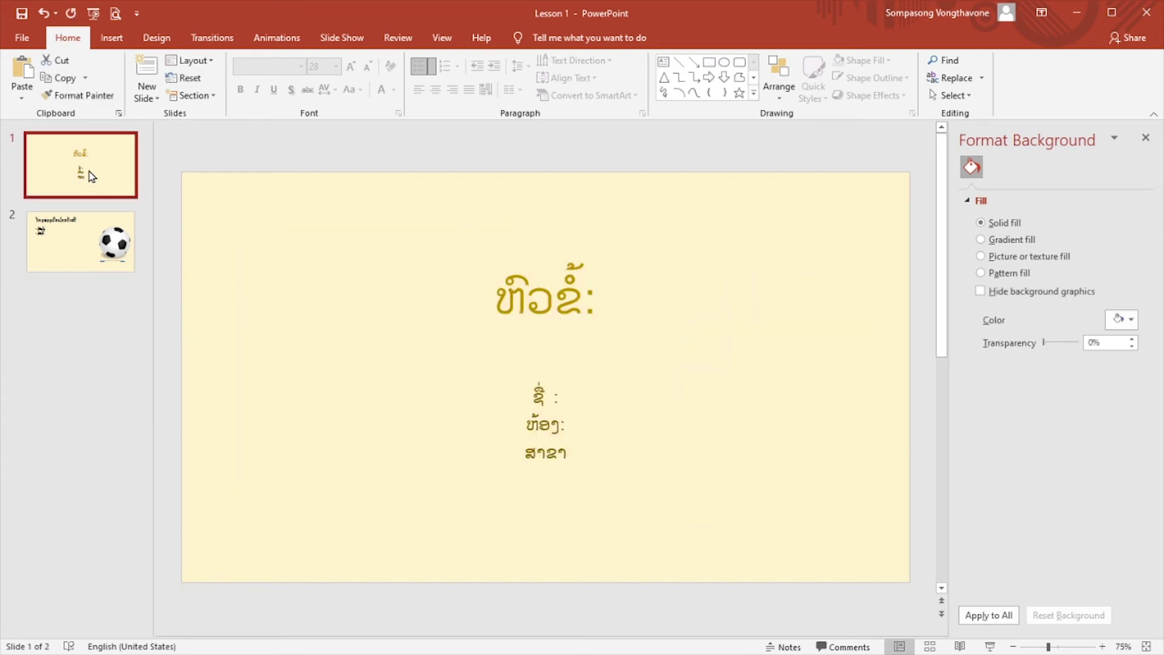
{"action": "left_click", "coordinate": [99, 261]}
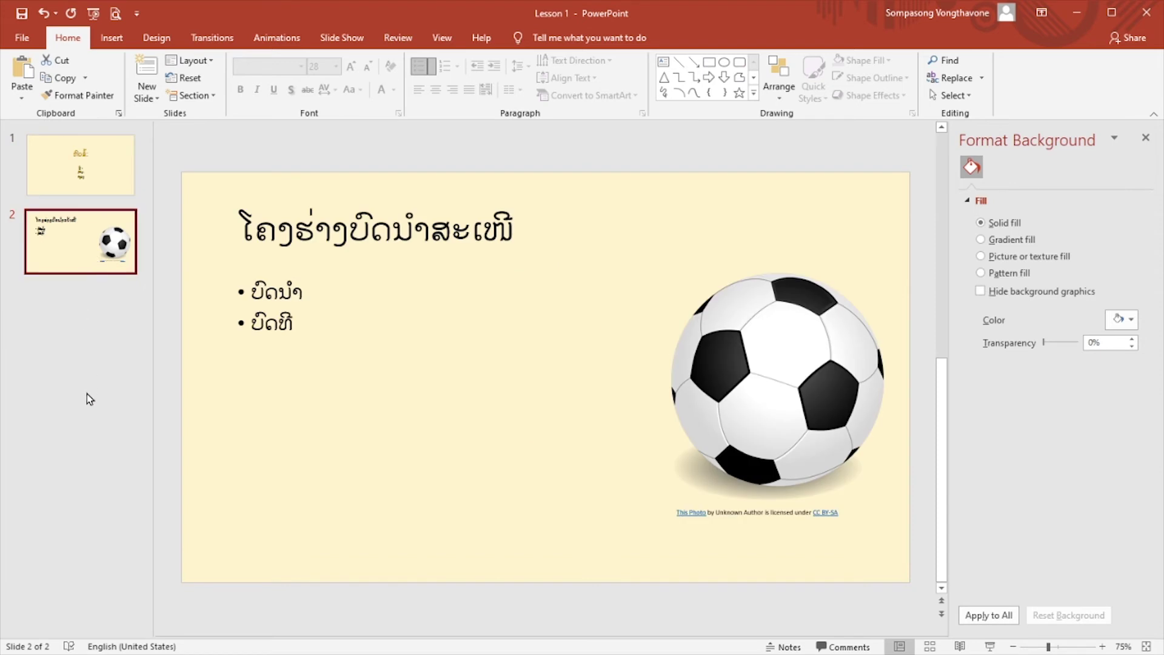
{"action": "left_click", "coordinate": [94, 167]}
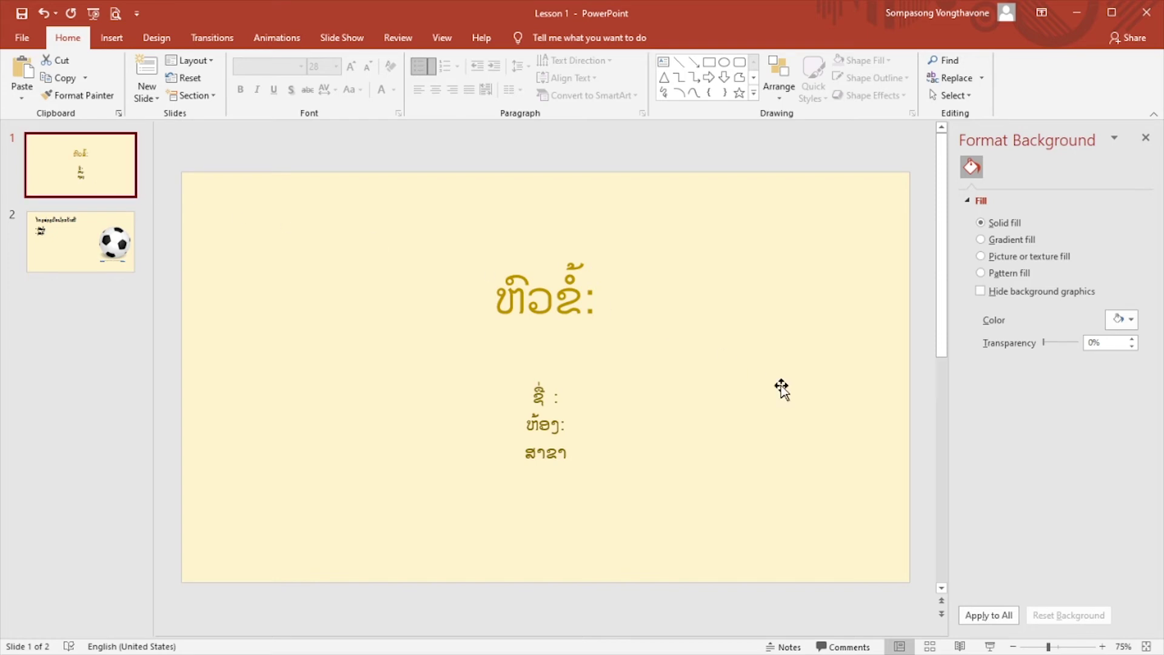
Play the slide show from the title slide through the soccer-ball slide, then end it.
{"action": "left_click", "coordinate": [991, 647]}
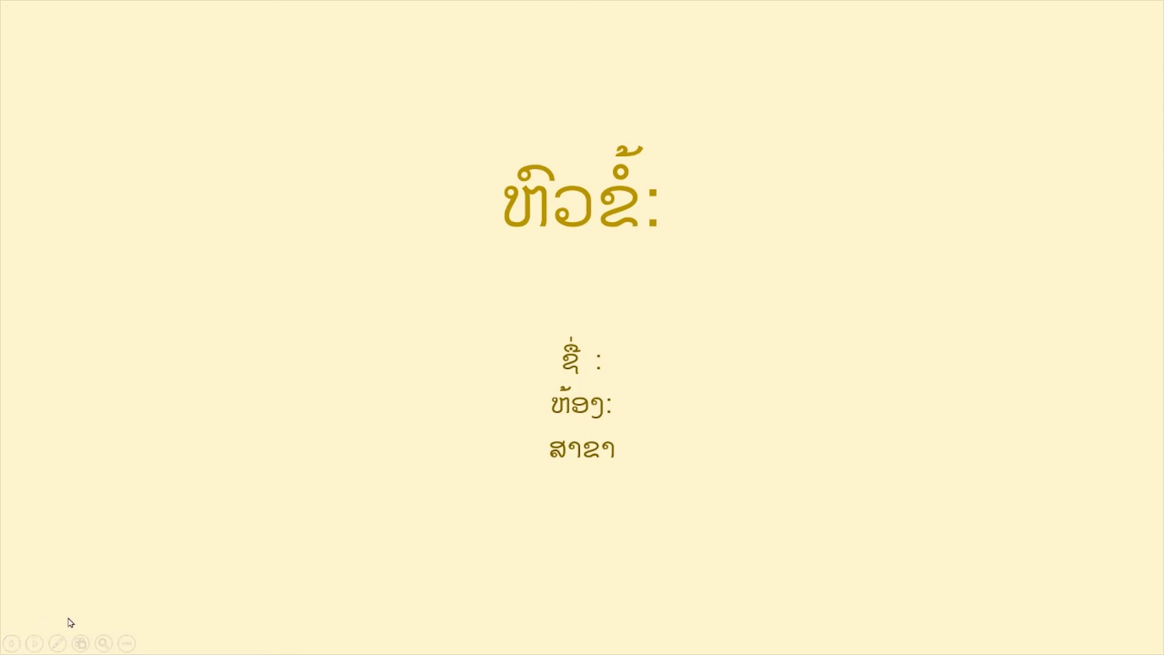
{"action": "left_click", "coordinate": [397, 316]}
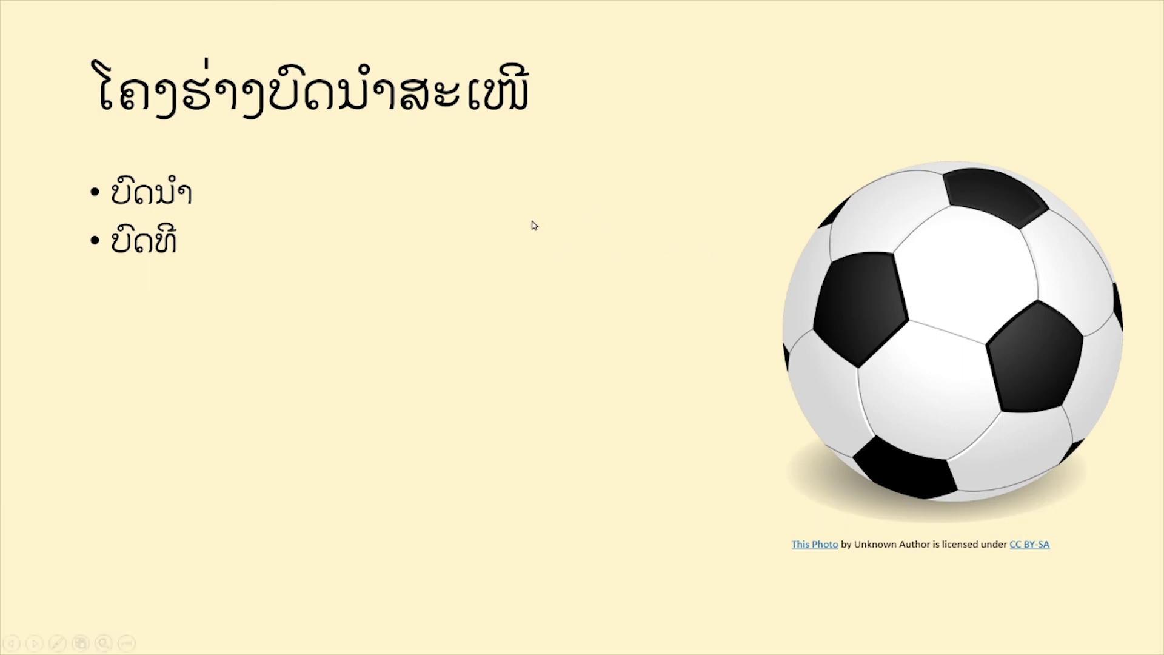
{"action": "right_click", "coordinate": [517, 209]}
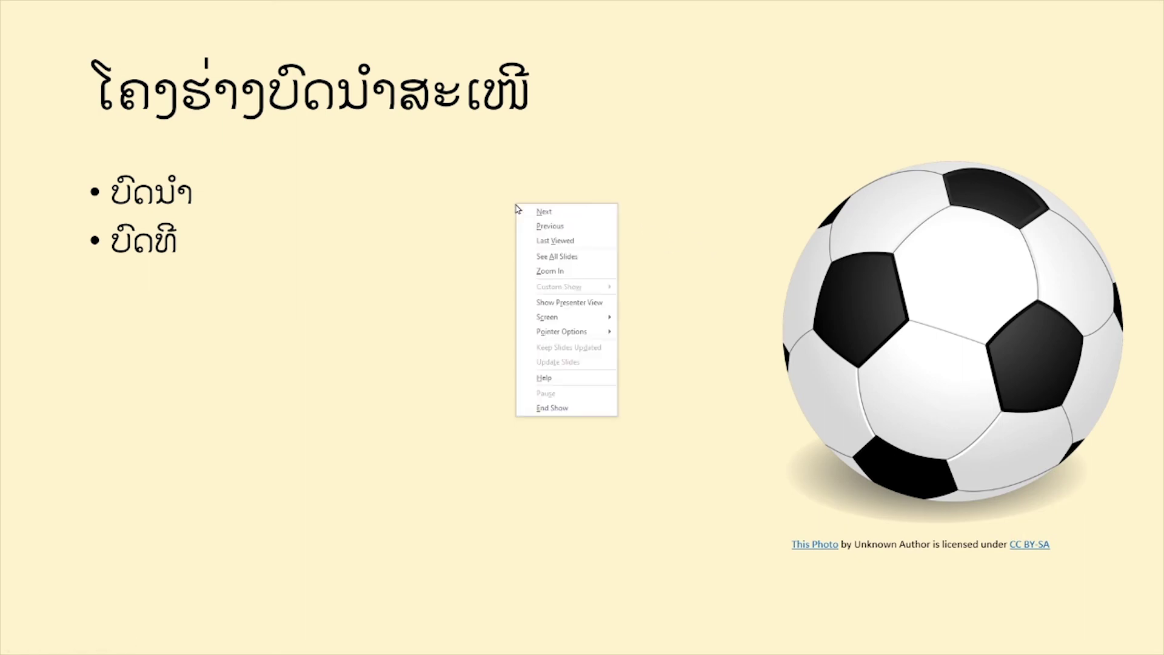
{"action": "left_click", "coordinate": [600, 408]}
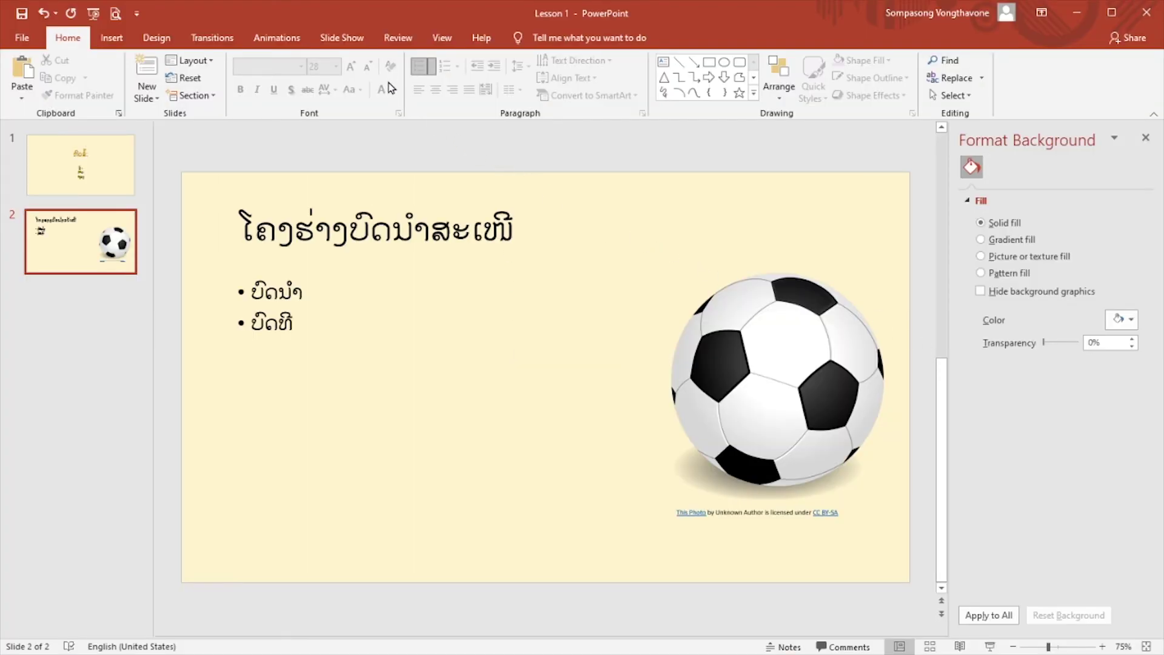
Select the title slide and show its Transitions options.
{"action": "left_click", "coordinate": [335, 42]}
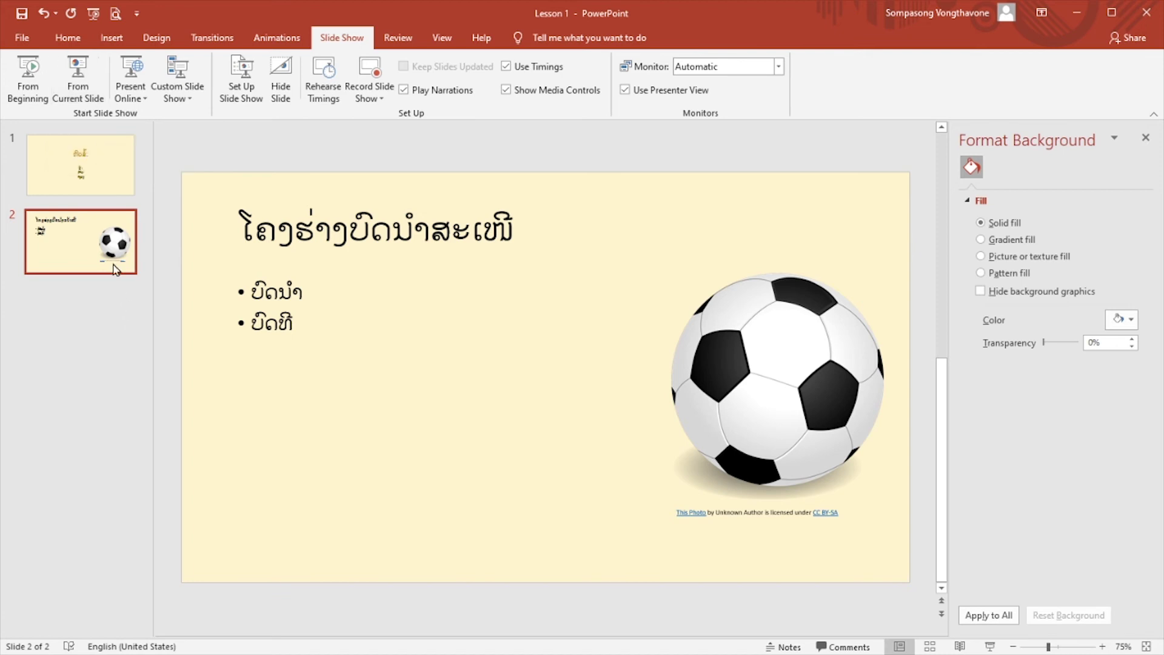
{"action": "left_click", "coordinate": [94, 198]}
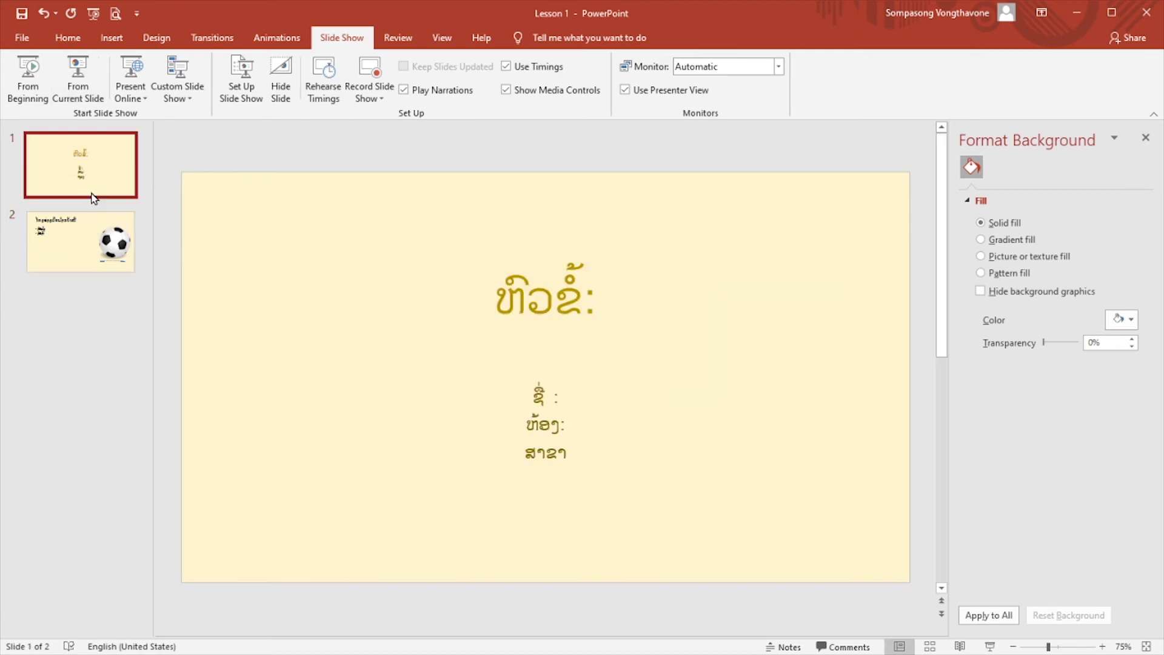
{"action": "left_click", "coordinate": [82, 240]}
{"action": "left_click", "coordinate": [95, 171]}
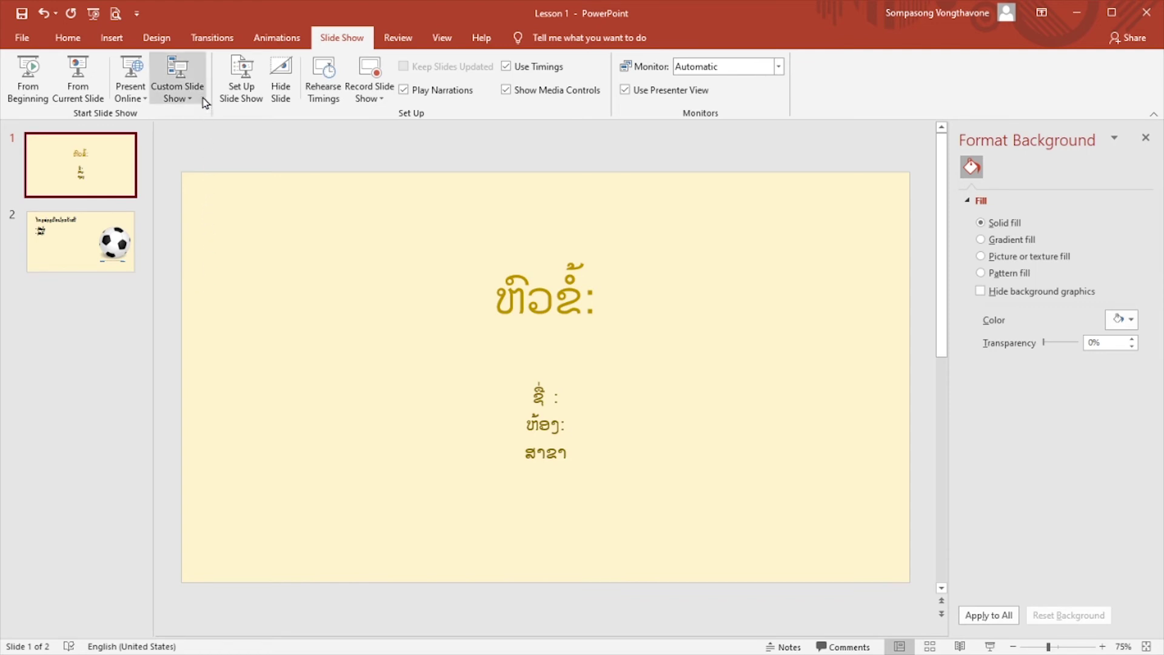
{"action": "left_click", "coordinate": [200, 40]}
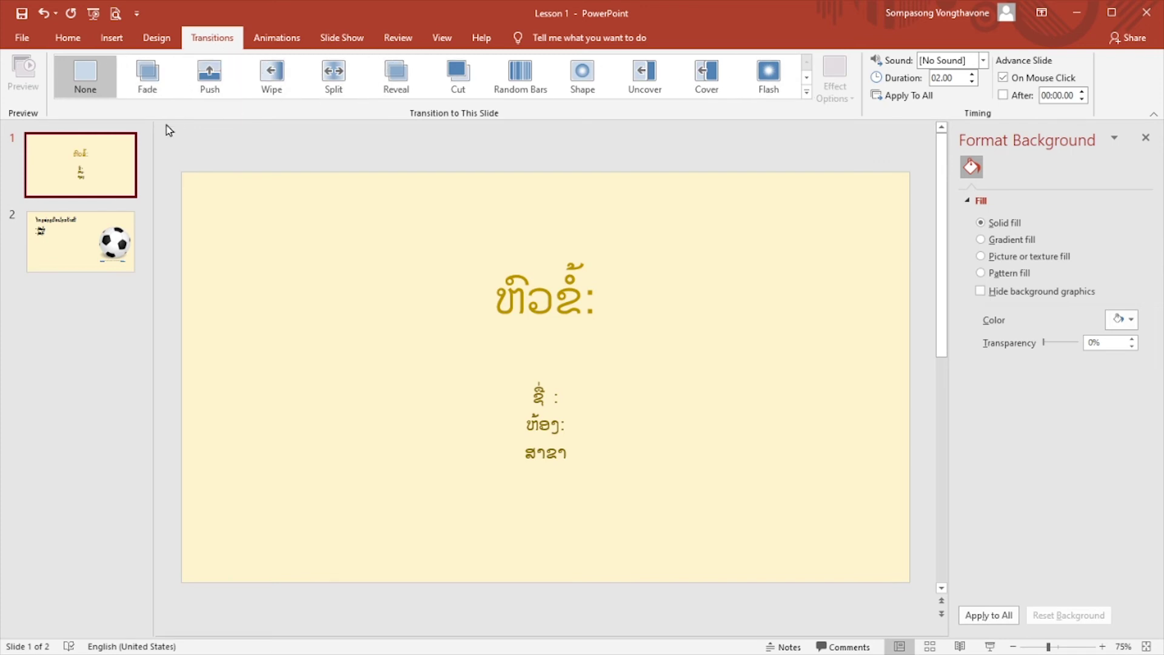
Preview the Push, Fade, Reveal and Split transitions, then settle on Wipe.
{"action": "left_click", "coordinate": [213, 75]}
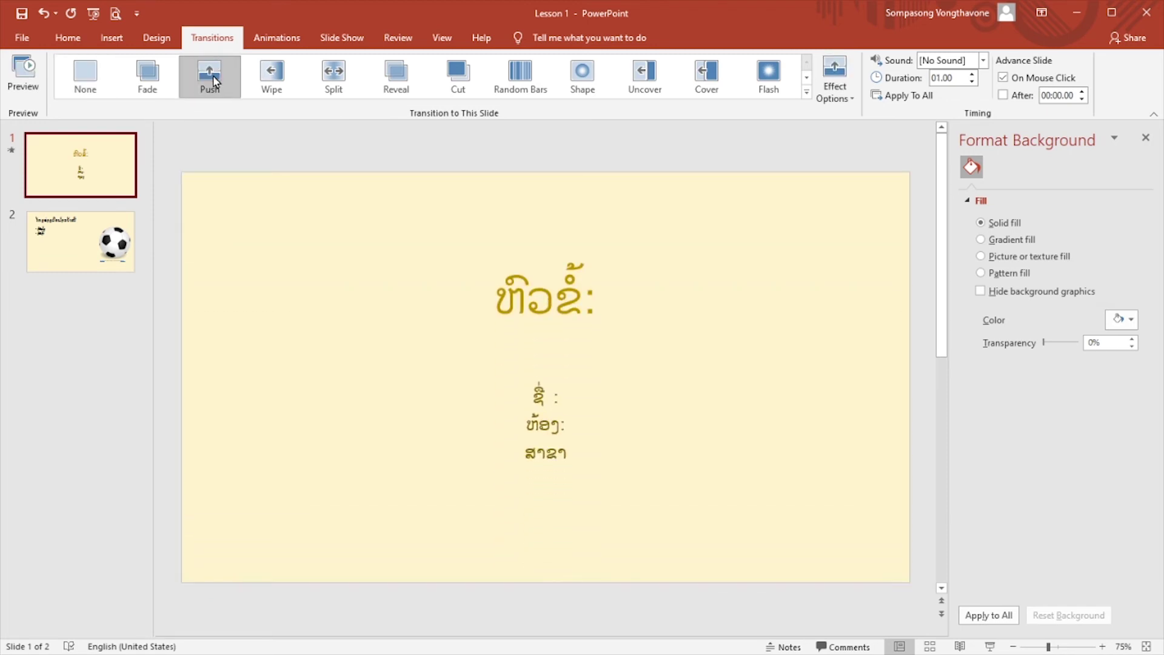
{"action": "left_click", "coordinate": [147, 84]}
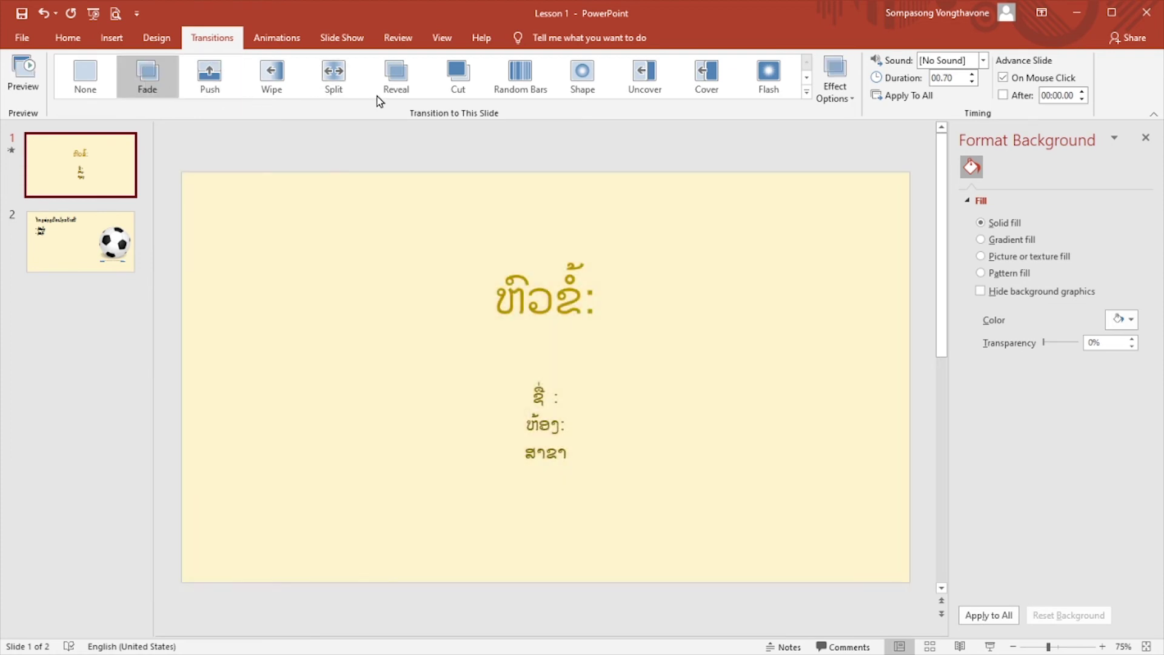
{"action": "left_click", "coordinate": [396, 87]}
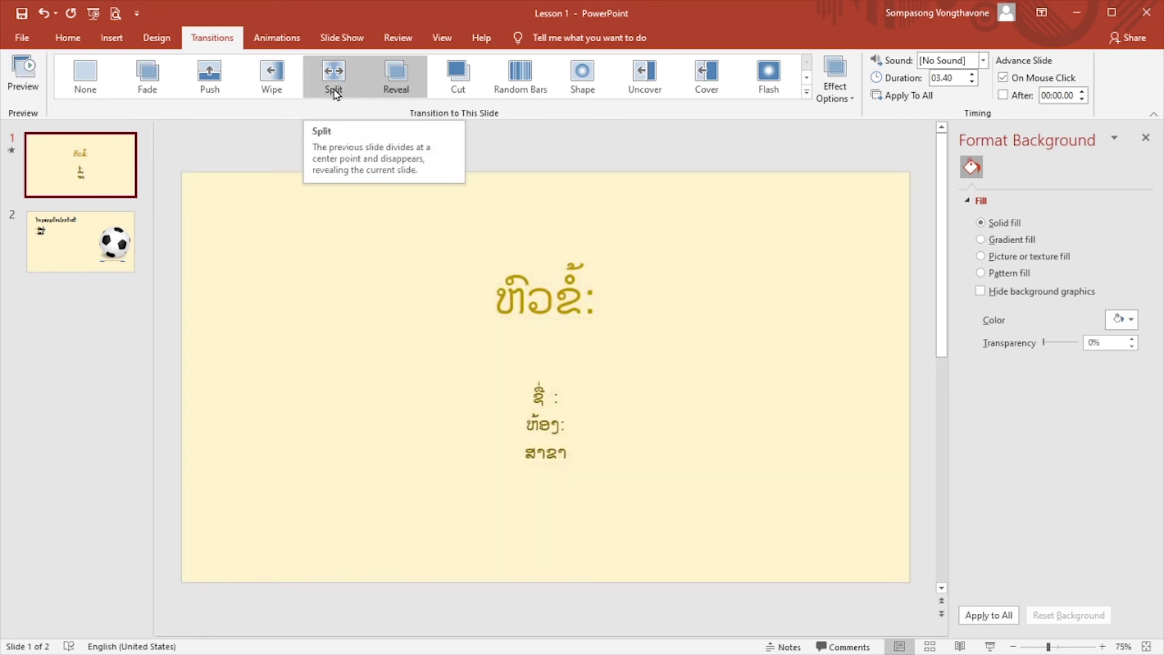
{"action": "left_click", "coordinate": [330, 89]}
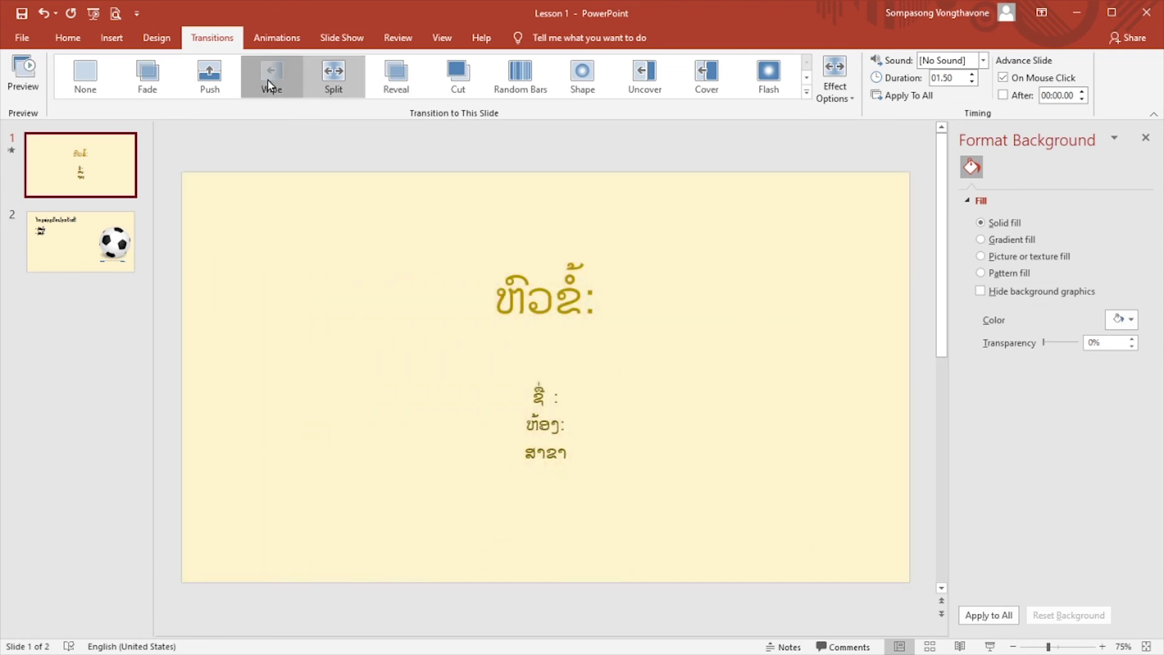
{"action": "left_click", "coordinate": [268, 79]}
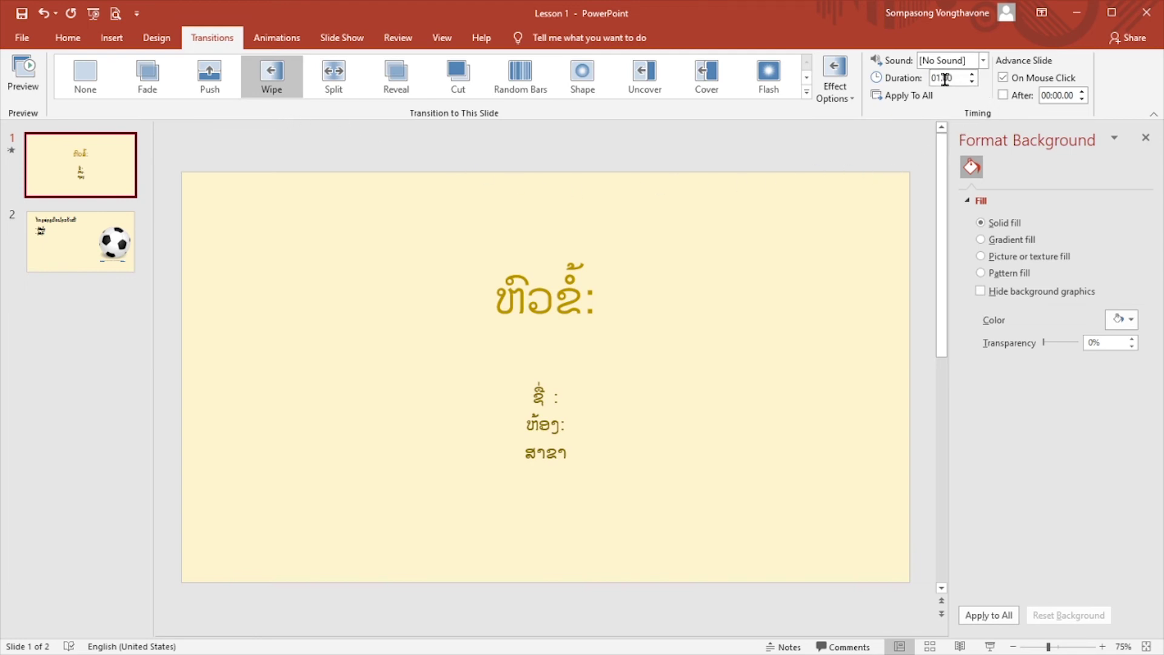
Set the Wipe duration to 00.50 seconds and apply it to all slides.
{"action": "left_click", "coordinate": [971, 76]}
{"action": "left_click", "coordinate": [972, 76]}
{"action": "left_click", "coordinate": [971, 76]}
{"action": "left_click", "coordinate": [280, 84]}
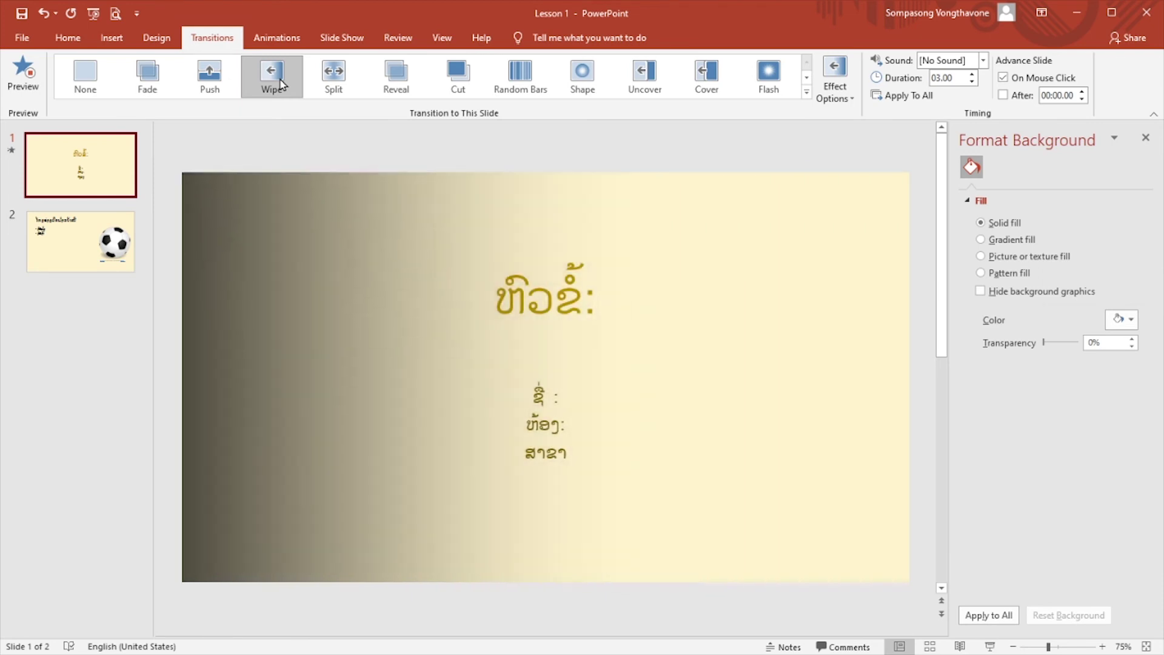
{"action": "left_click", "coordinate": [971, 85]}
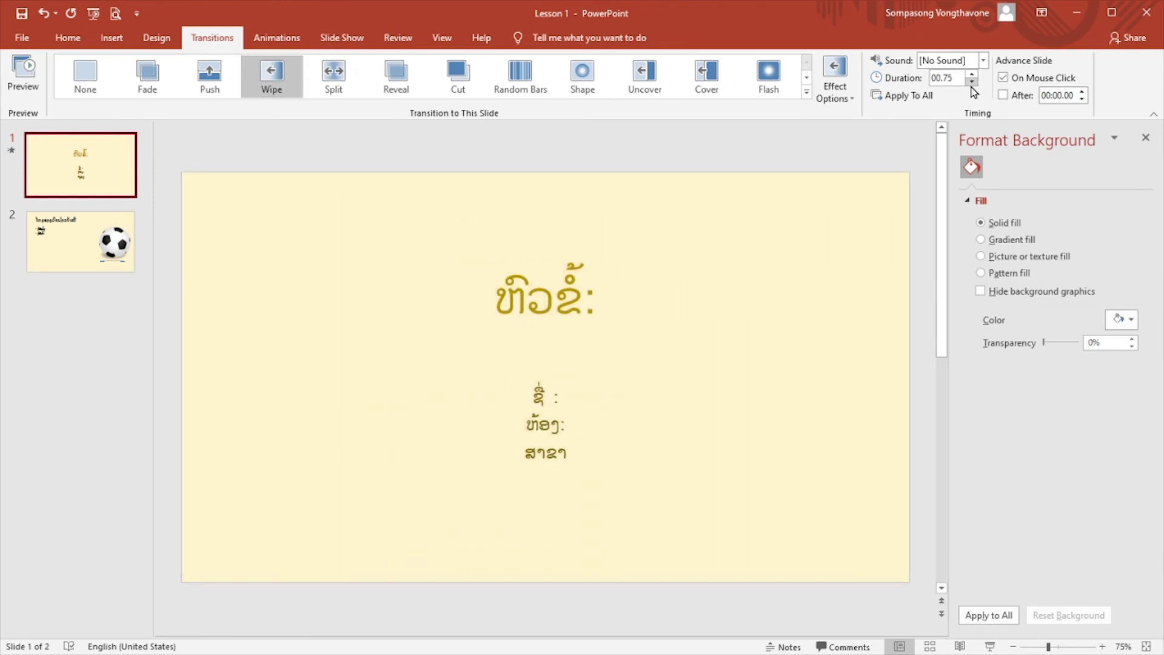
{"action": "left_click", "coordinate": [971, 85]}
{"action": "left_click", "coordinate": [269, 85]}
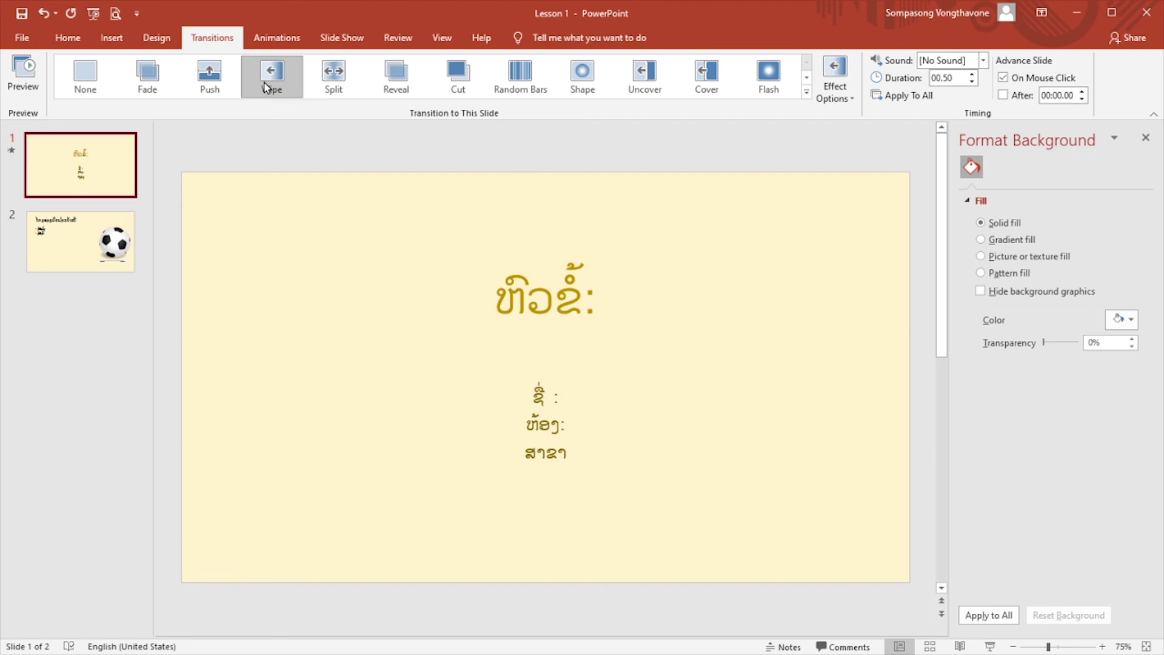
{"action": "left_click", "coordinate": [912, 106]}
{"action": "left_click", "coordinate": [273, 45]}
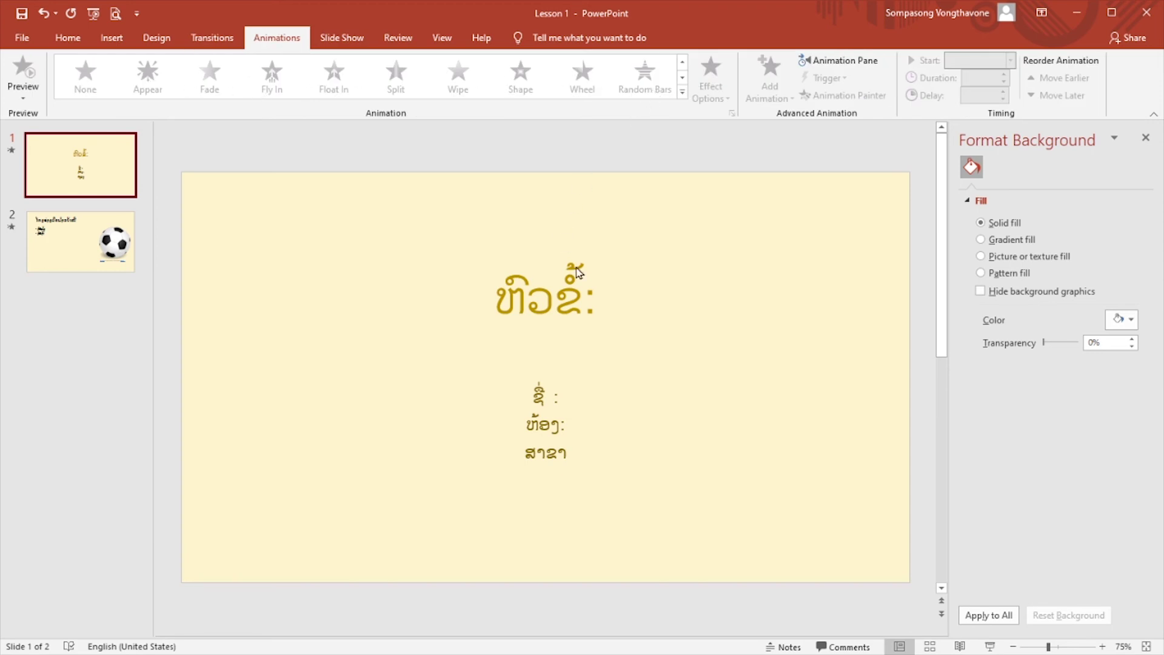
Apply Fly In to slide 1's title and the text below it.
{"action": "left_click", "coordinate": [525, 289]}
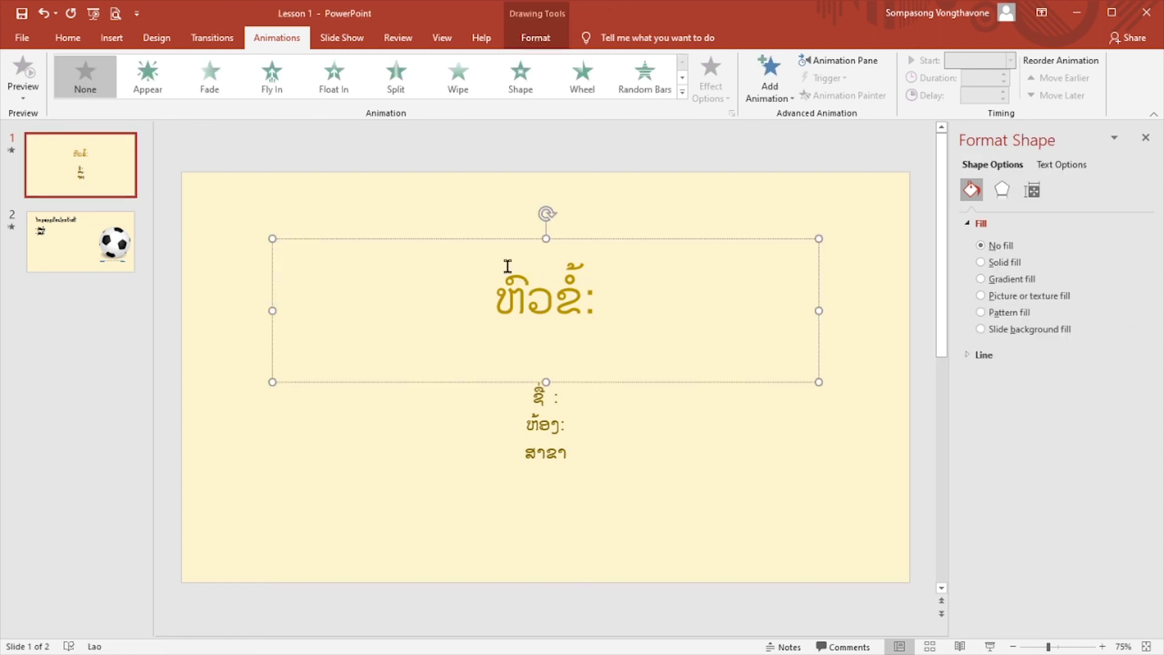
{"action": "left_click", "coordinate": [273, 84]}
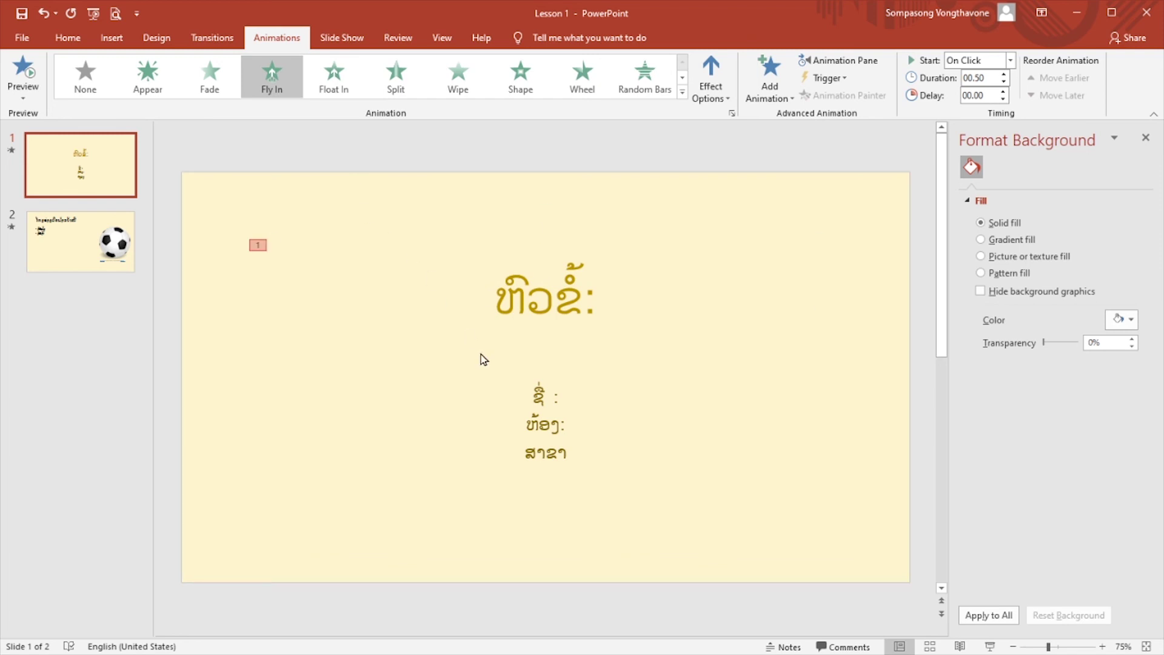
{"action": "left_click", "coordinate": [568, 423]}
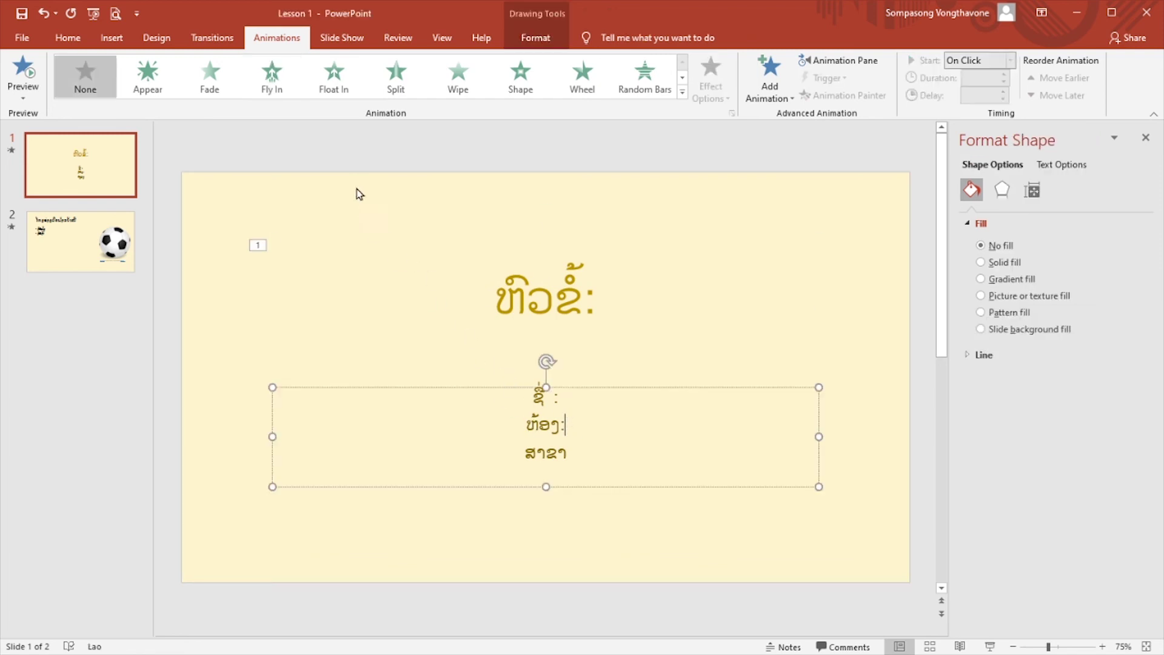
{"action": "left_click", "coordinate": [274, 85]}
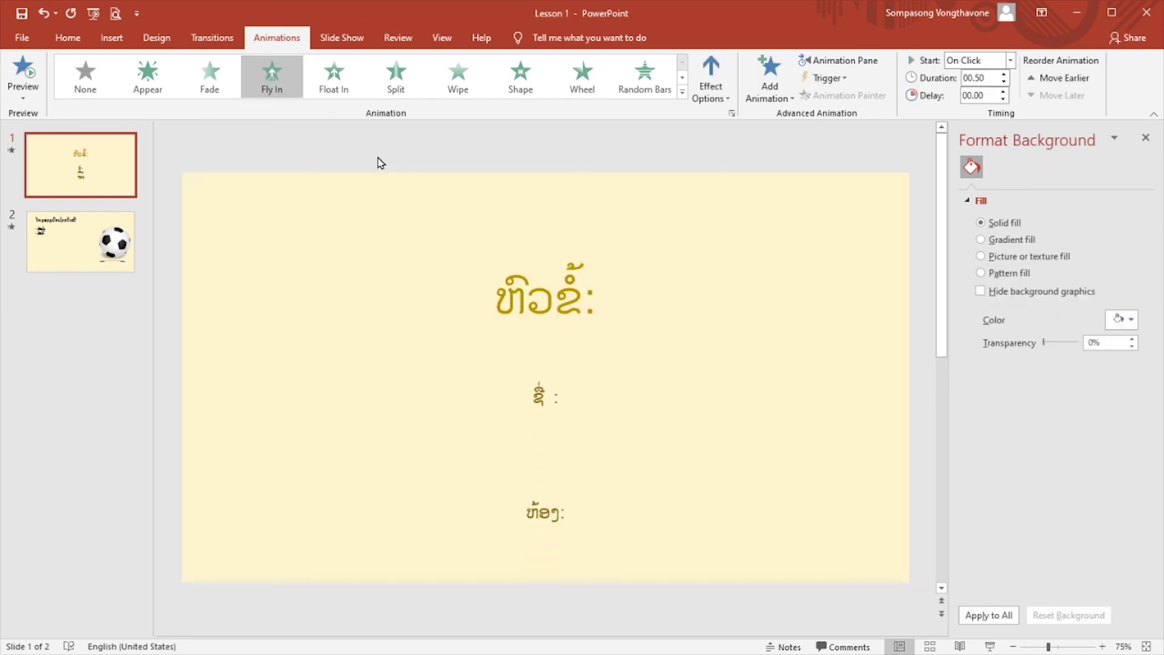
Apply Fly In to slide 2's title and bullet list, then select the ball picture.
{"action": "left_click", "coordinate": [67, 239]}
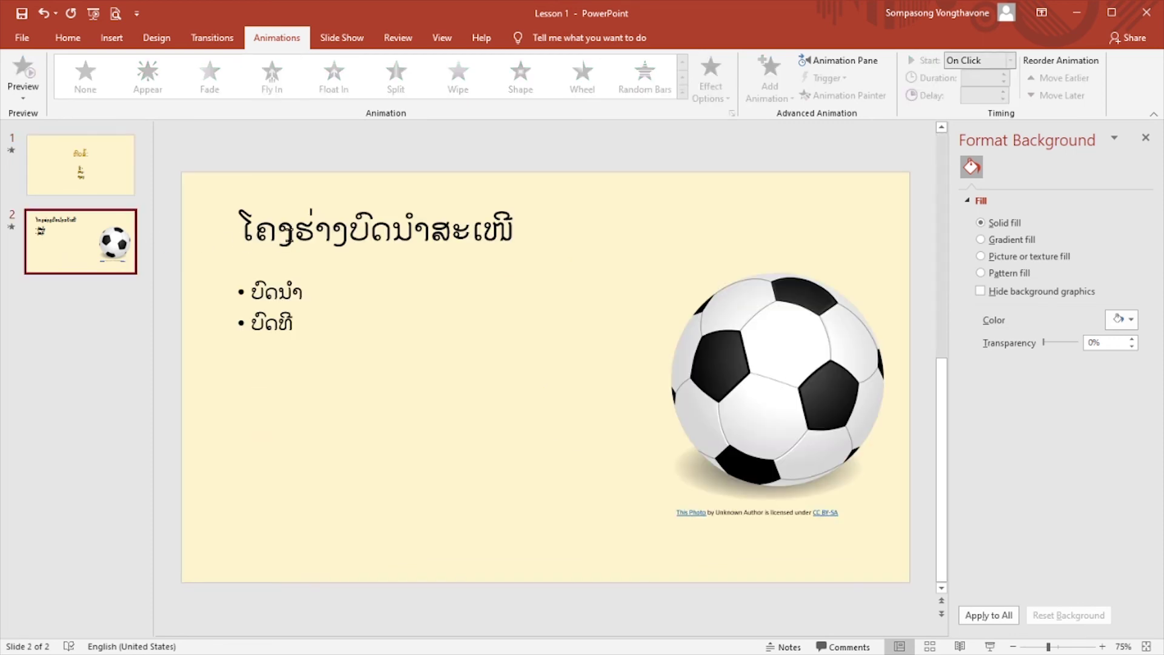
{"action": "left_click", "coordinate": [289, 234]}
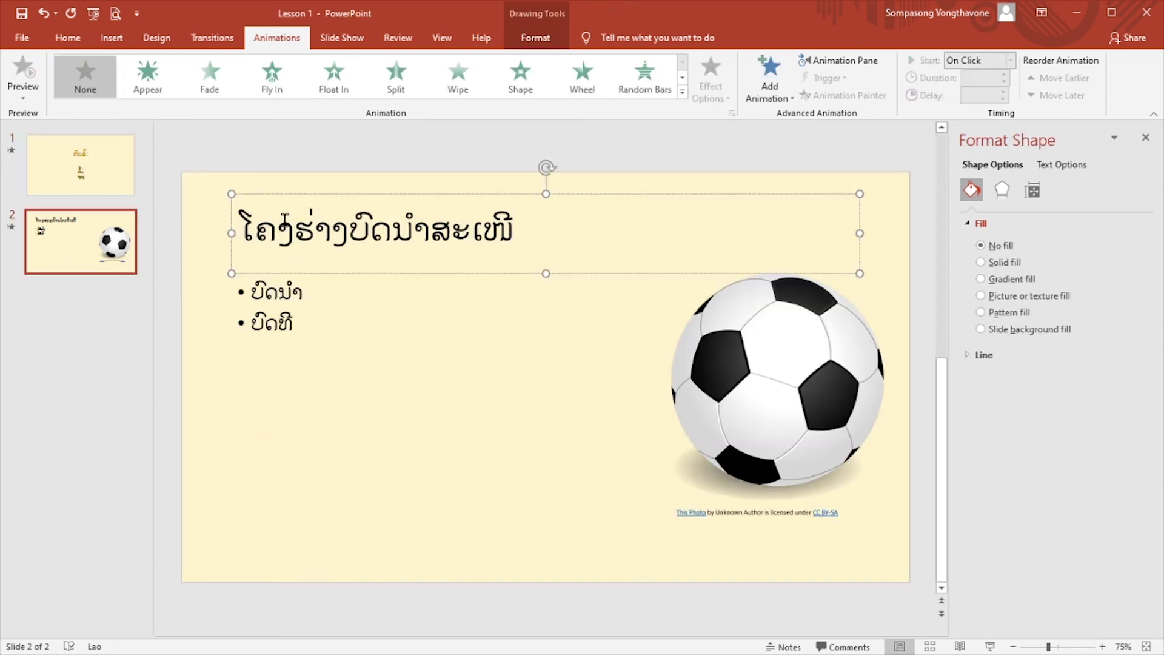
{"action": "left_click", "coordinate": [271, 77]}
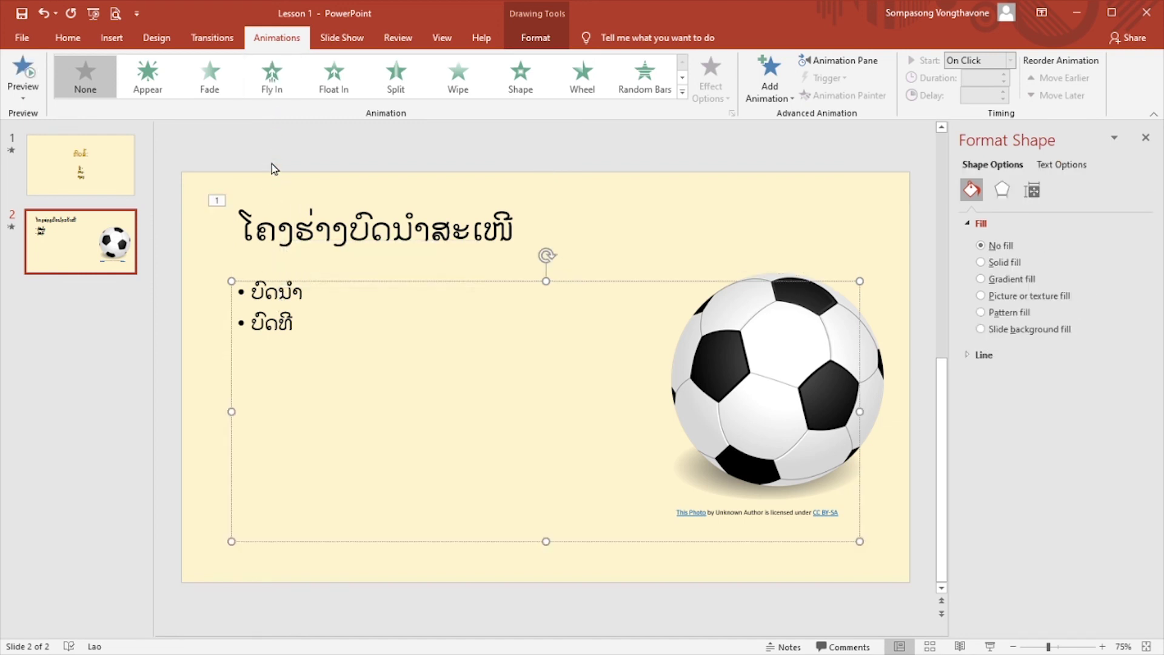
{"action": "left_click", "coordinate": [272, 77]}
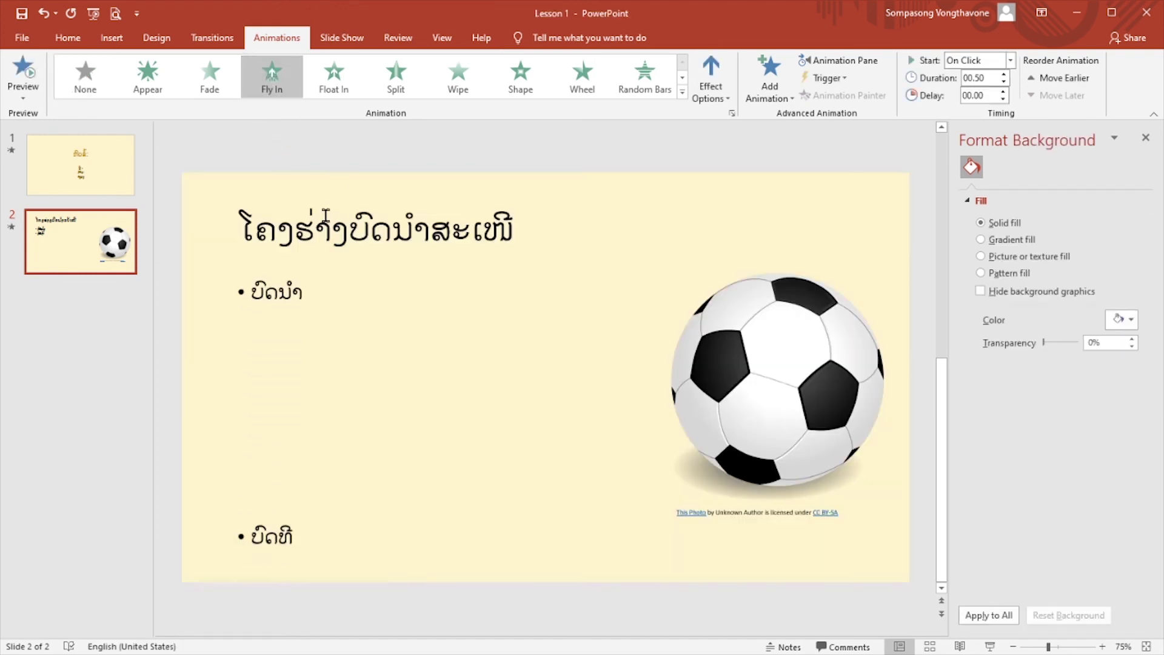
{"action": "left_click", "coordinate": [752, 355]}
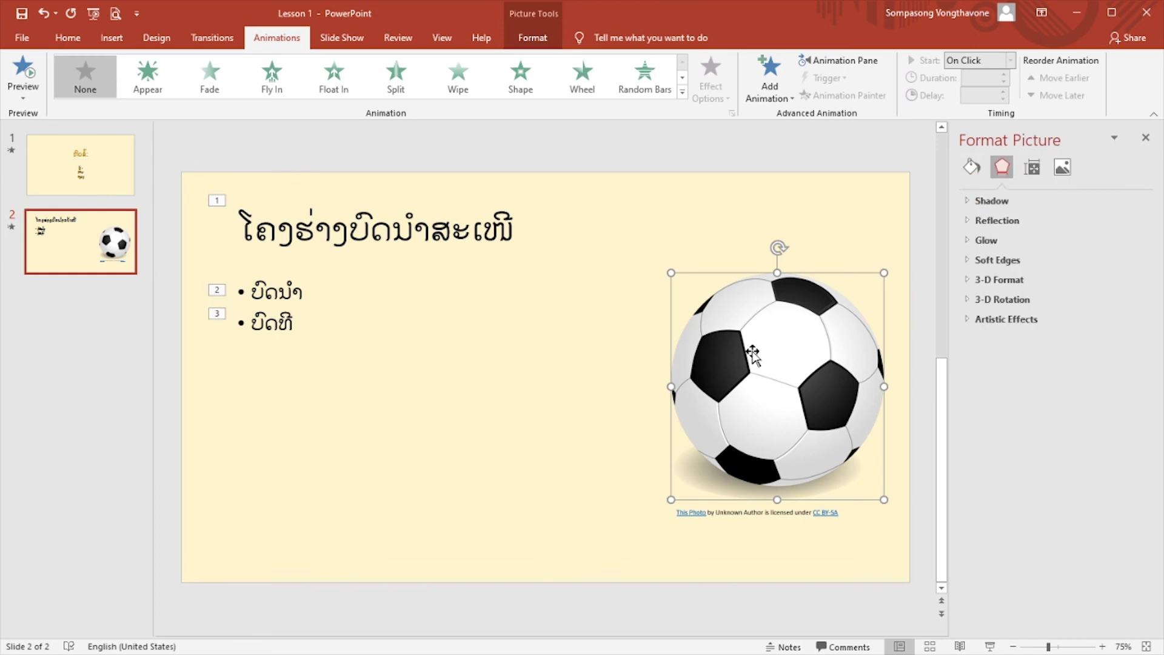
Select the soccer-ball picture and its photo credit together on slide 2.
{"action": "left_click", "coordinate": [779, 525]}
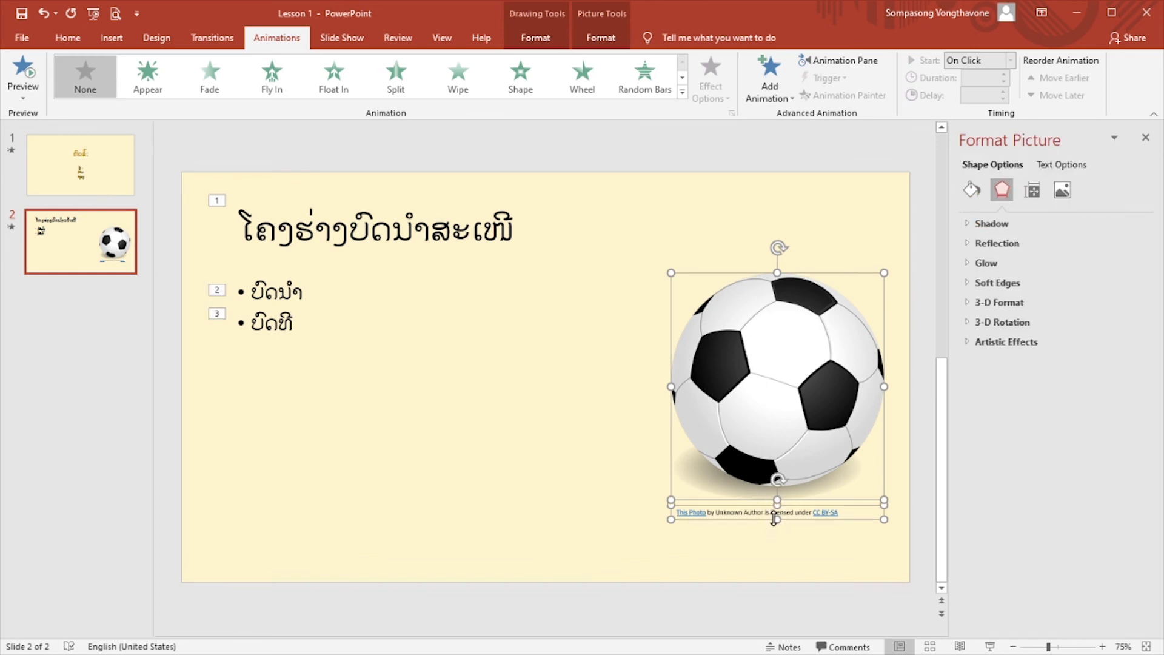
{"action": "left_click", "coordinate": [610, 464]}
{"action": "mouse_move", "coordinate": [617, 229]}
{"action": "left_mouse_down"}
{"action": "mouse_move", "coordinate": [943, 607]}
{"action": "mouse_move", "coordinate": [936, 596]}
{"action": "left_mouse_up"}
{"action": "left_click_drag", "start_coordinate": [633, 267], "coordinate": [916, 581]}
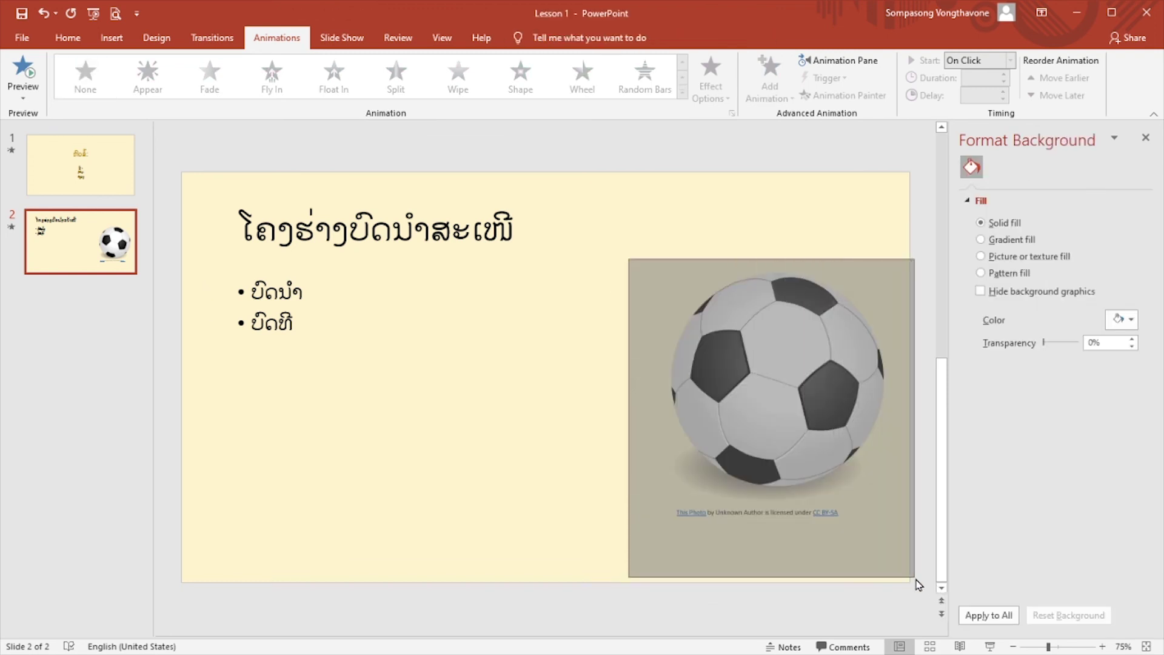
Group the ball and credit, give the group a Fly In animation, then return to slide 1.
{"action": "right_click", "coordinate": [765, 410]}
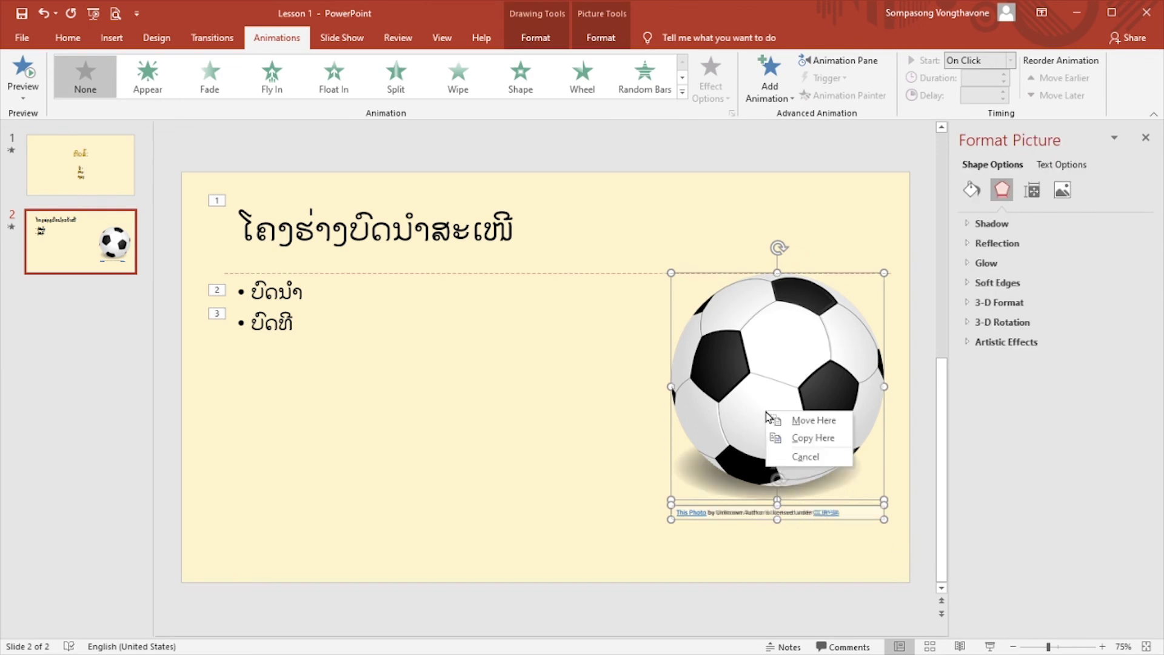
{"action": "right_click", "coordinate": [734, 378]}
{"action": "mouse_move", "coordinate": [772, 462]}
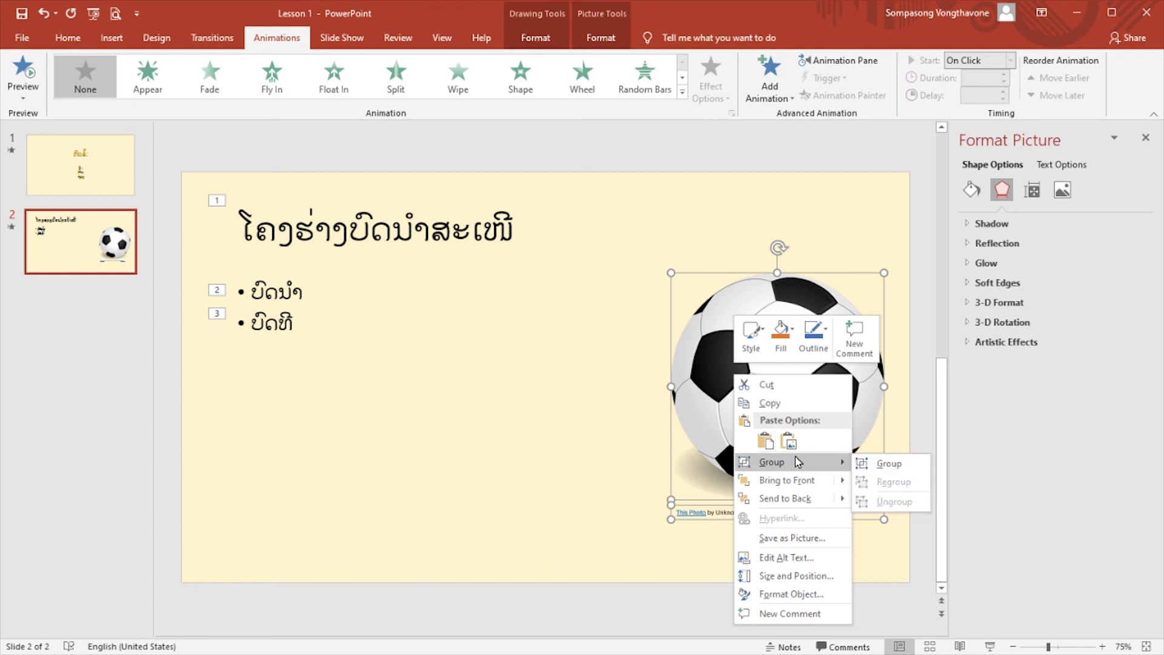
{"action": "left_click", "coordinate": [889, 464]}
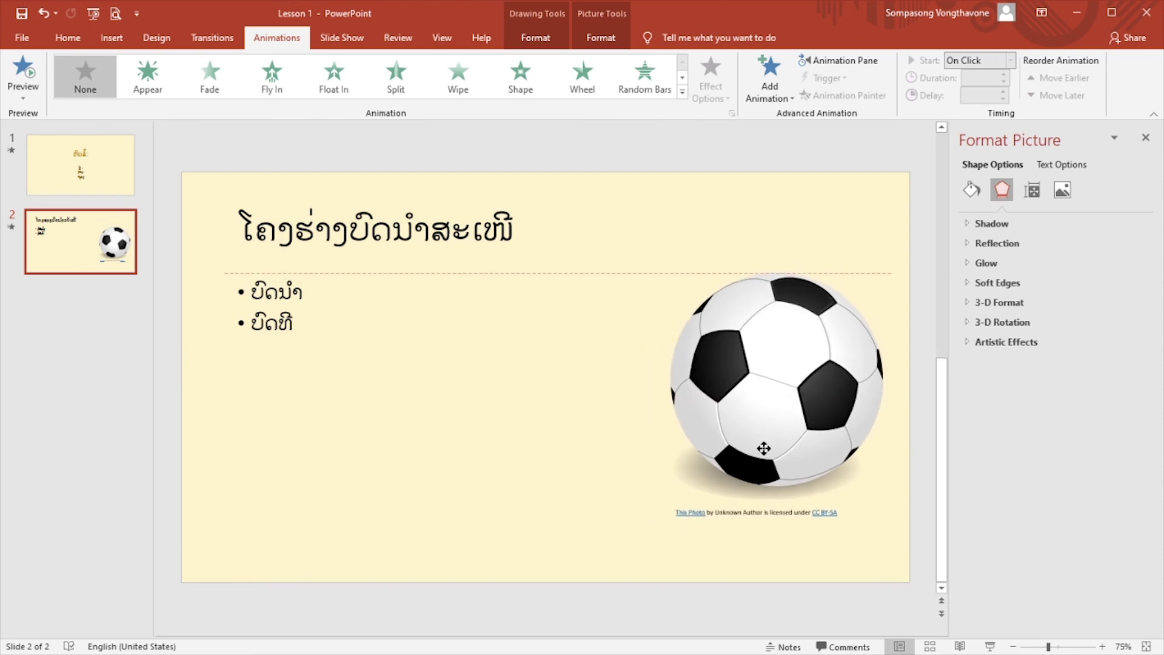
{"action": "left_click", "coordinate": [272, 76]}
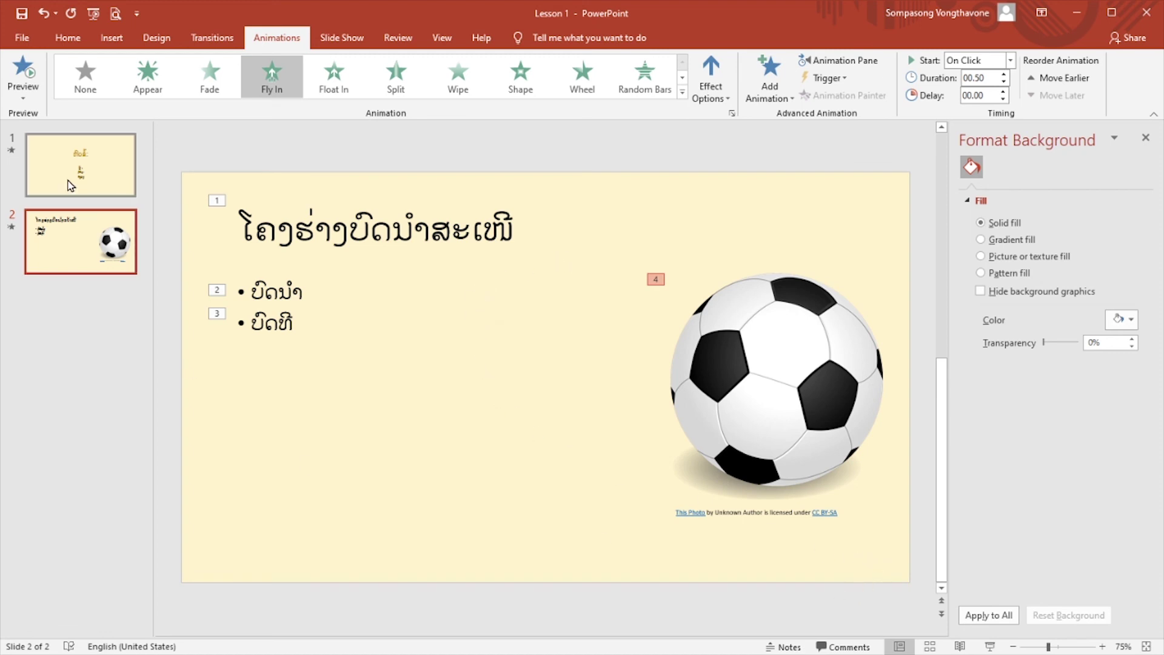
{"action": "left_click", "coordinate": [79, 163]}
Play the two-slide lesson from the beginning through its animations and exit back to editing.
{"action": "left_click", "coordinate": [368, 46]}
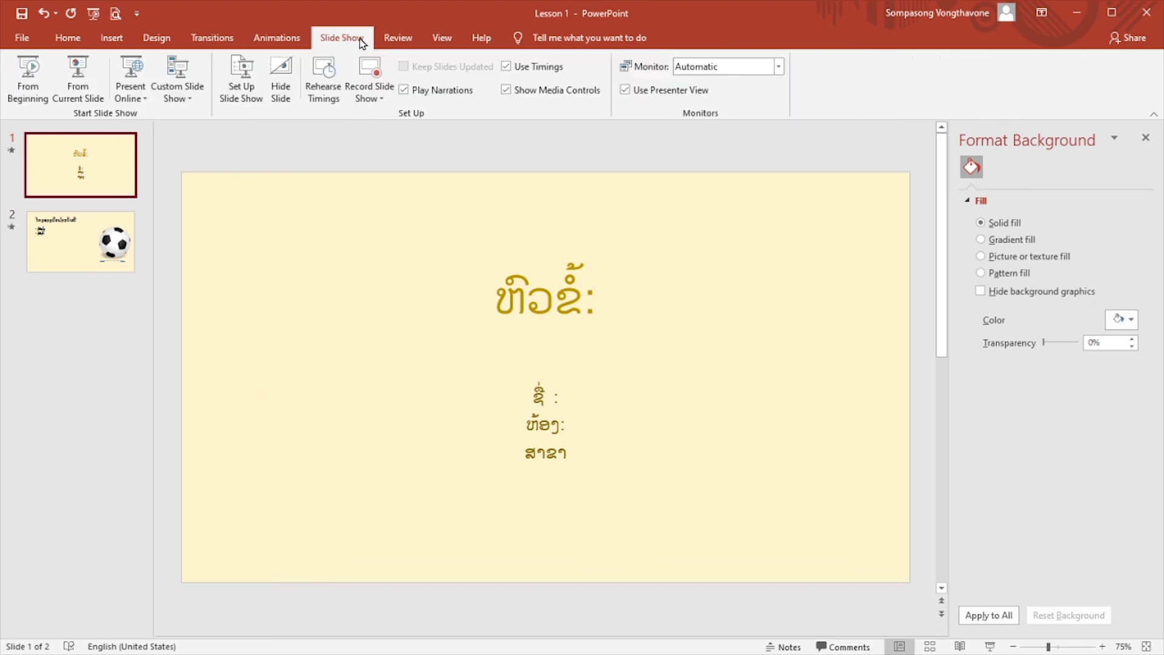
{"action": "left_click", "coordinate": [24, 107]}
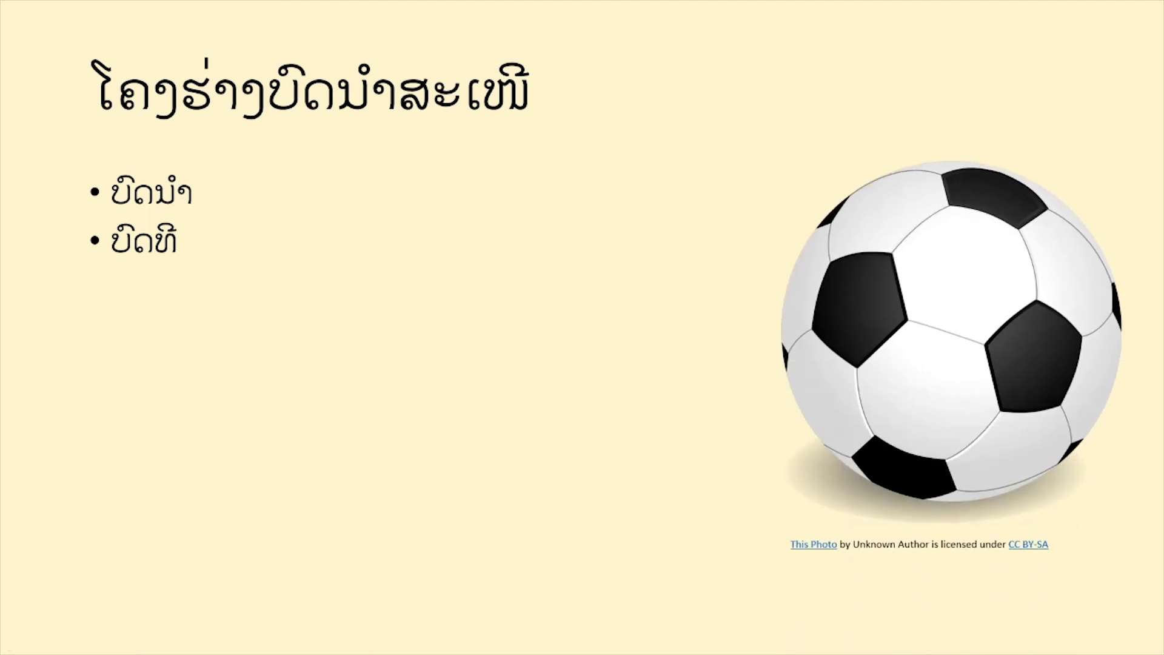
{"action": "key", "text": "Right"}
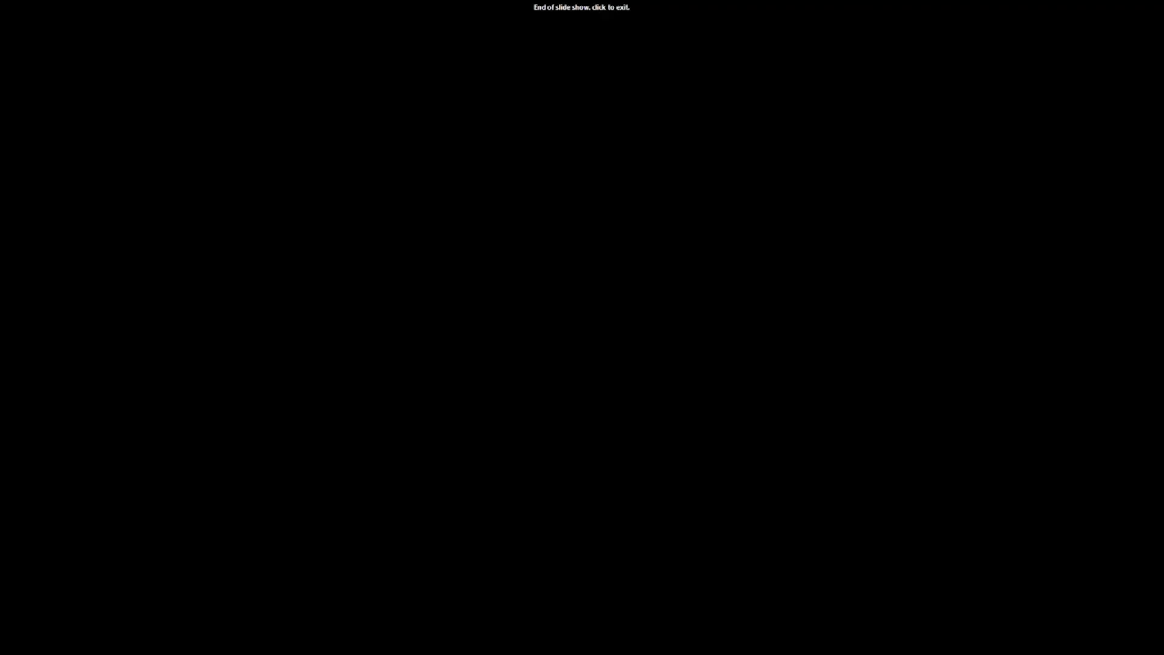
{"action": "key", "text": "Right"}
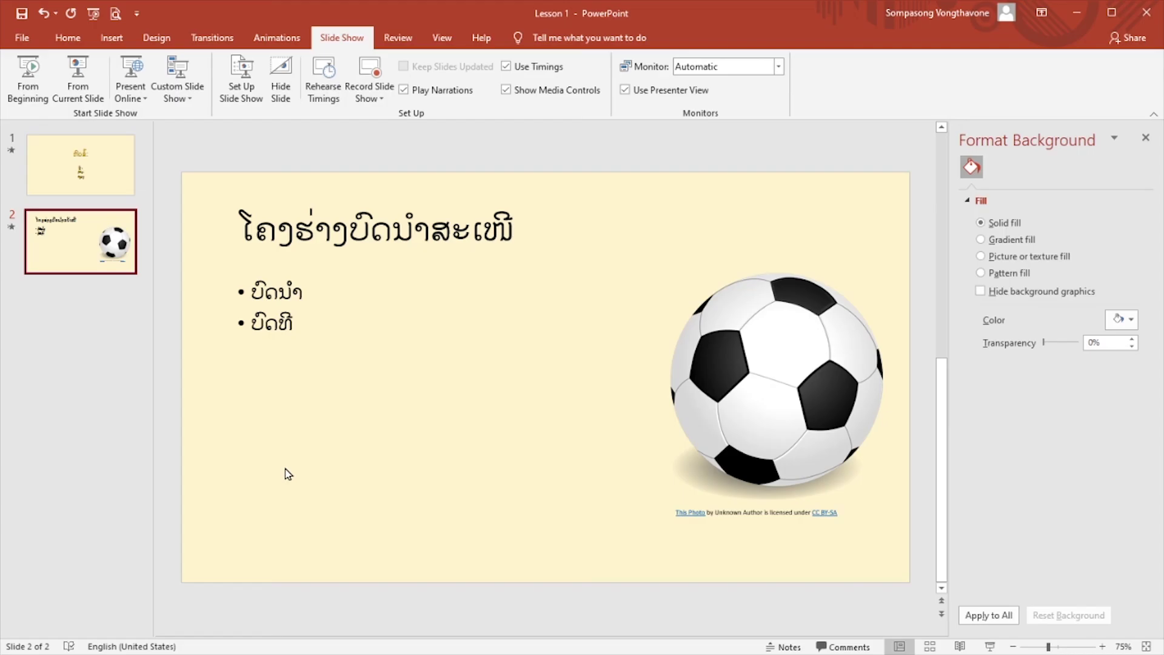